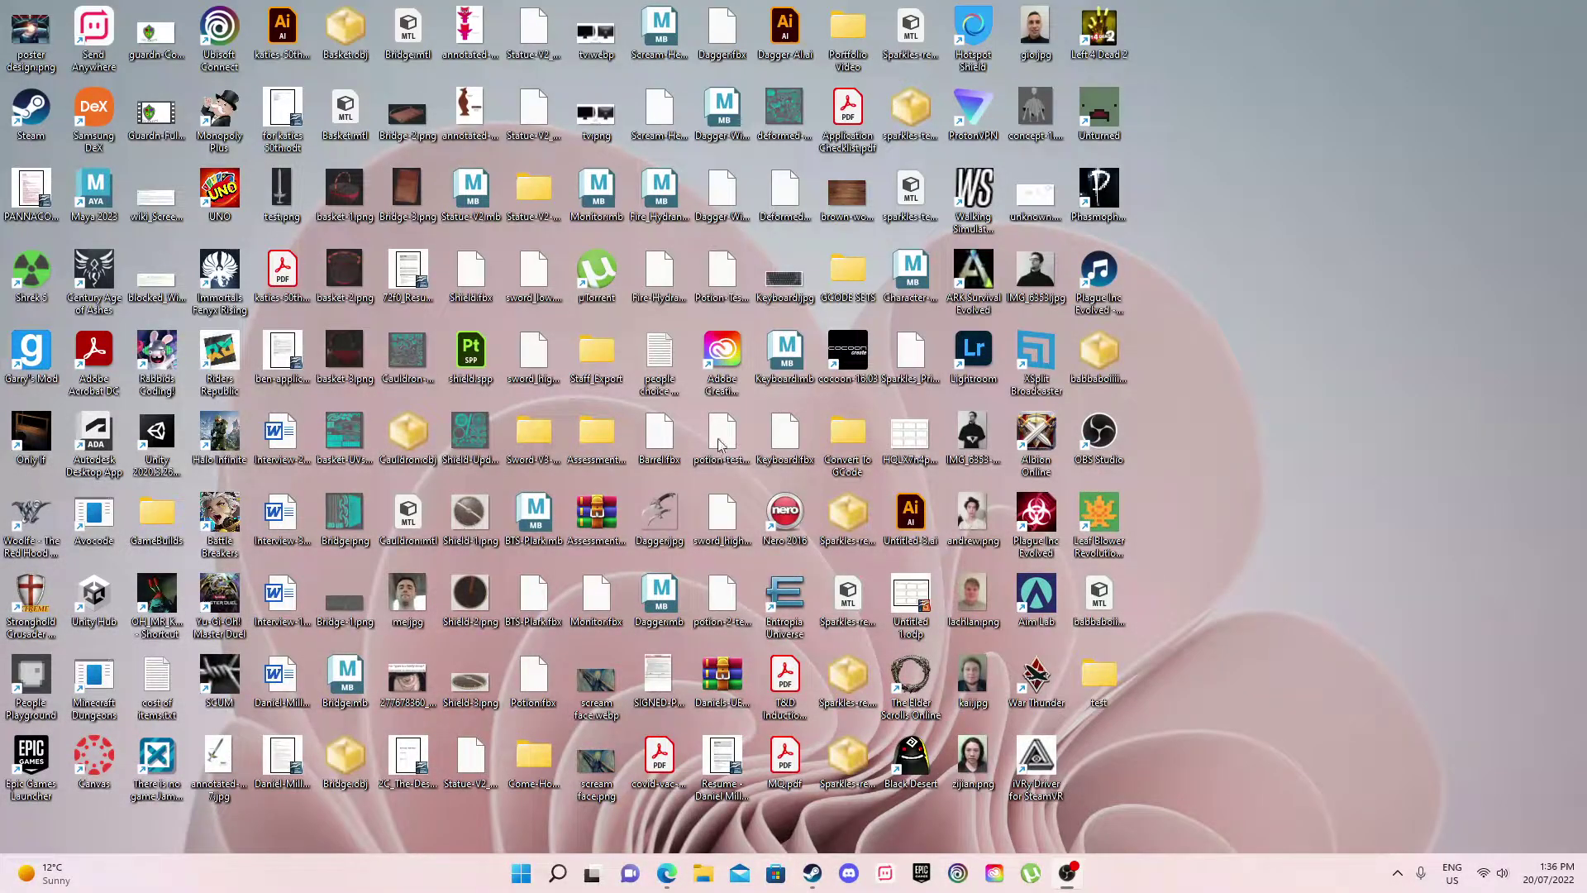
- Launch Maya 2023 and ZBrush 4R8
{"action": "left_click", "coordinate": [559, 873]}
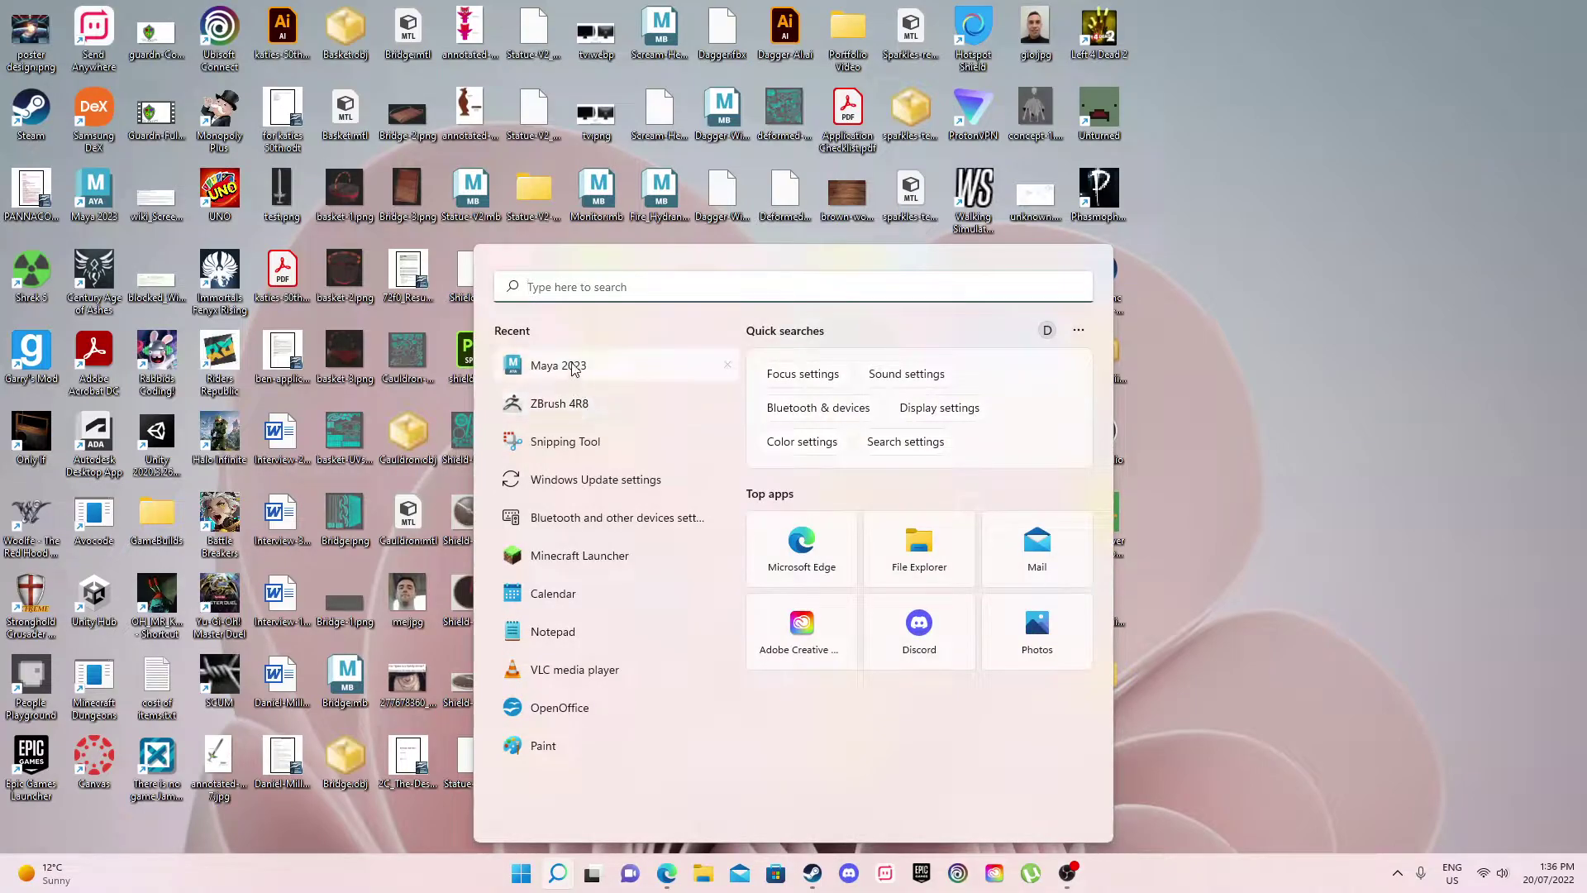
{"action": "left_click", "coordinate": [579, 366]}
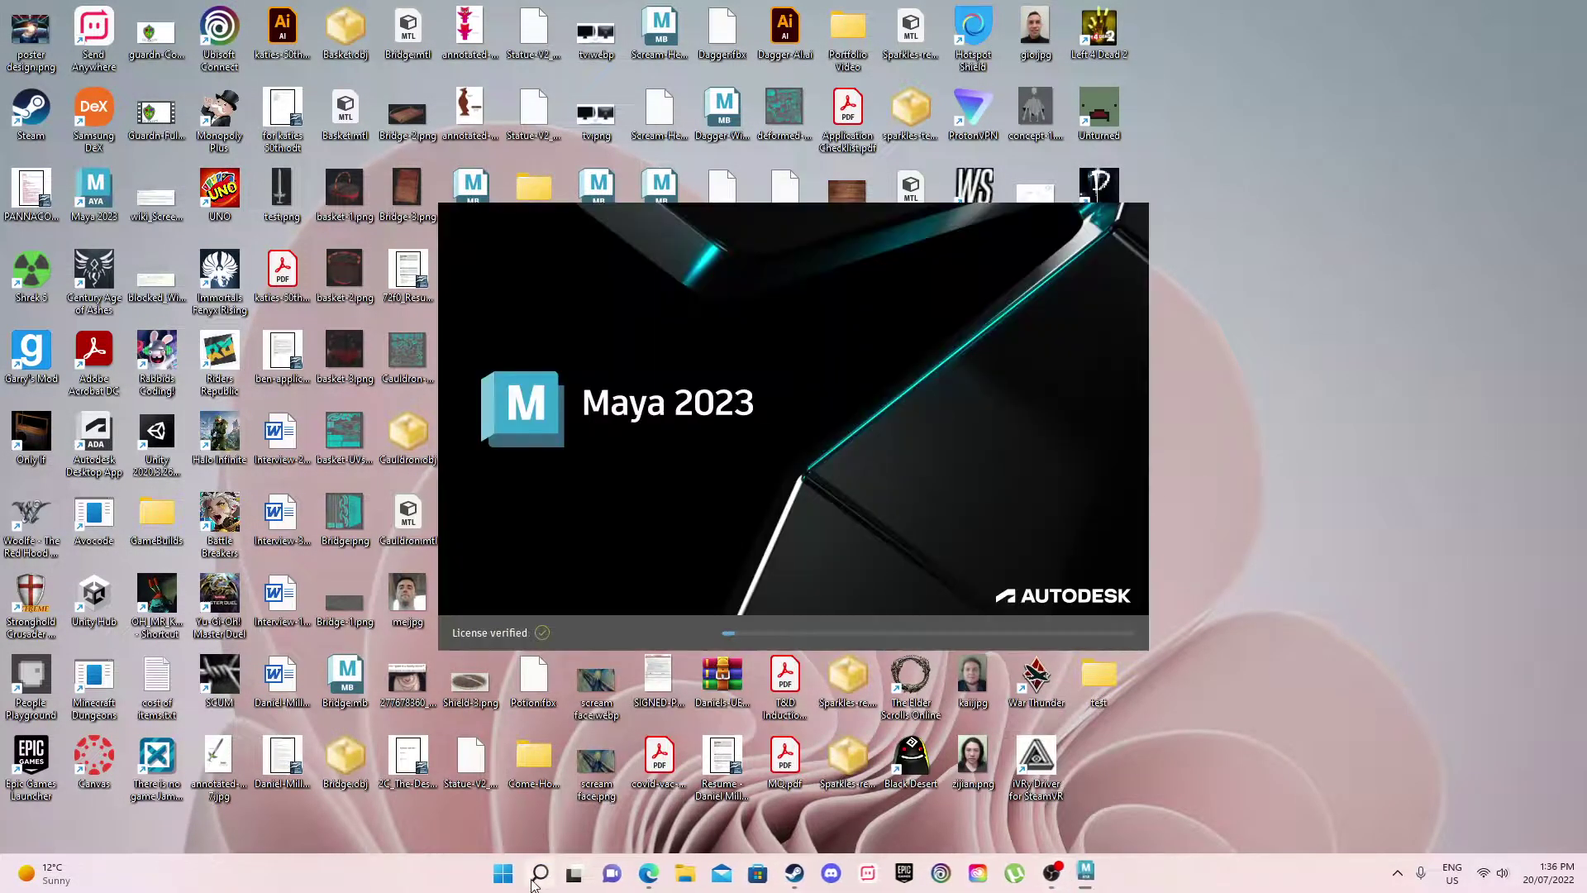
{"action": "left_click", "coordinate": [539, 873]}
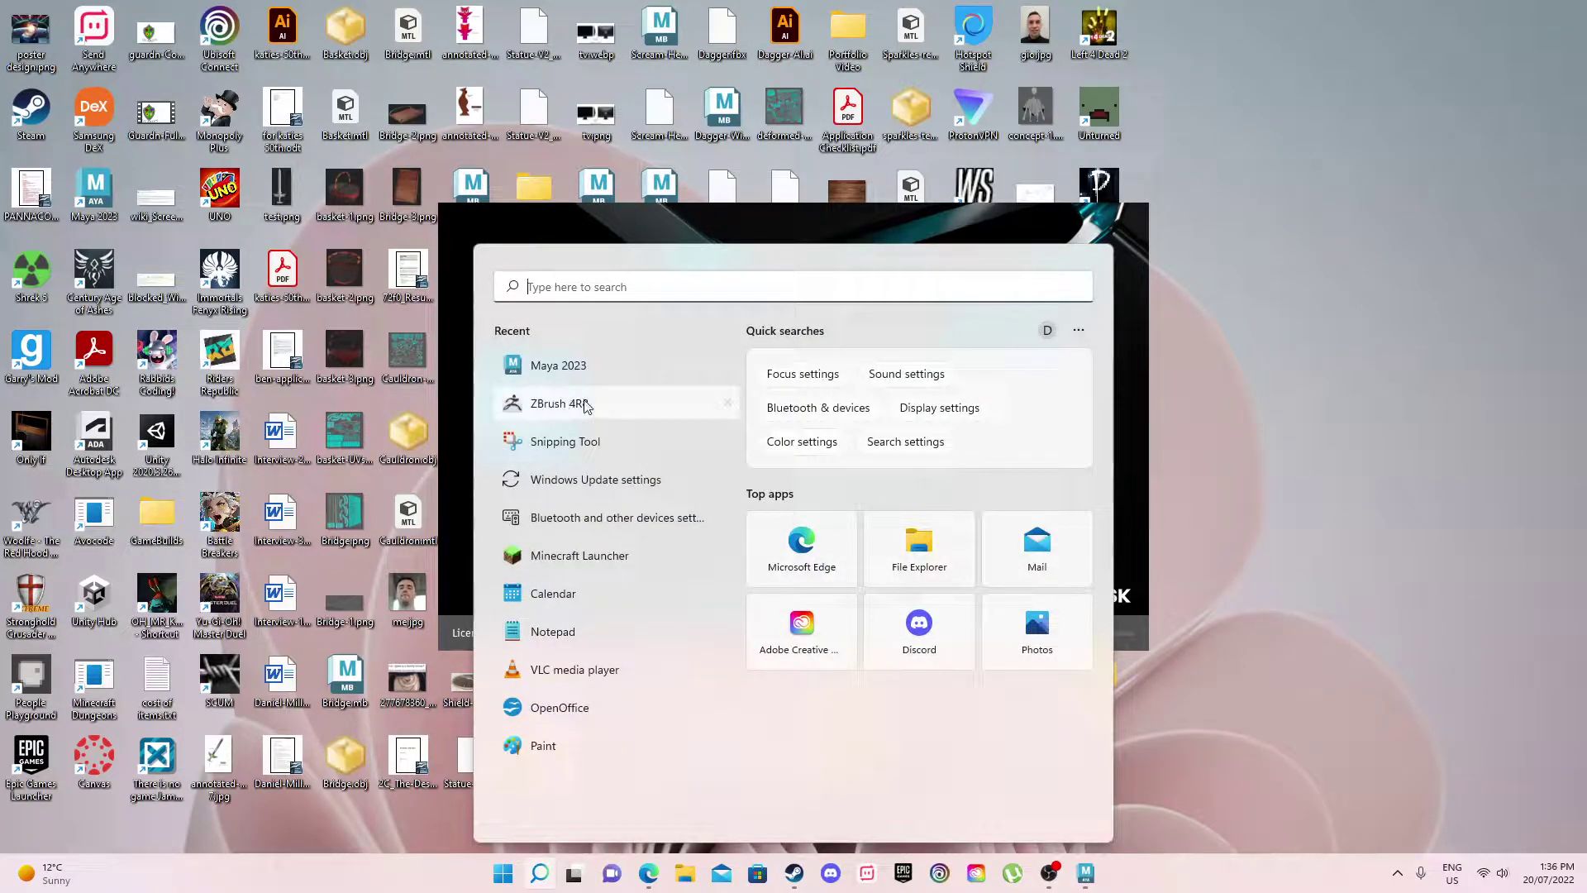
{"action": "left_click", "coordinate": [559, 403]}
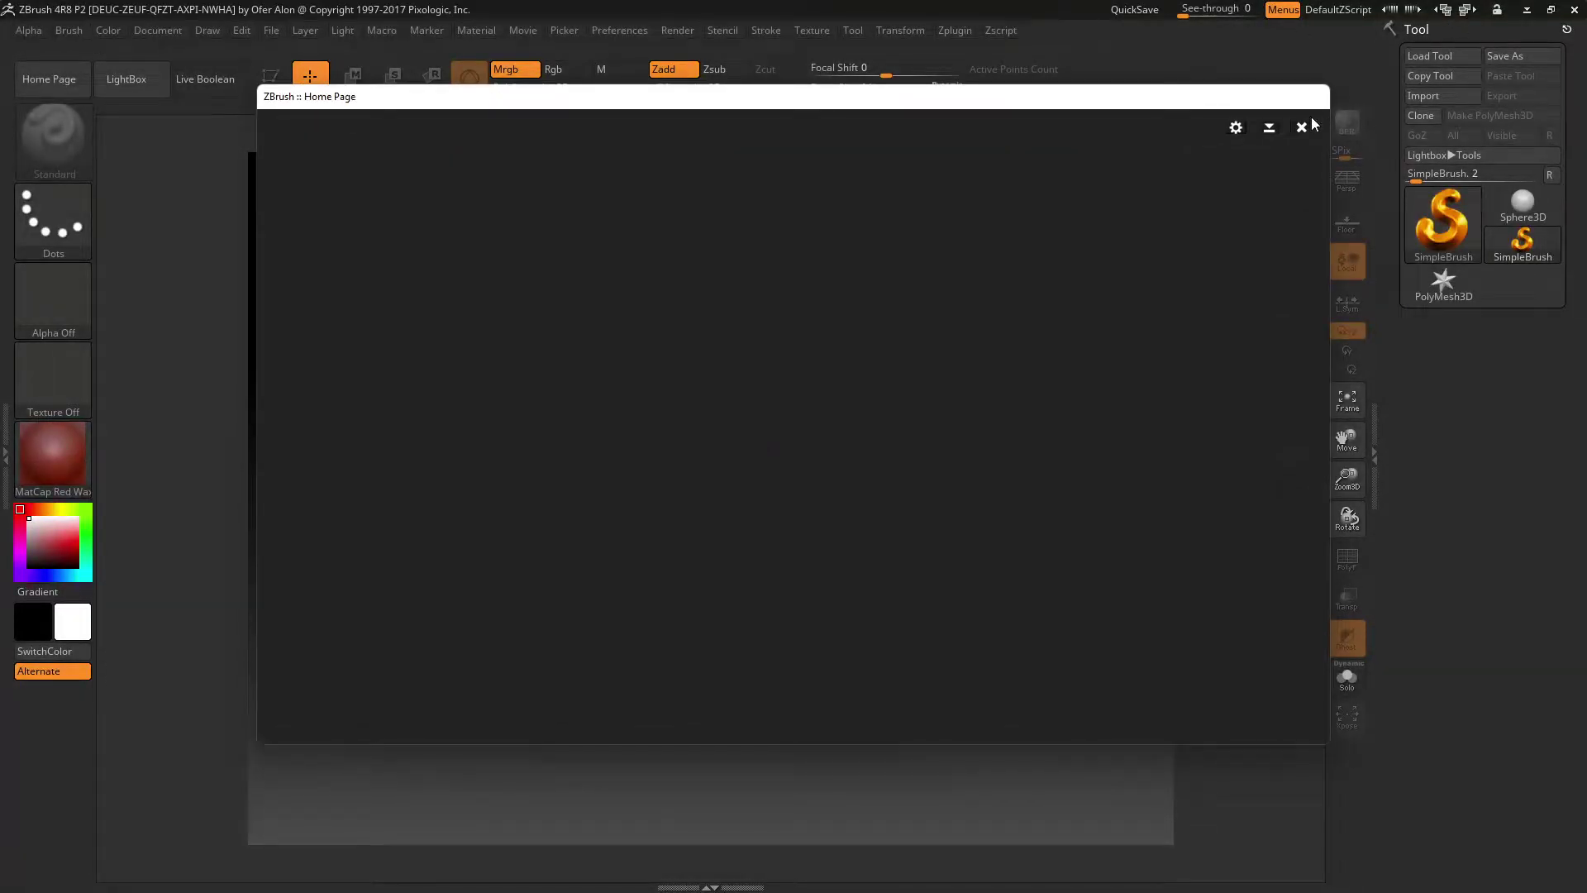
- Open the DynaMesh_Sphere_128 project in ZBrush
{"action": "left_click", "coordinate": [1304, 126]}
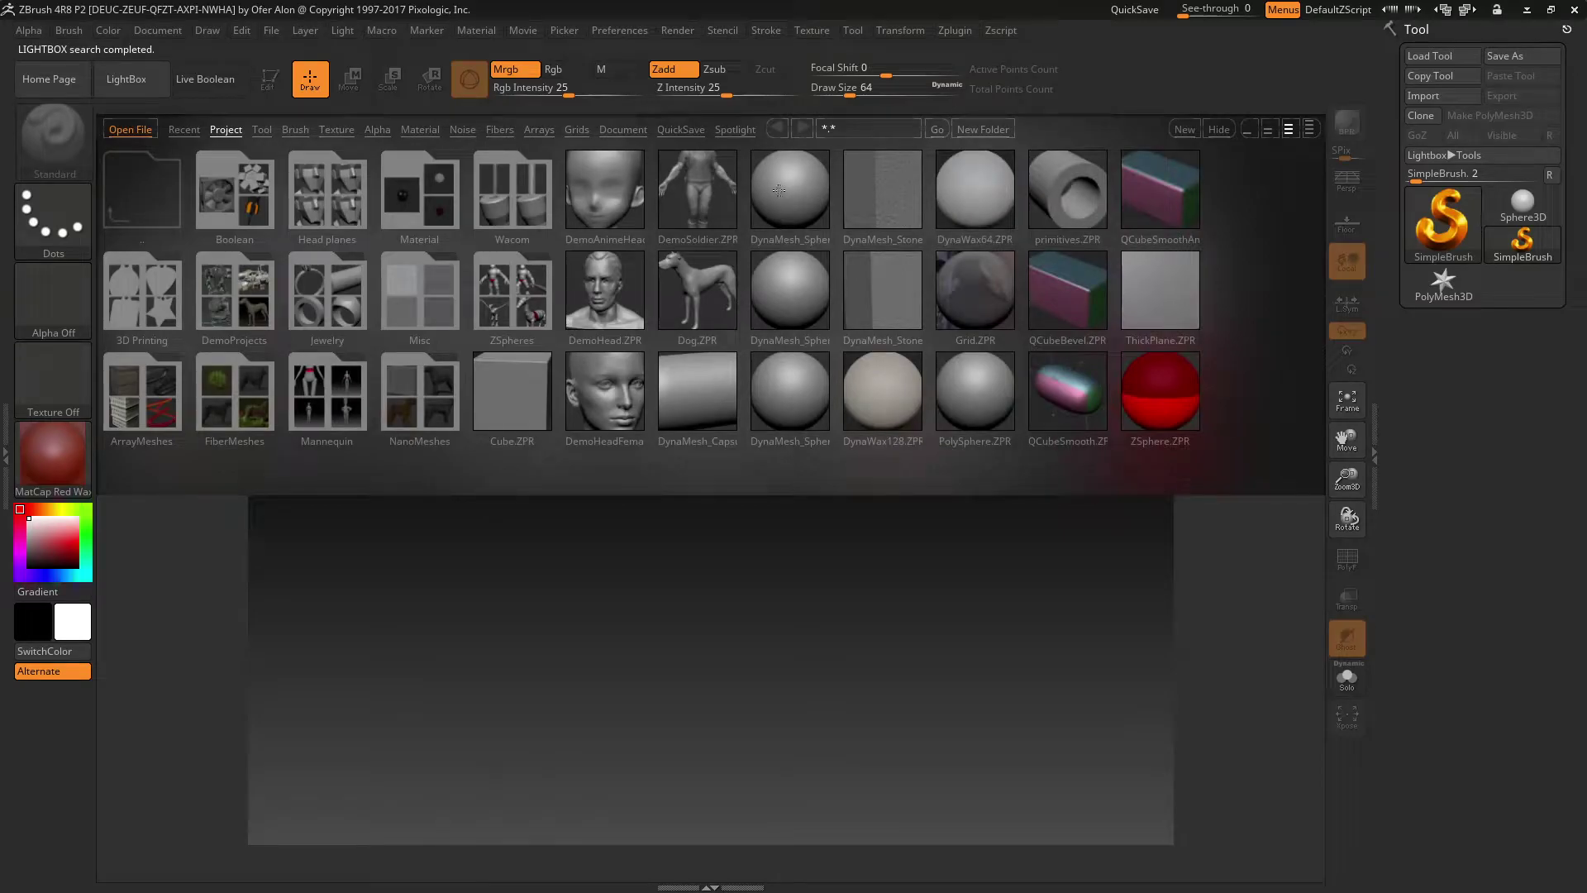
{"action": "double_click", "coordinate": [778, 190]}
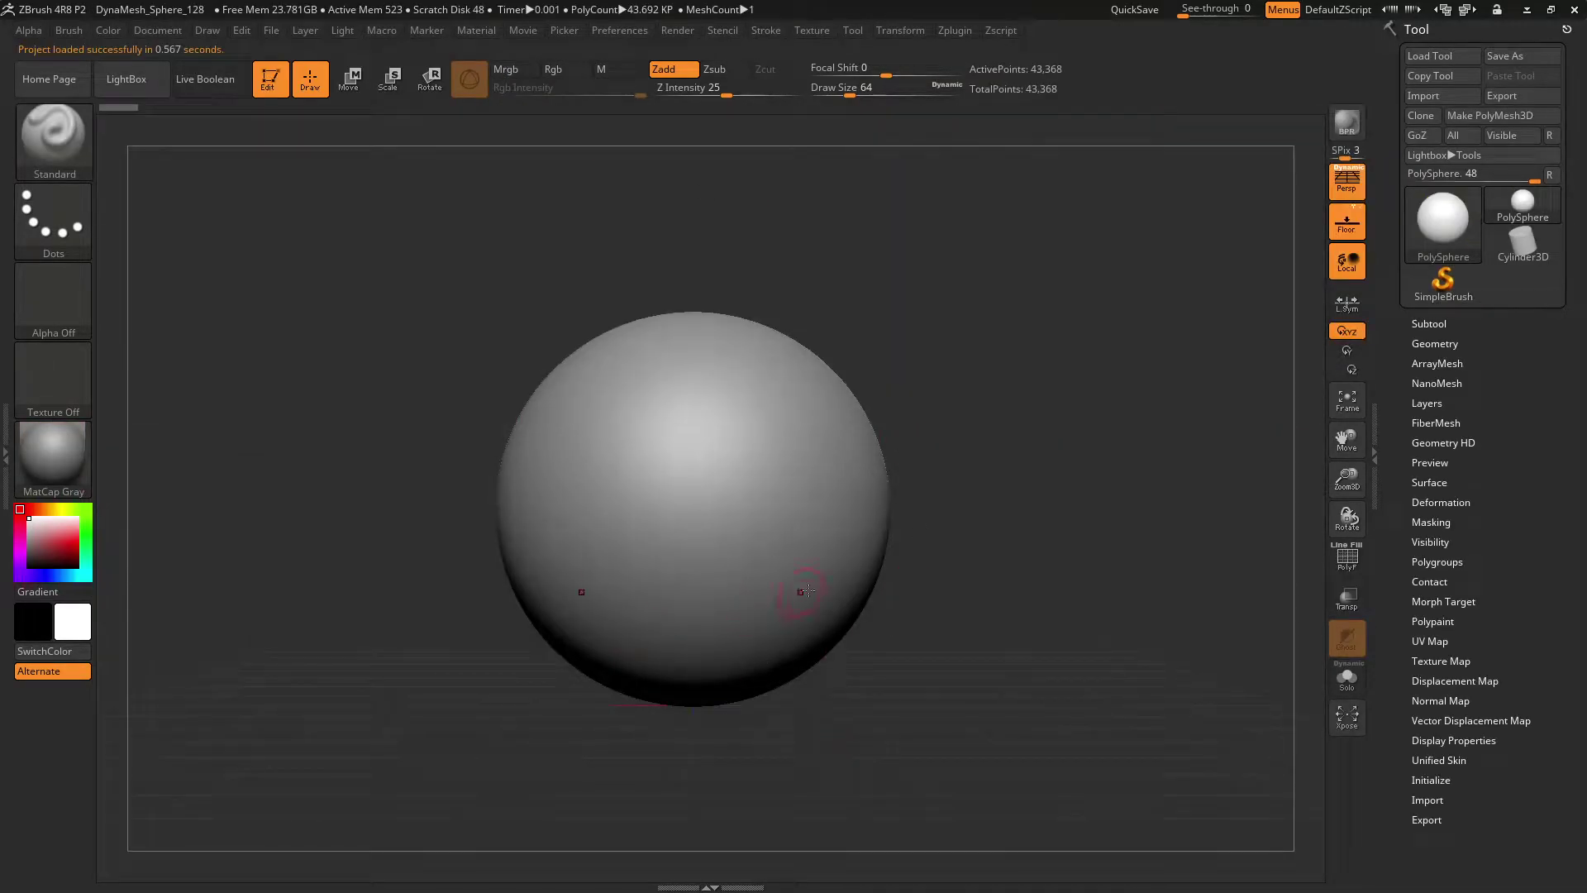
{"action": "right_click_drag", "start_coordinate": [986, 533], "coordinate": [834, 564], "text": "ctrl"}
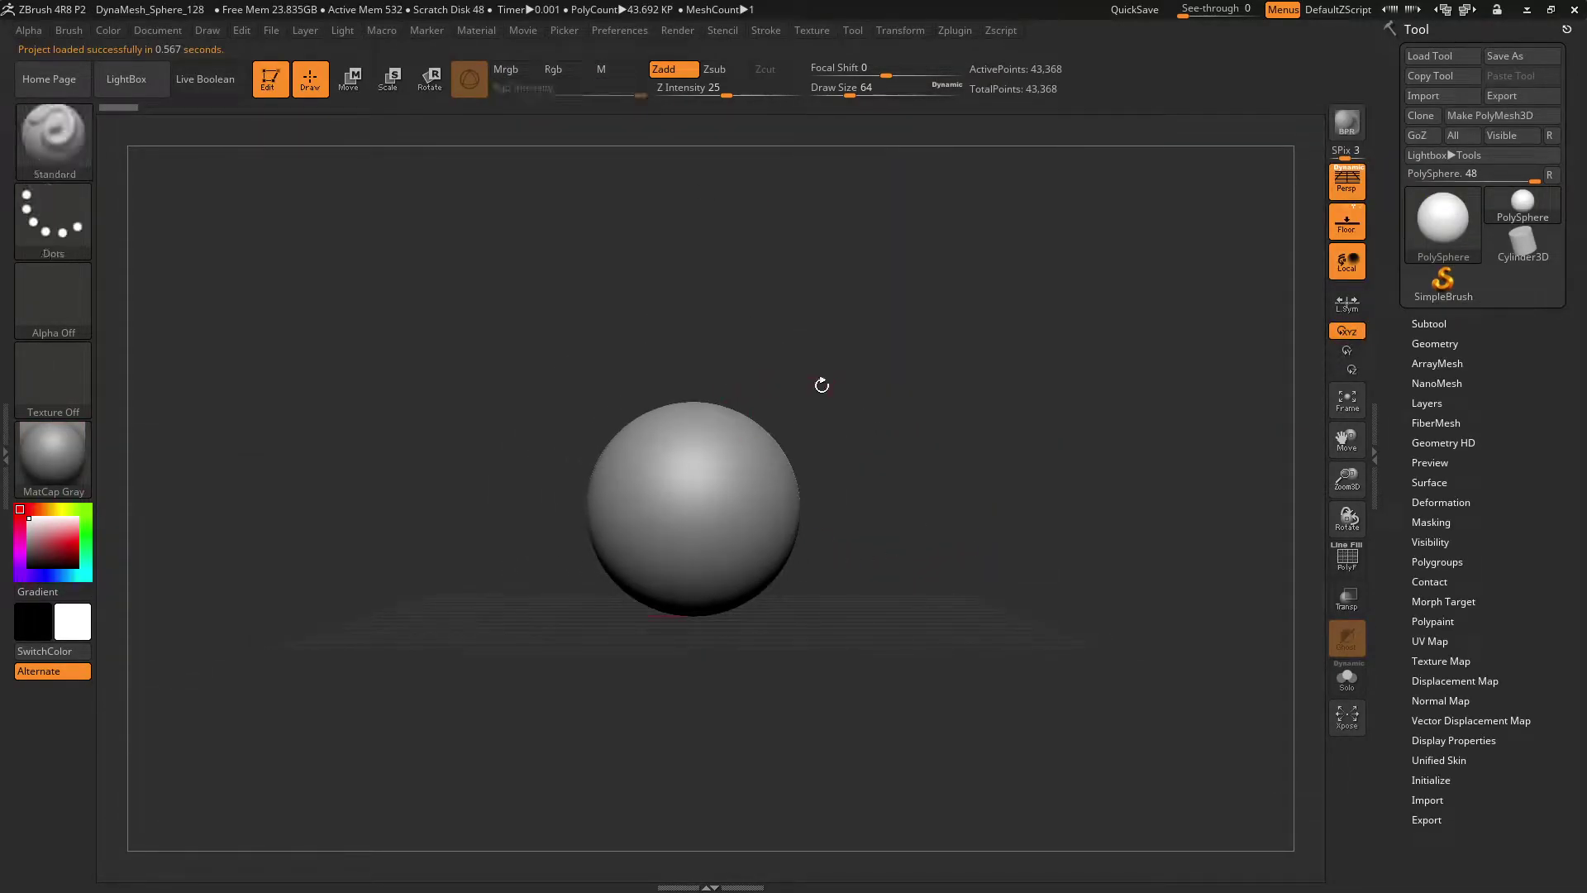
{"action": "right_click_drag", "start_coordinate": [822, 383], "coordinate": [903, 502], "text": "alt"}
{"action": "left_click_drag", "start_coordinate": [903, 503], "coordinate": [782, 507], "text": "alt"}
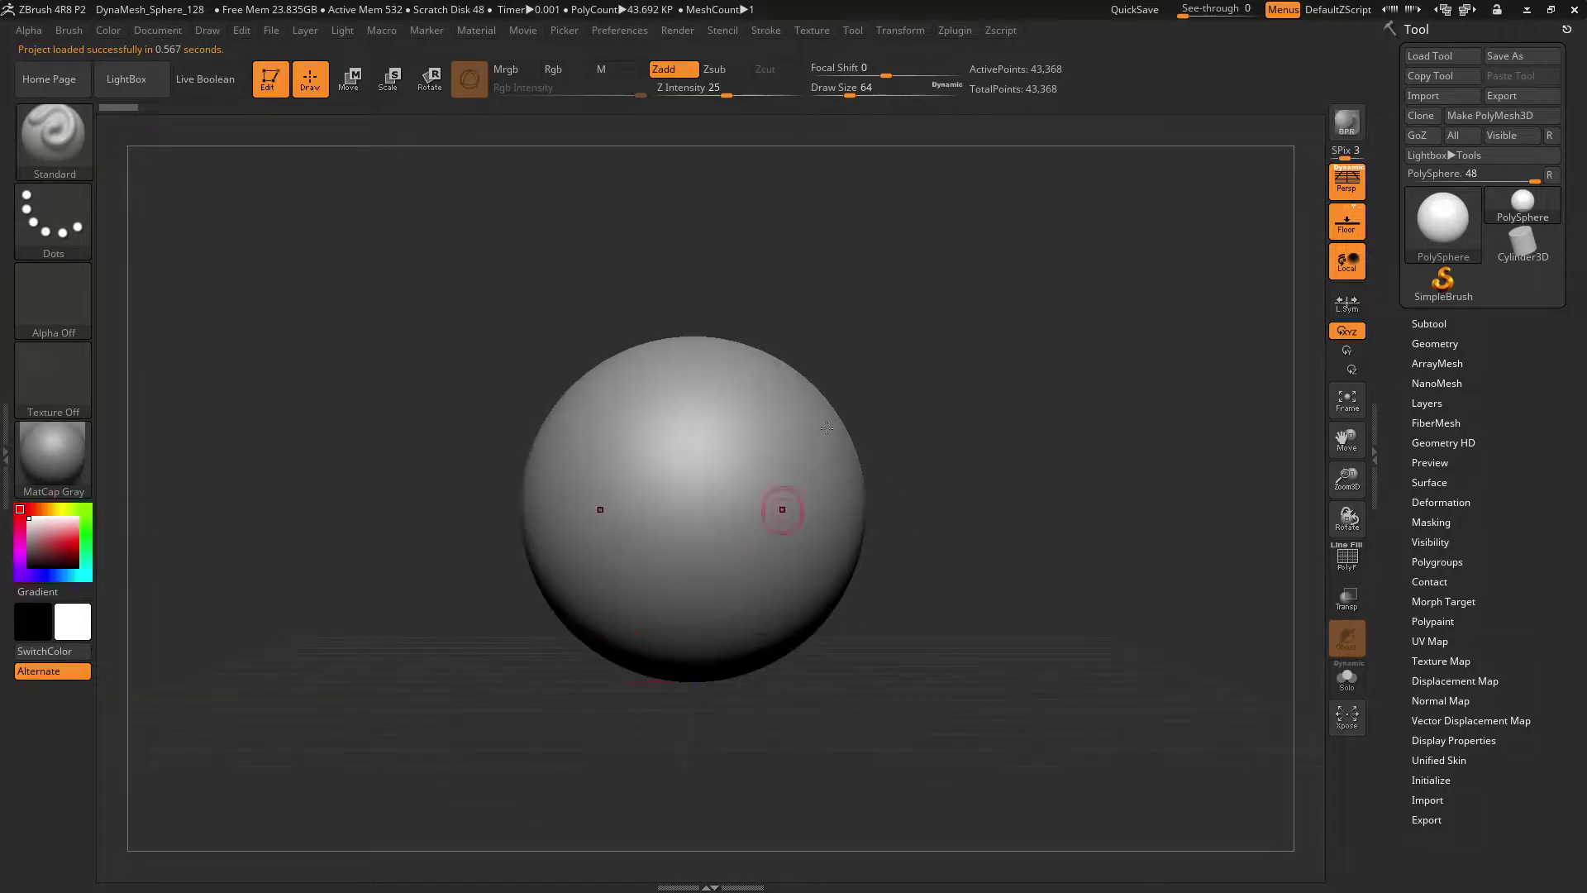
- Switch to Maya and open the recent scene Character-Model-Clown-Traced-UV-Editor-Single_print-ready.mb
{"action": "left_click", "coordinate": [1527, 10]}
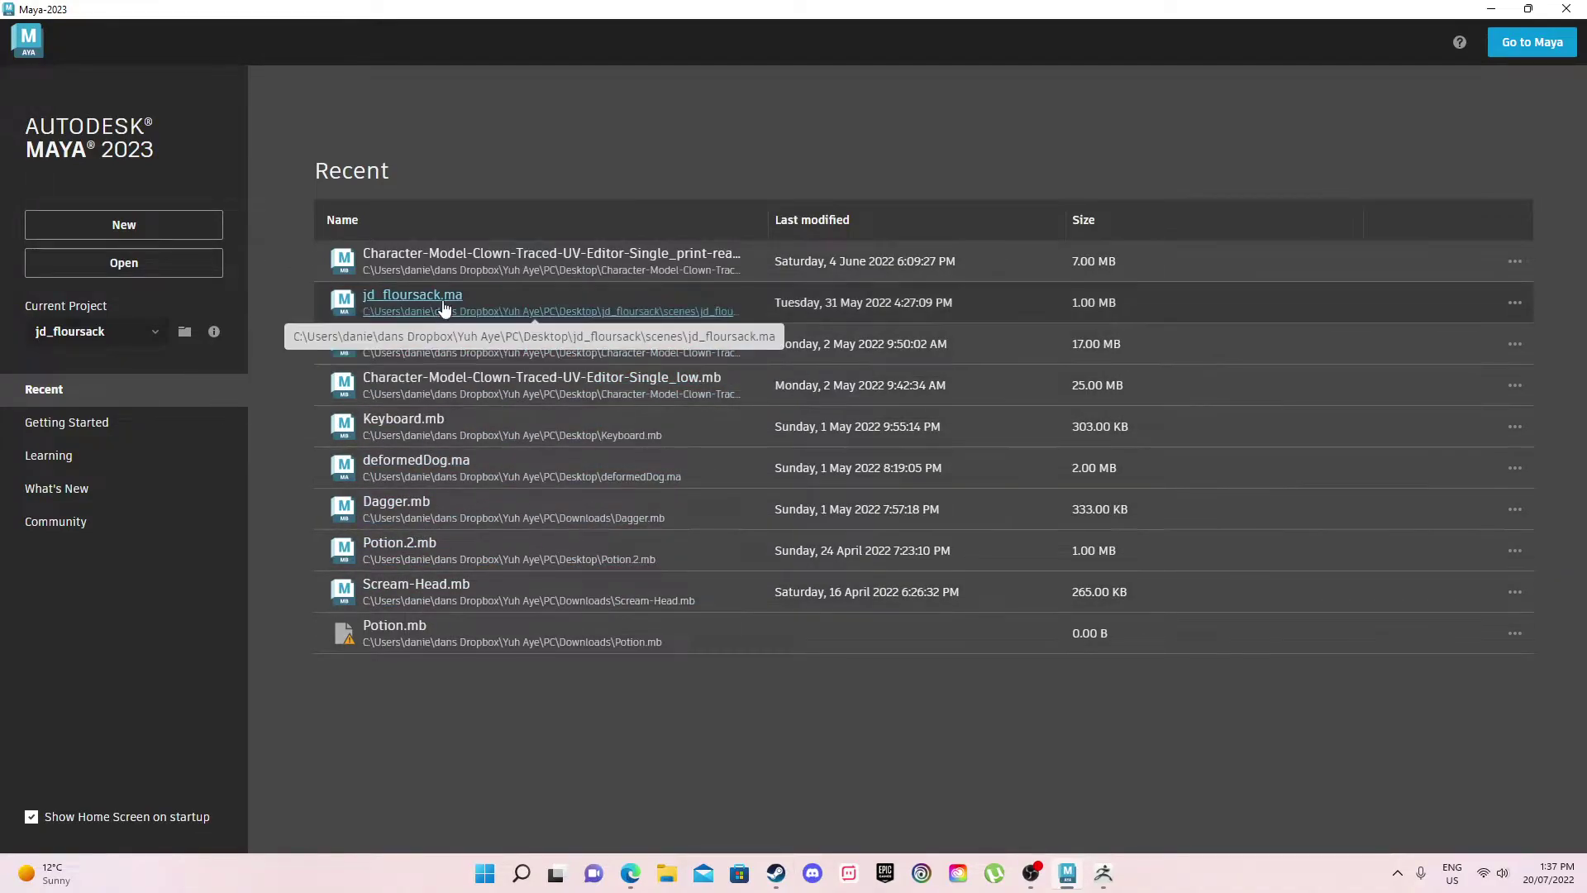
{"action": "left_click", "coordinate": [453, 254]}
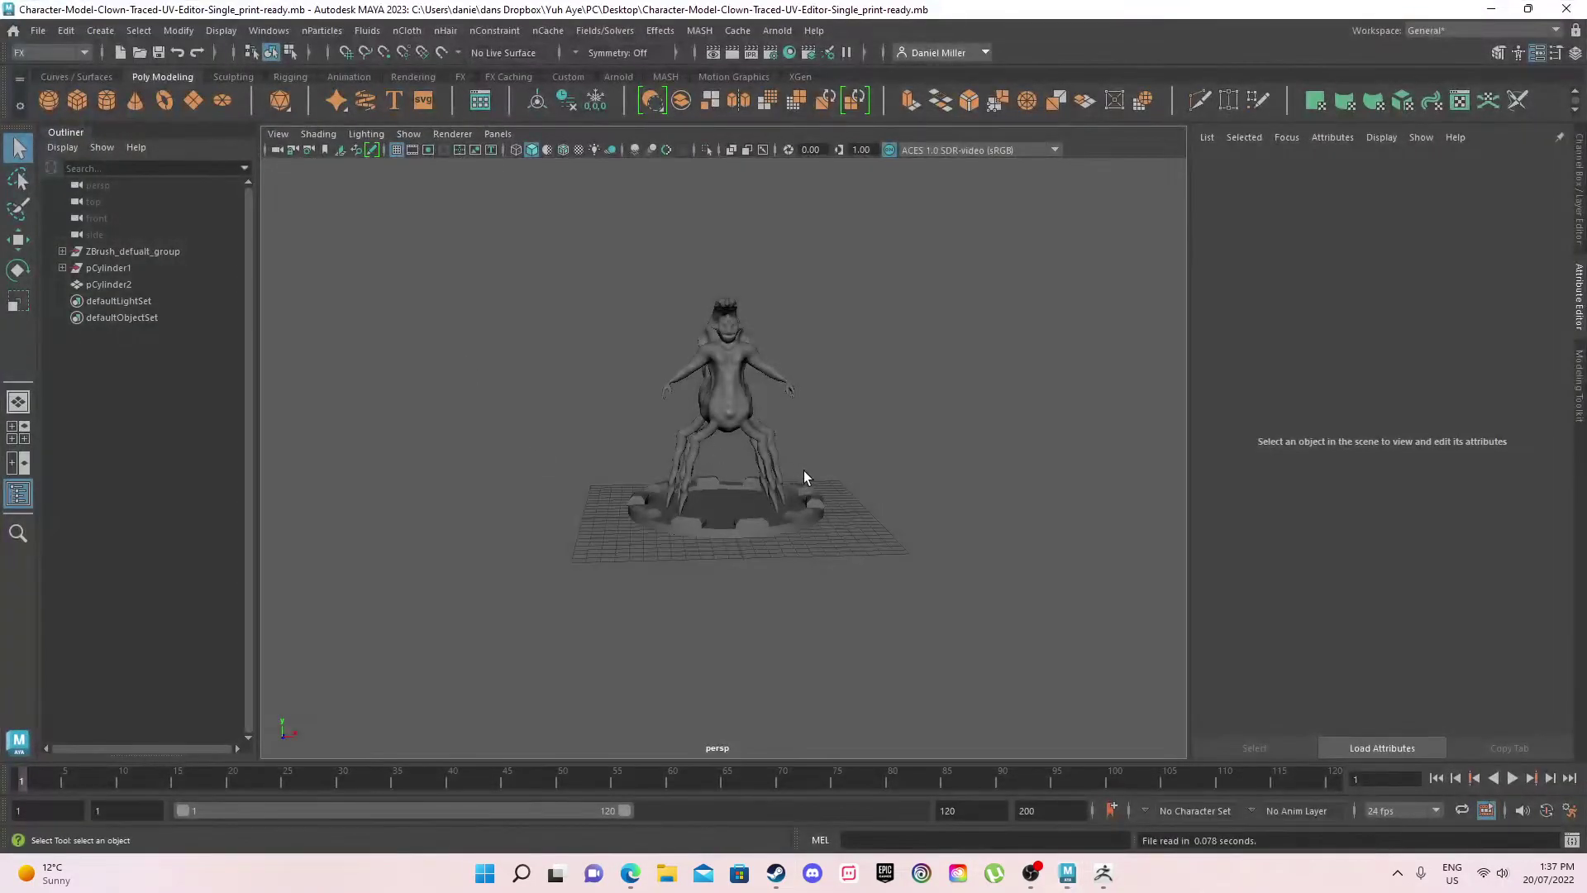
{"action": "scroll", "coordinate": [803, 478], "scroll_direction": "up", "scroll_amount": 2}
{"action": "left_click_drag", "start_coordinate": [742, 320], "coordinate": [639, 539], "text": "alt"}
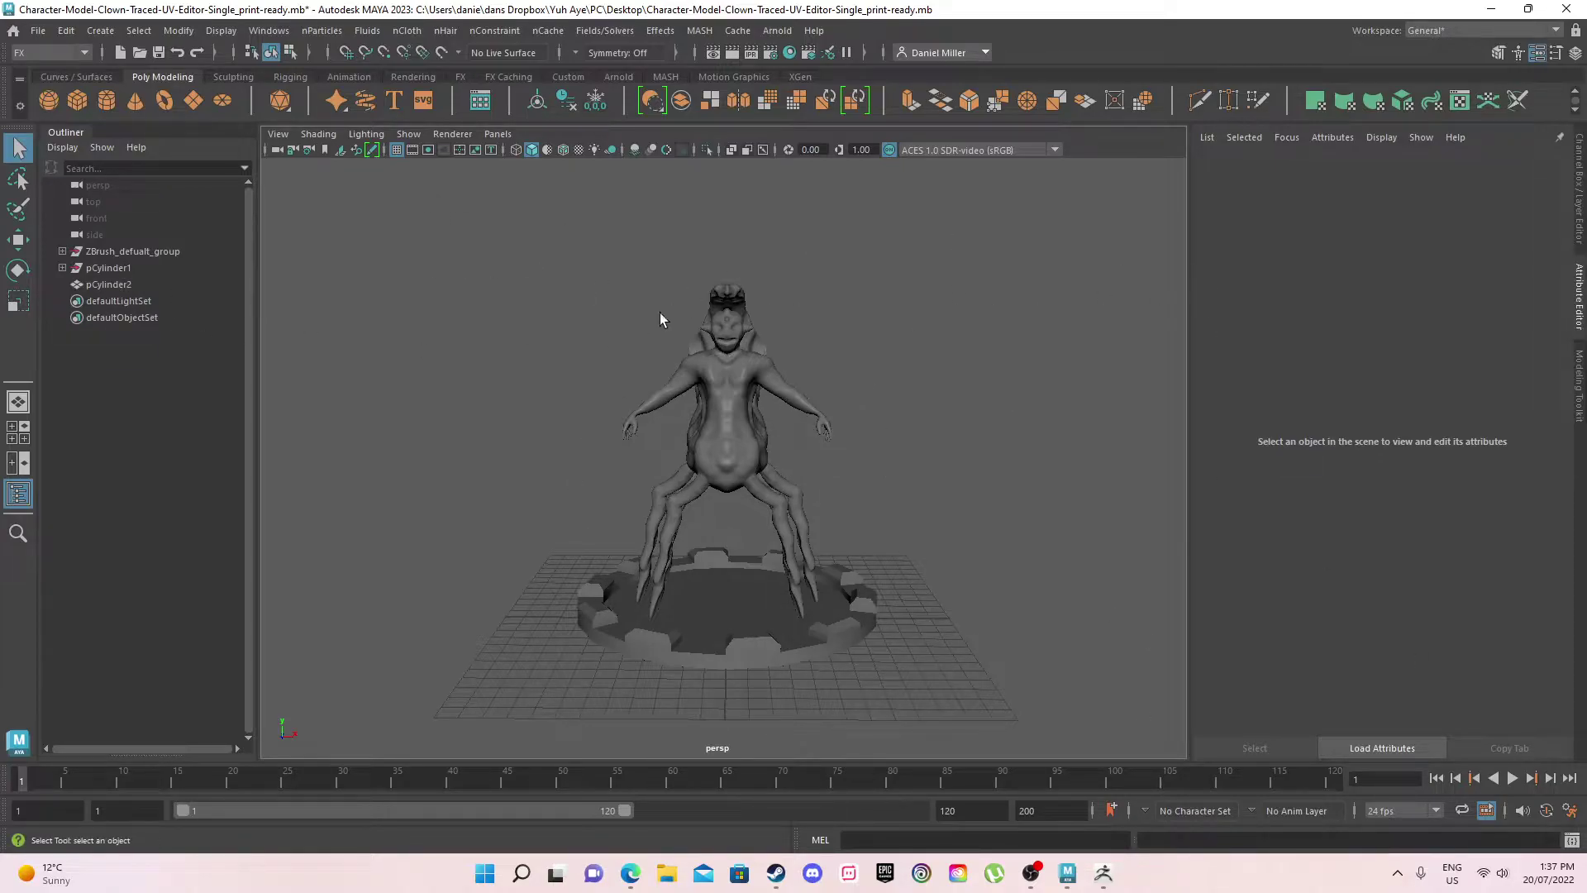
- Export the selected character and base mesh as an OBJ to the Desktop, overwriting babbaboiiii.obj
{"action": "left_click", "coordinate": [716, 389]}
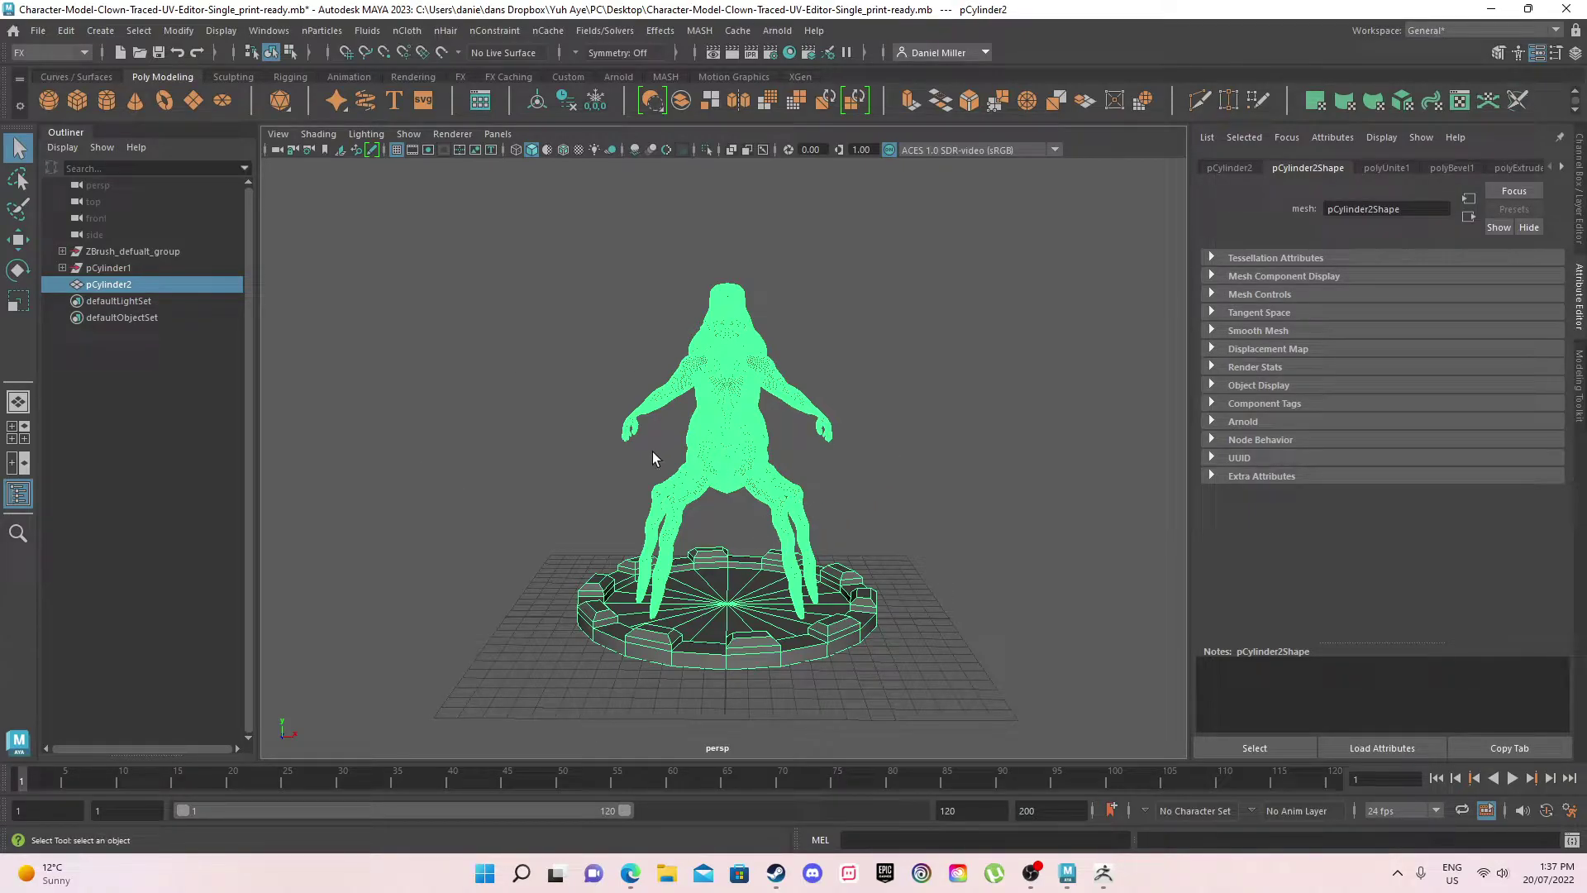
{"action": "left_click", "coordinate": [38, 33]}
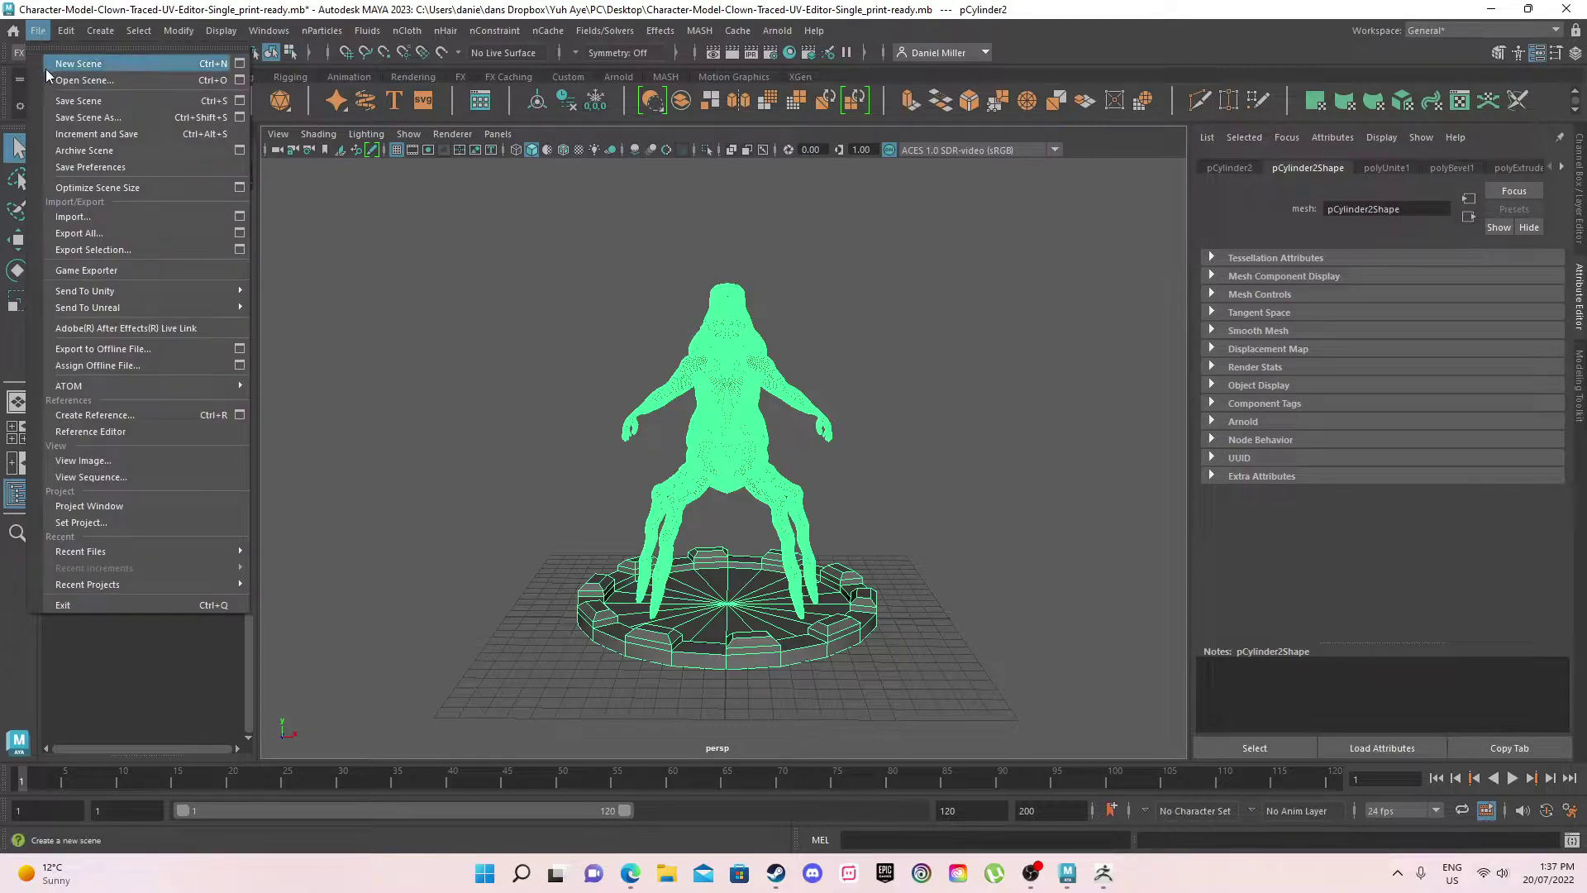
{"action": "left_click", "coordinate": [202, 248]}
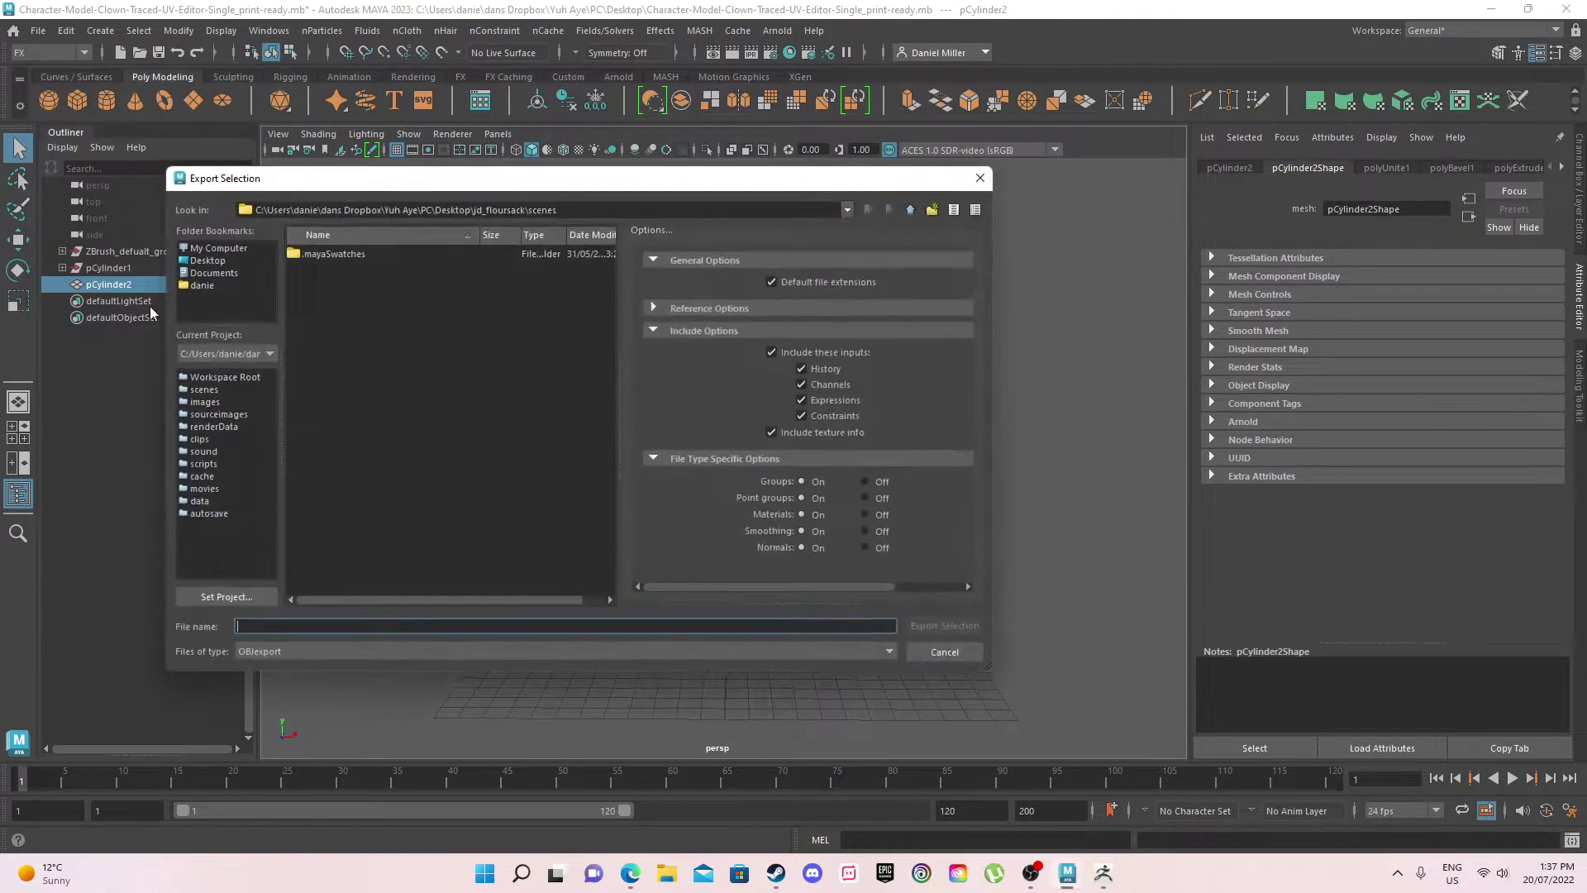
{"action": "left_click", "coordinate": [216, 262]}
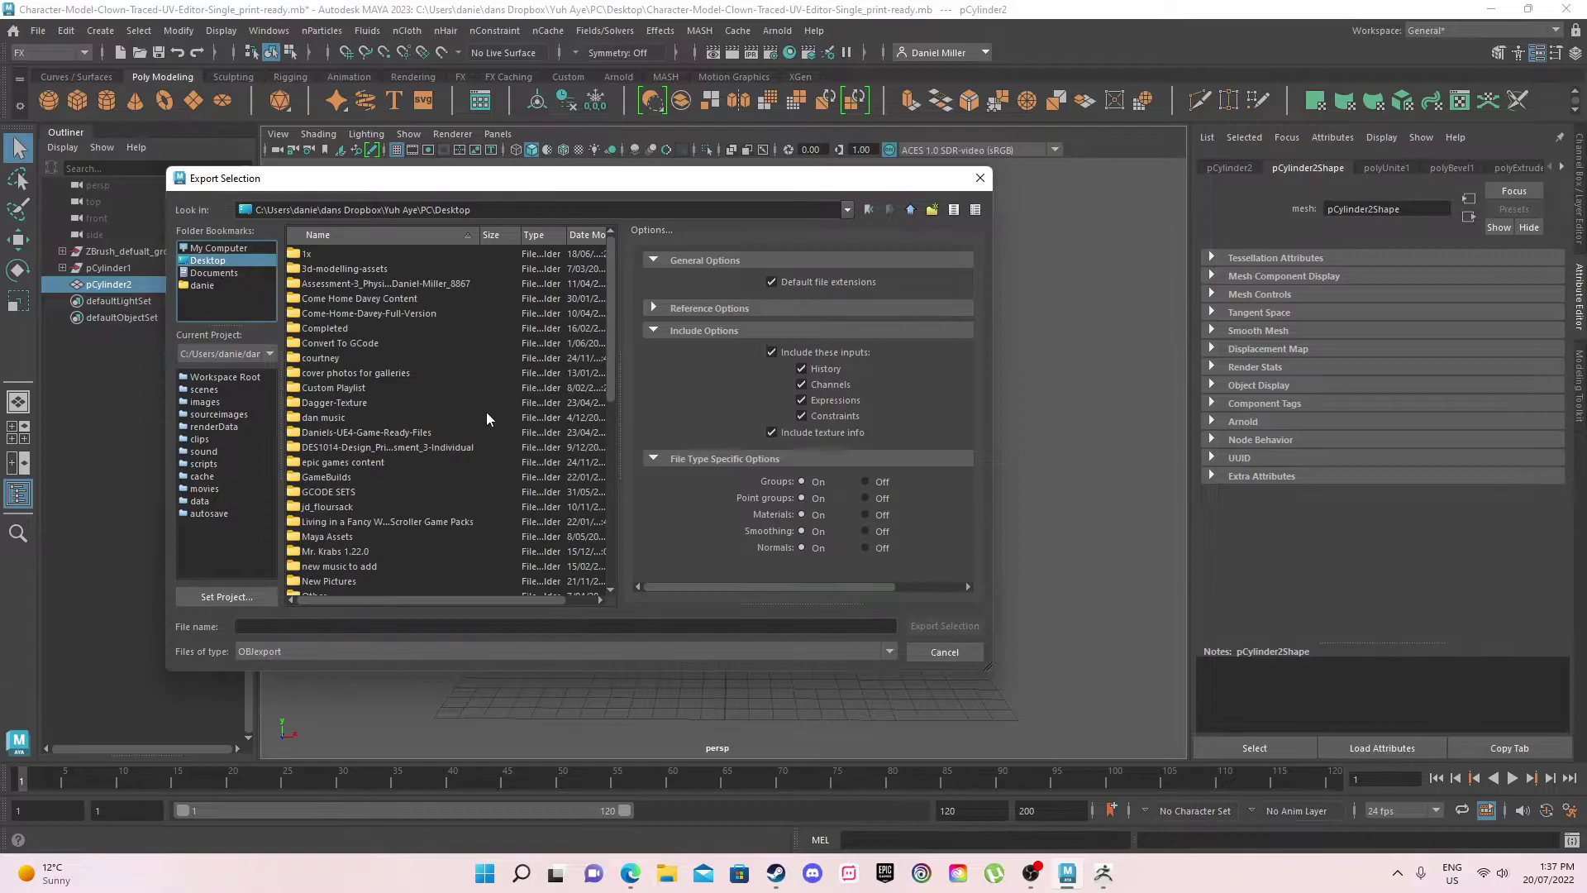
{"action": "scroll", "coordinate": [454, 468], "scroll_direction": "down", "scroll_amount": 5}
{"action": "scroll", "coordinate": [448, 474], "scroll_direction": "down", "scroll_amount": 1}
{"action": "left_click", "coordinate": [338, 493]}
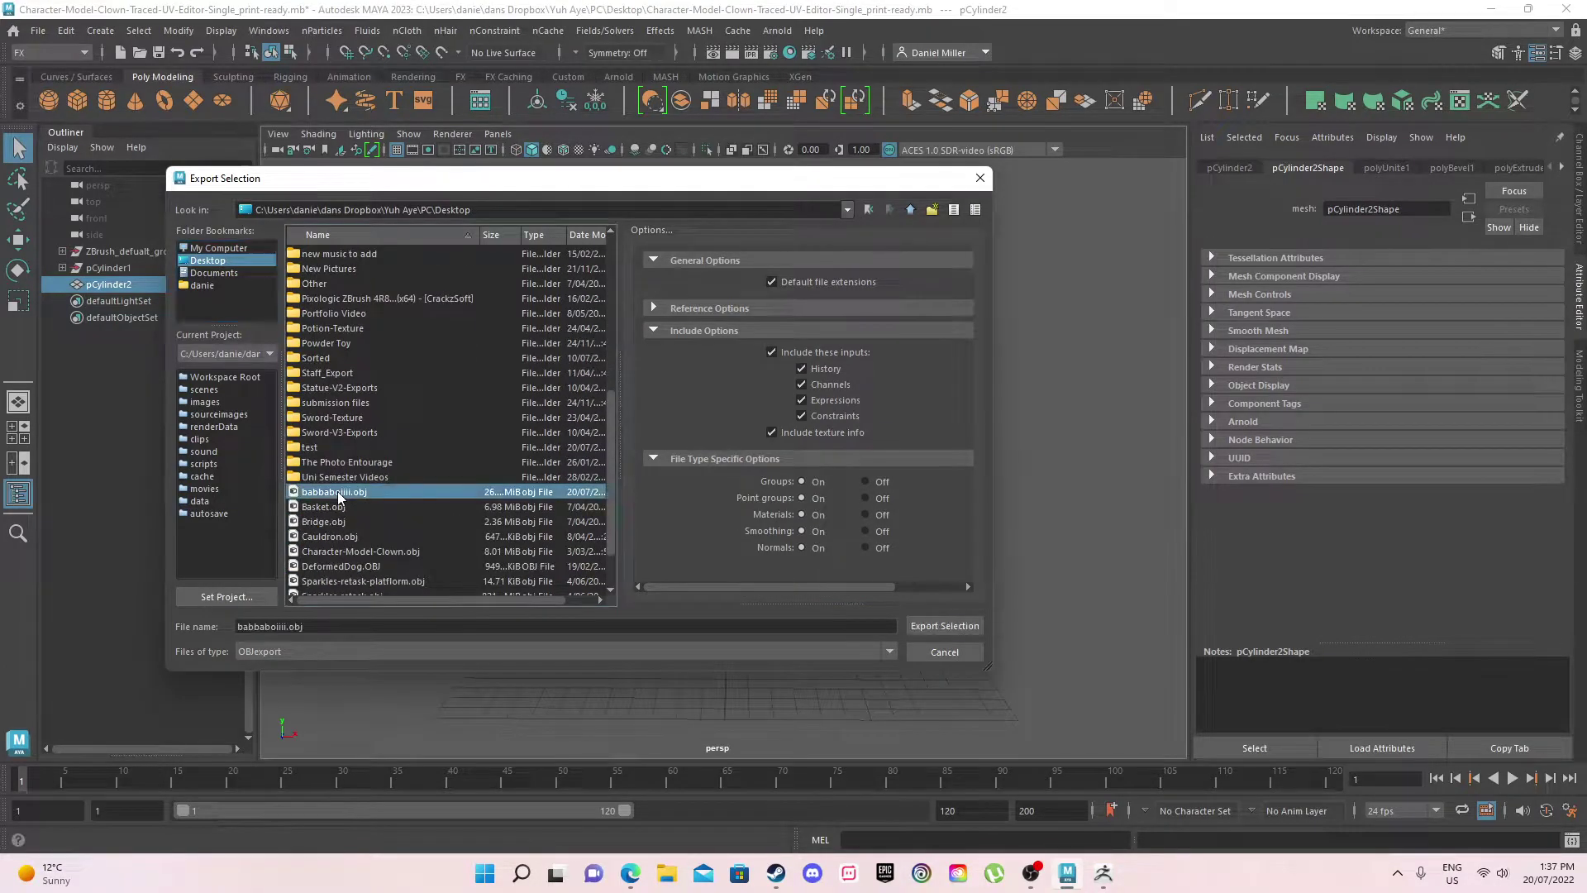
{"action": "left_click", "coordinate": [269, 653]}
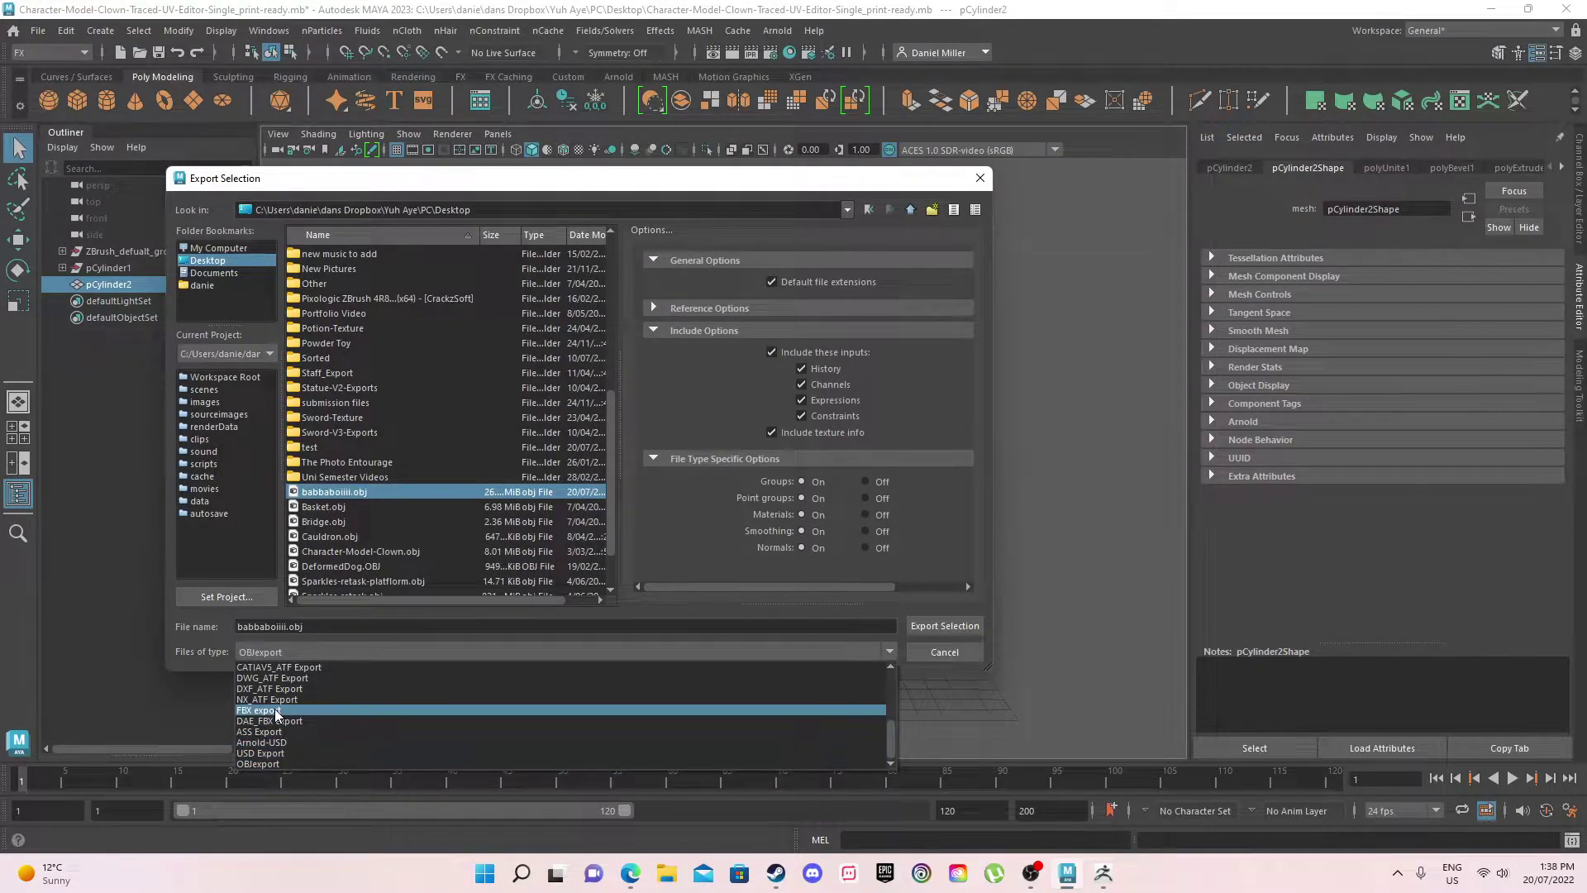
{"action": "left_click", "coordinate": [299, 657]}
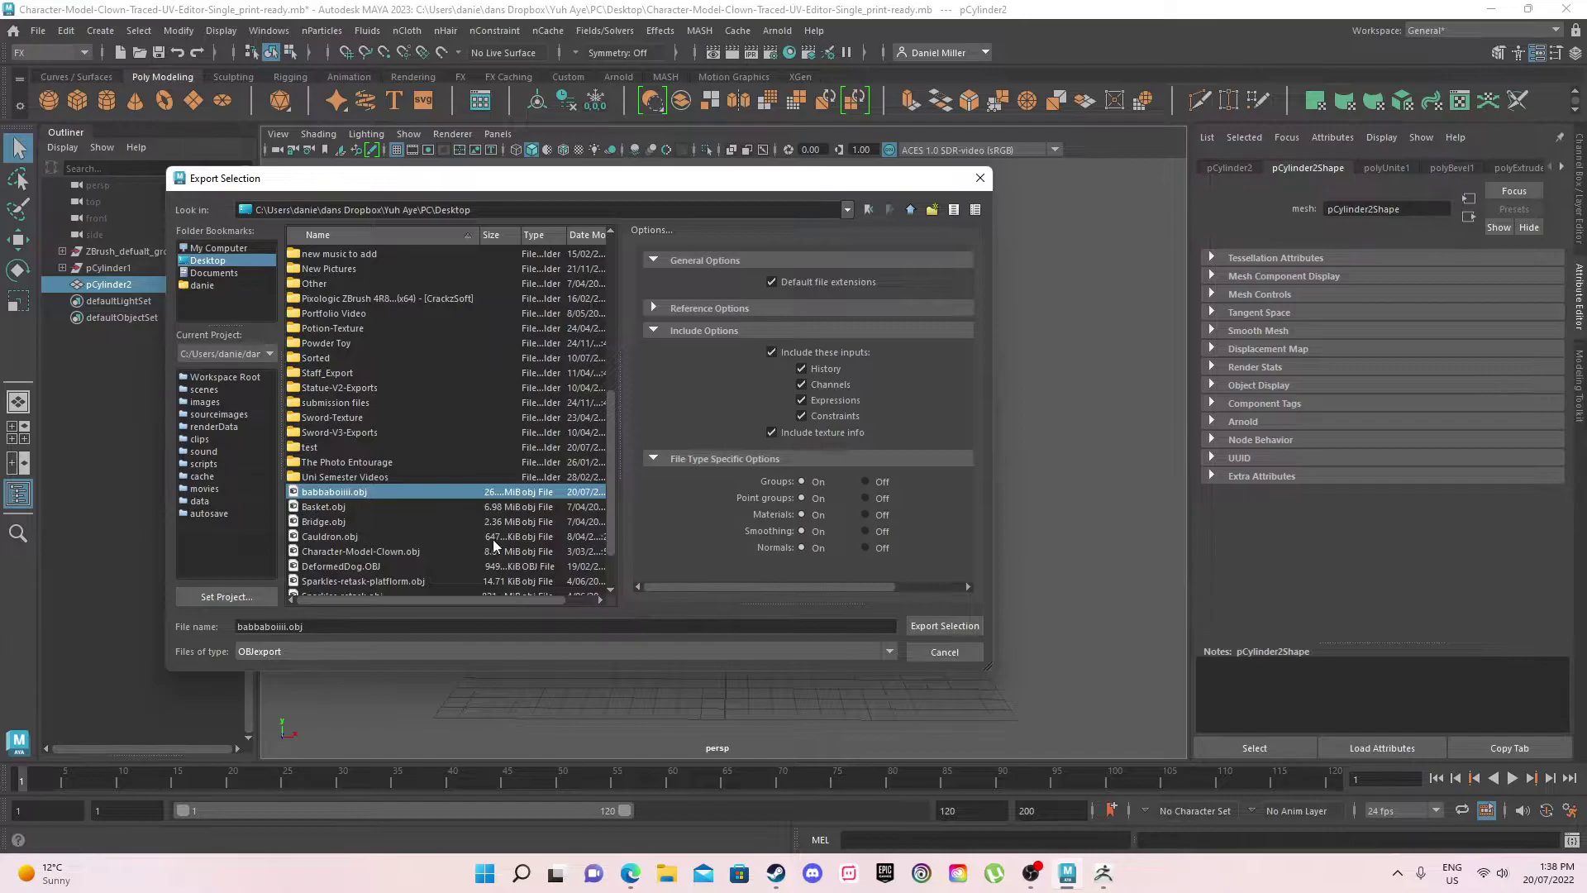
{"action": "left_click", "coordinate": [942, 627]}
{"action": "left_click", "coordinate": [534, 448]}
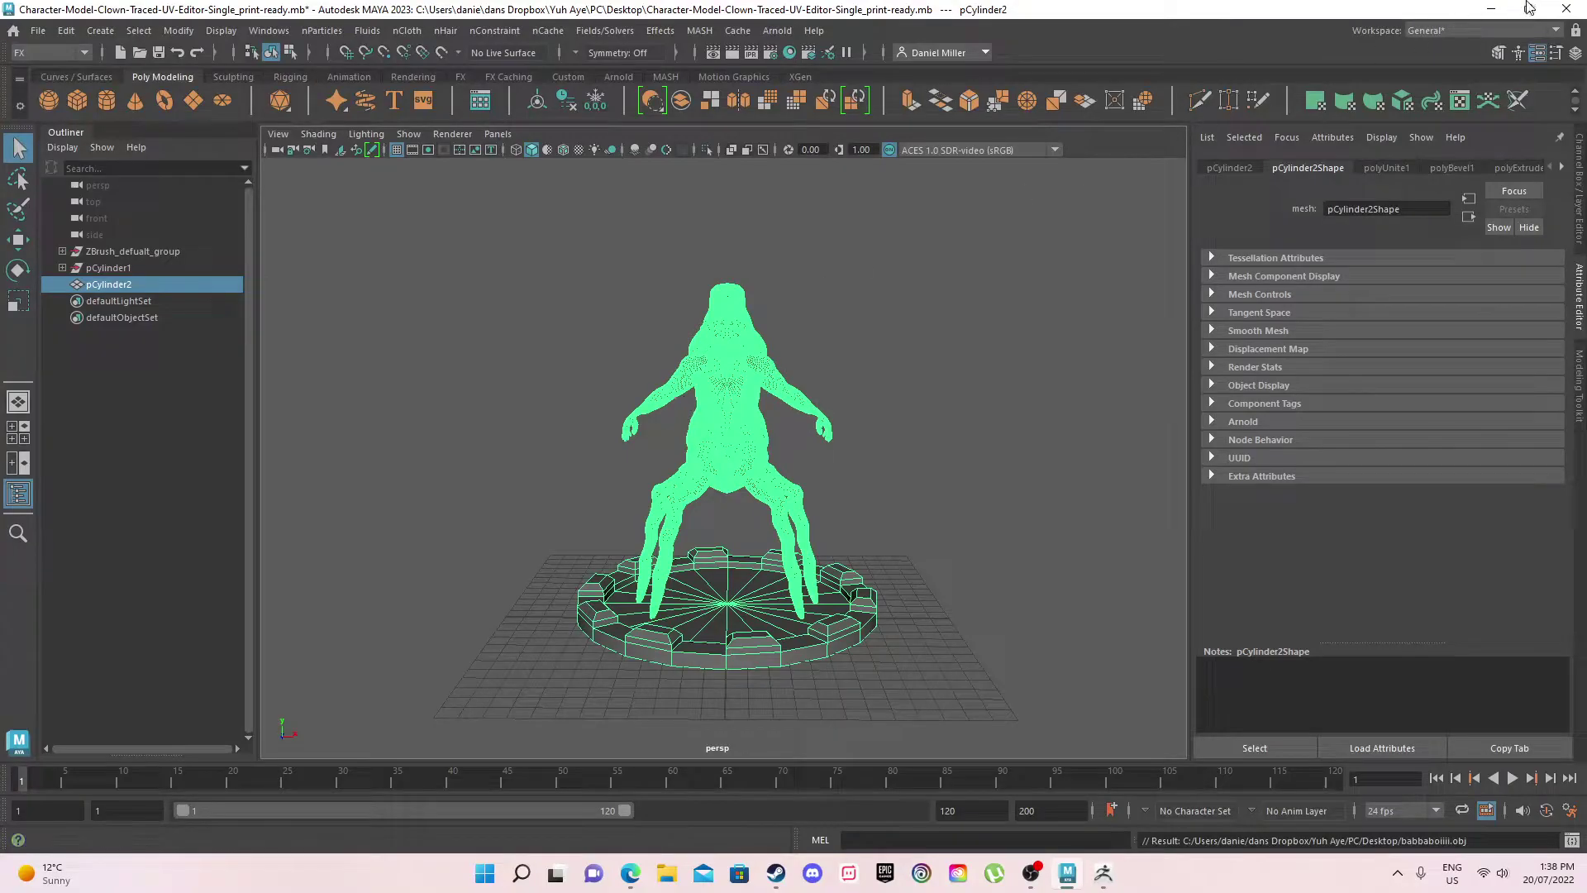
- Switch back to ZBrush and expand the subtool list of the sphere project
{"action": "left_click", "coordinate": [1104, 878]}
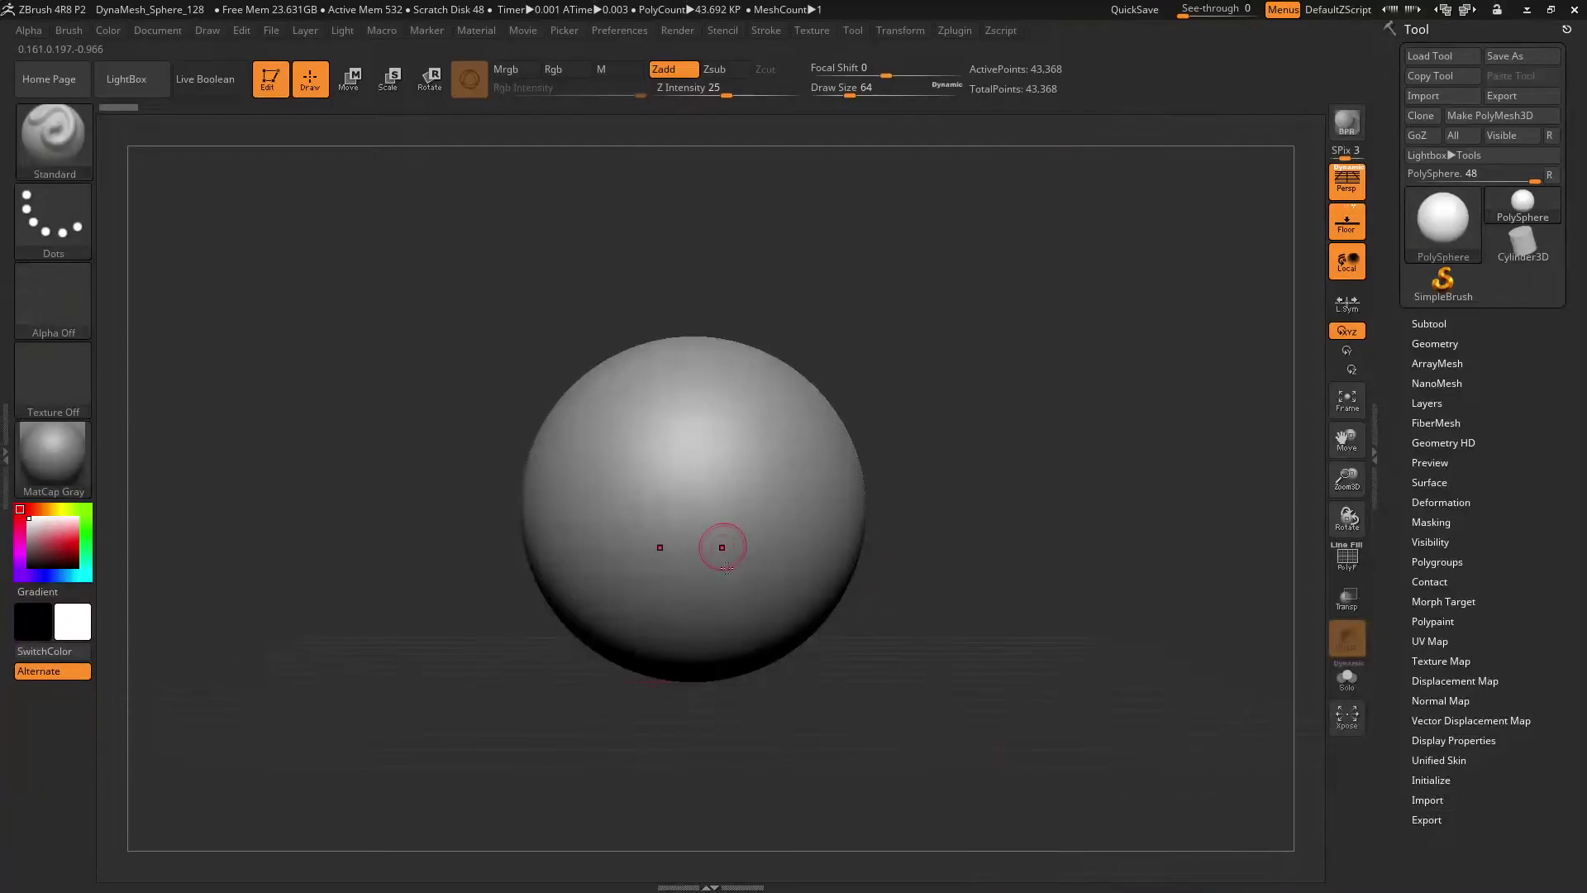
{"action": "right_click_drag", "start_coordinate": [1003, 443], "coordinate": [947, 442], "text": "ctrl"}
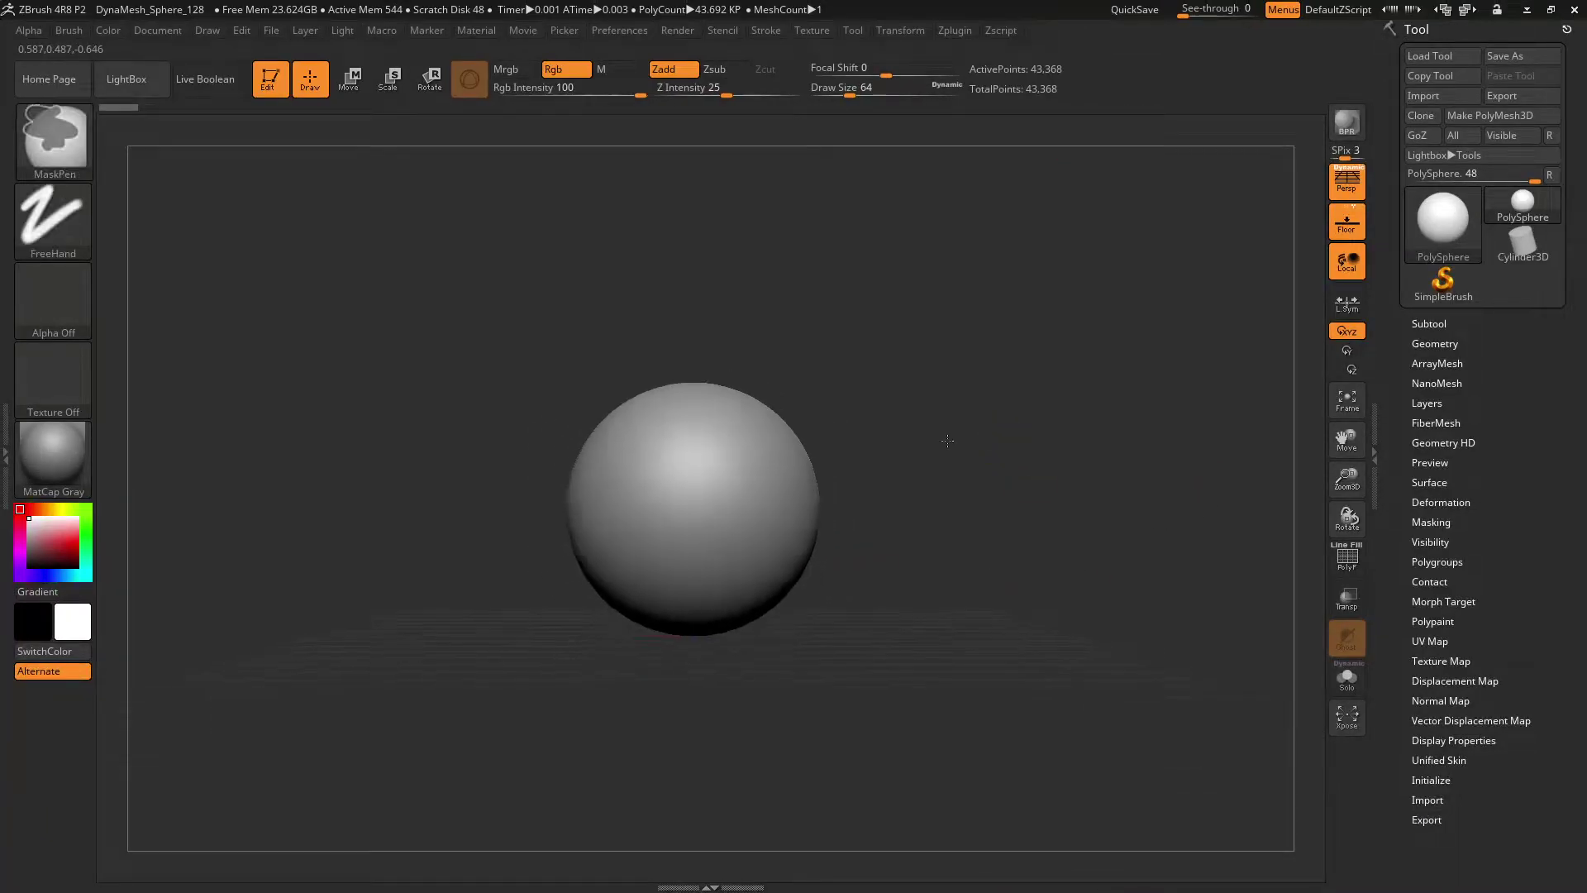
{"action": "right_click_drag", "start_coordinate": [842, 378], "coordinate": [880, 480], "text": "alt"}
{"action": "key", "text": "f"}
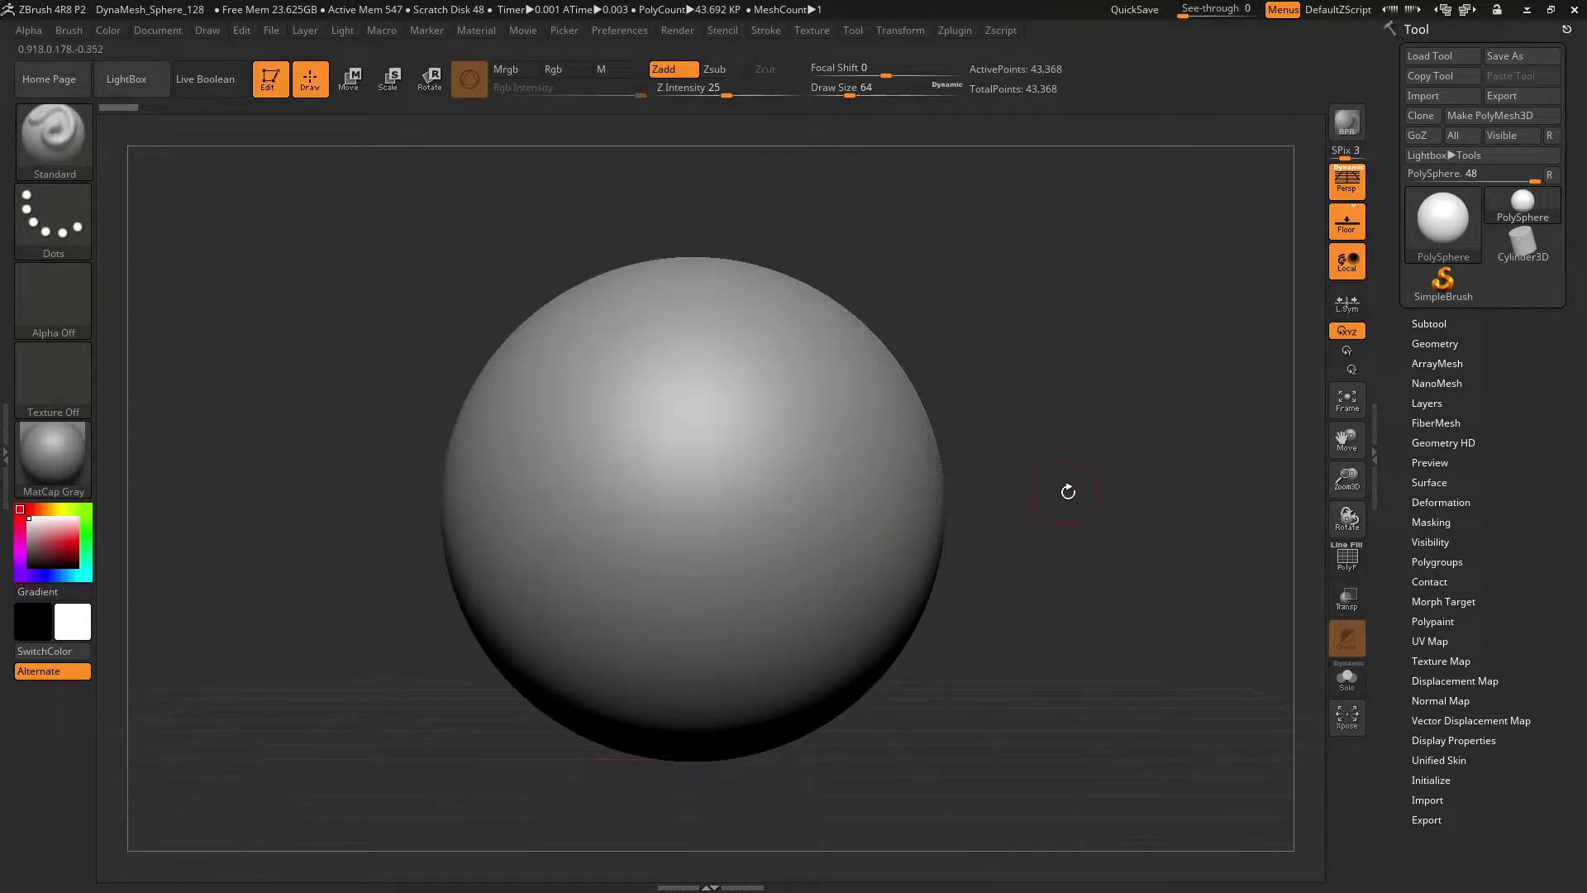
{"action": "mouse_move", "coordinate": [1093, 484]}
{"action": "right_mouse_down", "text": "ctrl"}
{"action": "mouse_move", "coordinate": [994, 507]}
{"action": "mouse_move", "coordinate": [910, 498]}
{"action": "right_mouse_up", "text": "ctrl"}
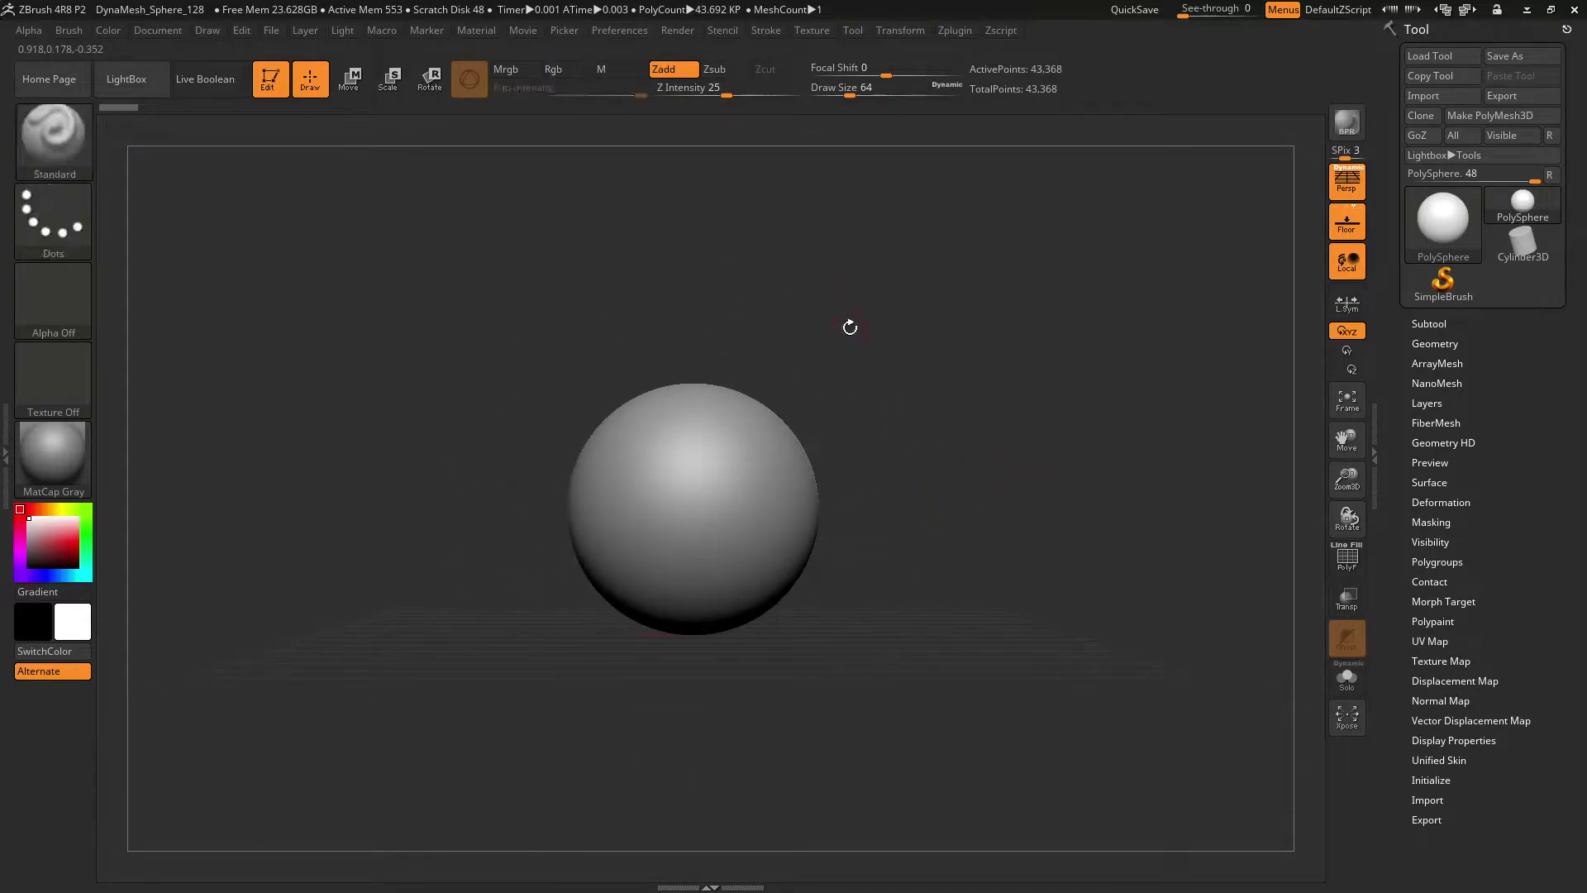
{"action": "right_click_drag", "start_coordinate": [849, 325], "coordinate": [869, 419], "text": "alt"}
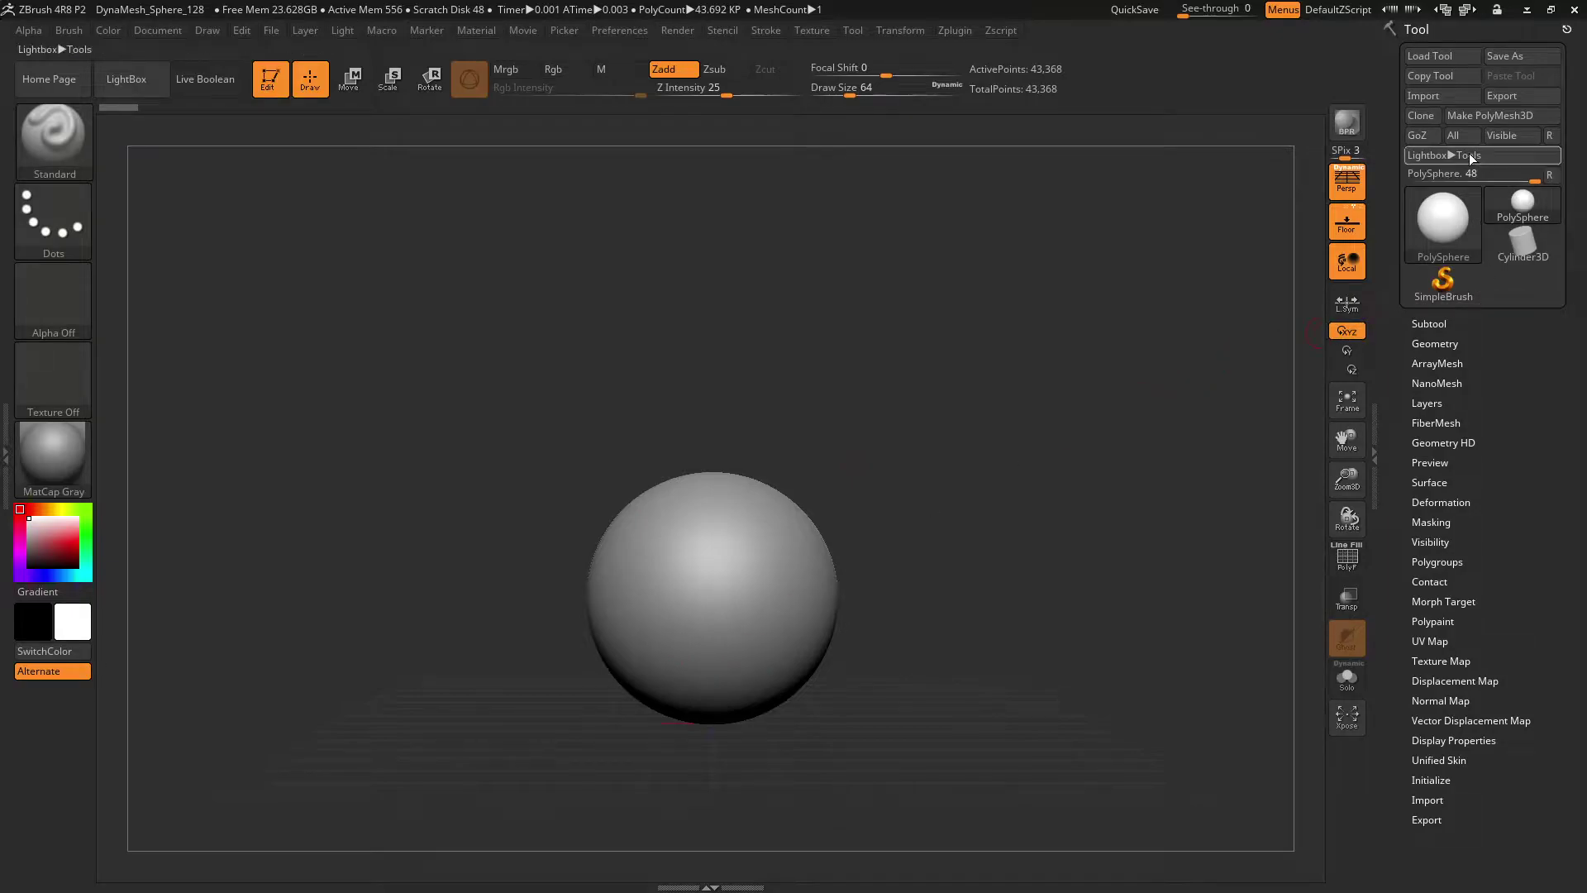
{"action": "left_click", "coordinate": [1428, 324]}
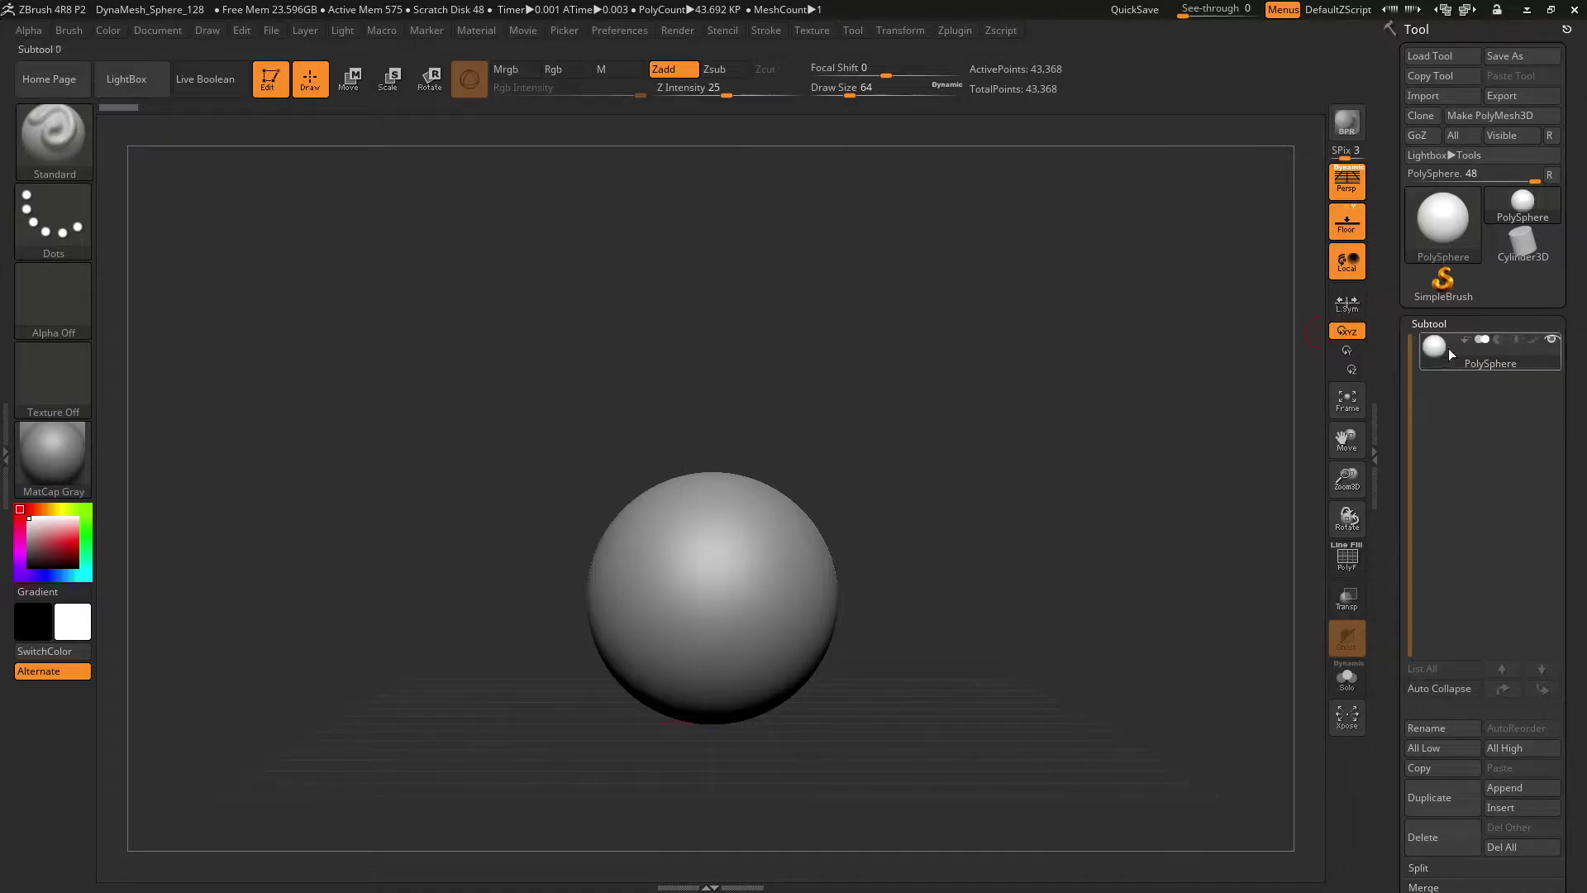
{"action": "mouse_move", "coordinate": [1462, 350]}
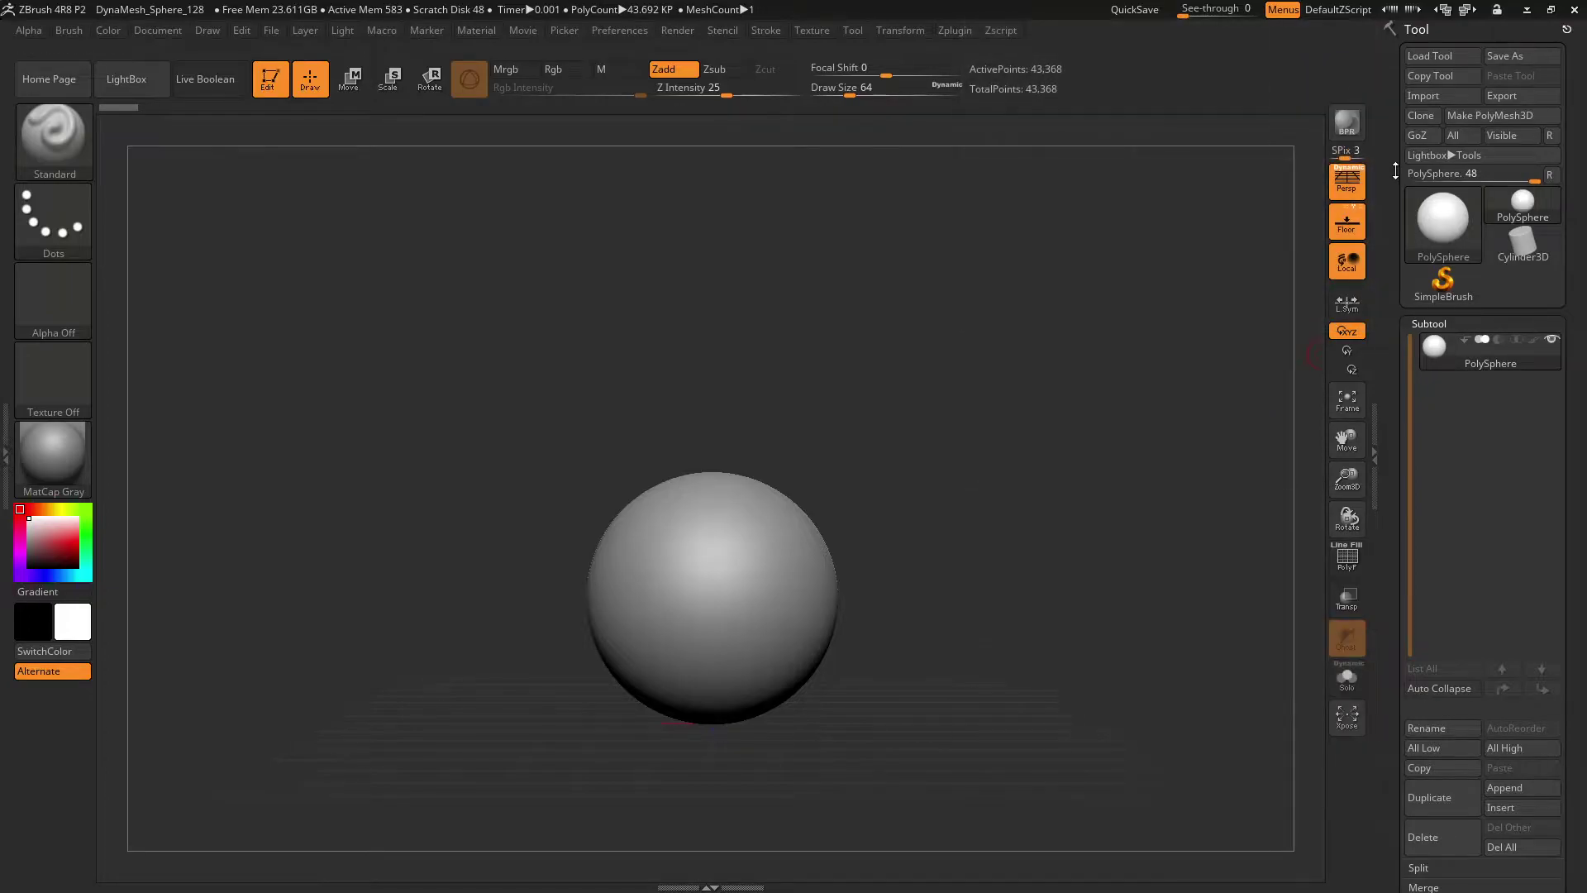
- Import babbaboiiii.obj from the Desktop in place of the sphere mesh
{"action": "left_click", "coordinate": [1430, 96]}
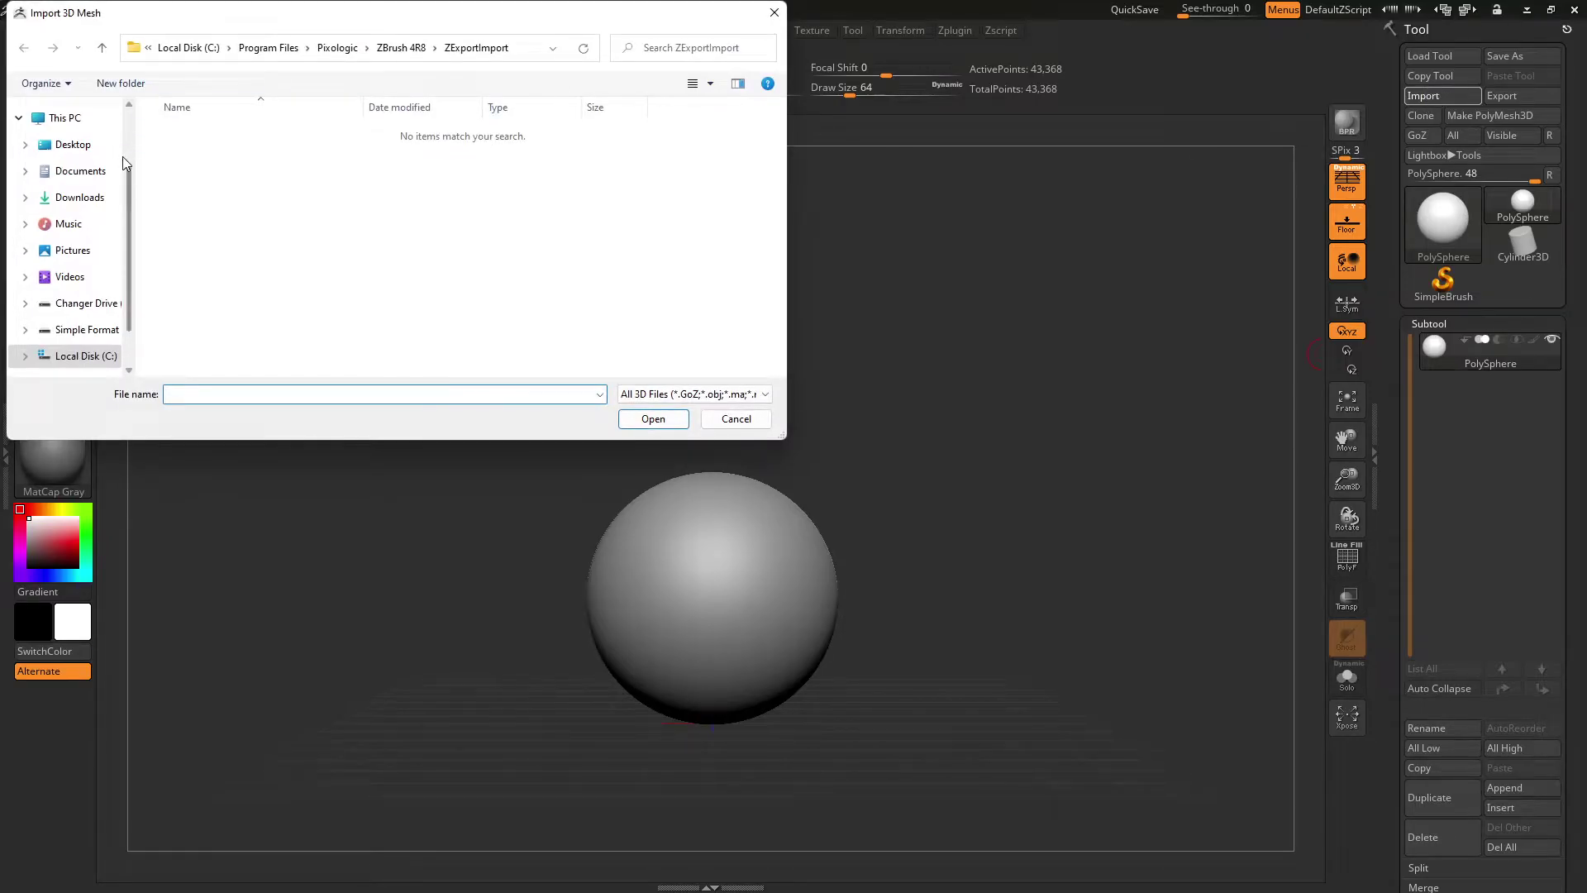
{"action": "left_click", "coordinate": [47, 144]}
{"action": "scroll", "coordinate": [635, 314], "scroll_direction": "down", "scroll_amount": 6}
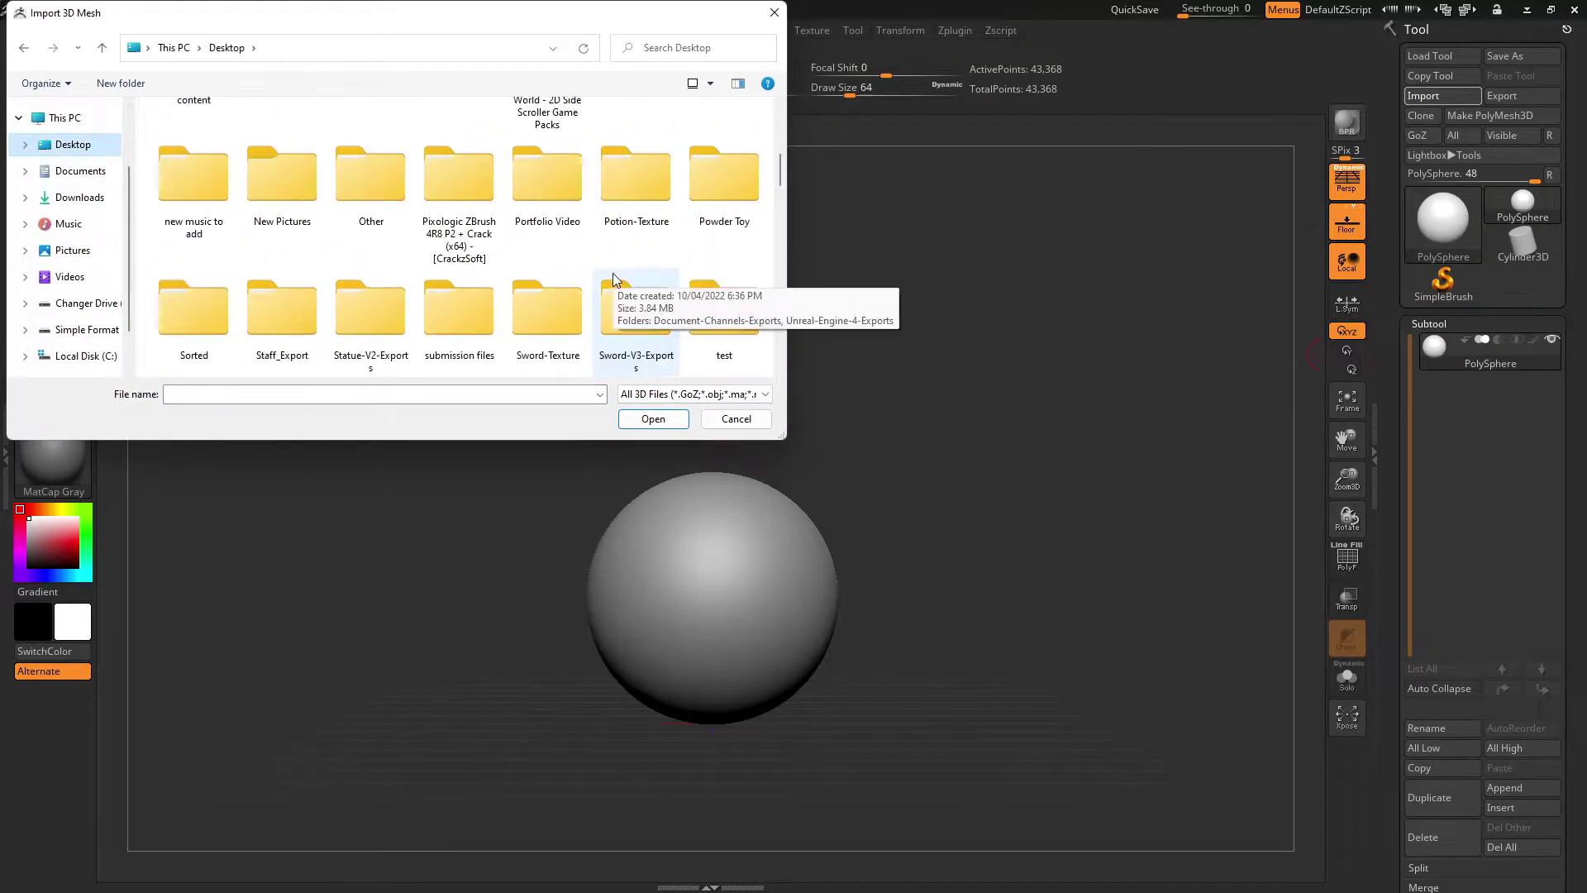
{"action": "left_click", "coordinate": [636, 333]}
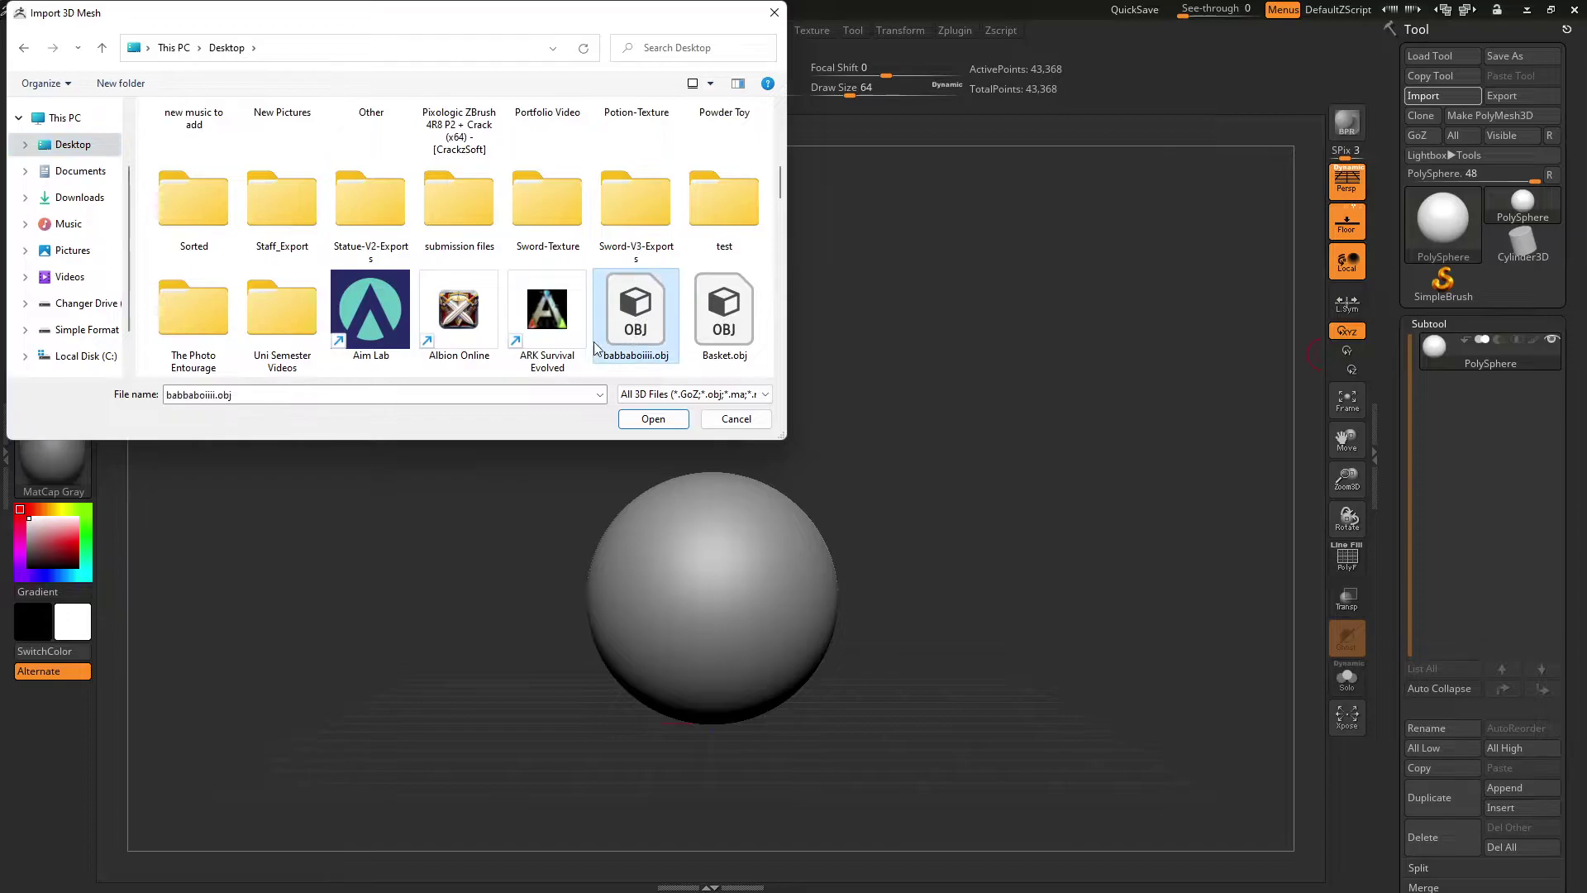
{"action": "left_click", "coordinate": [646, 422]}
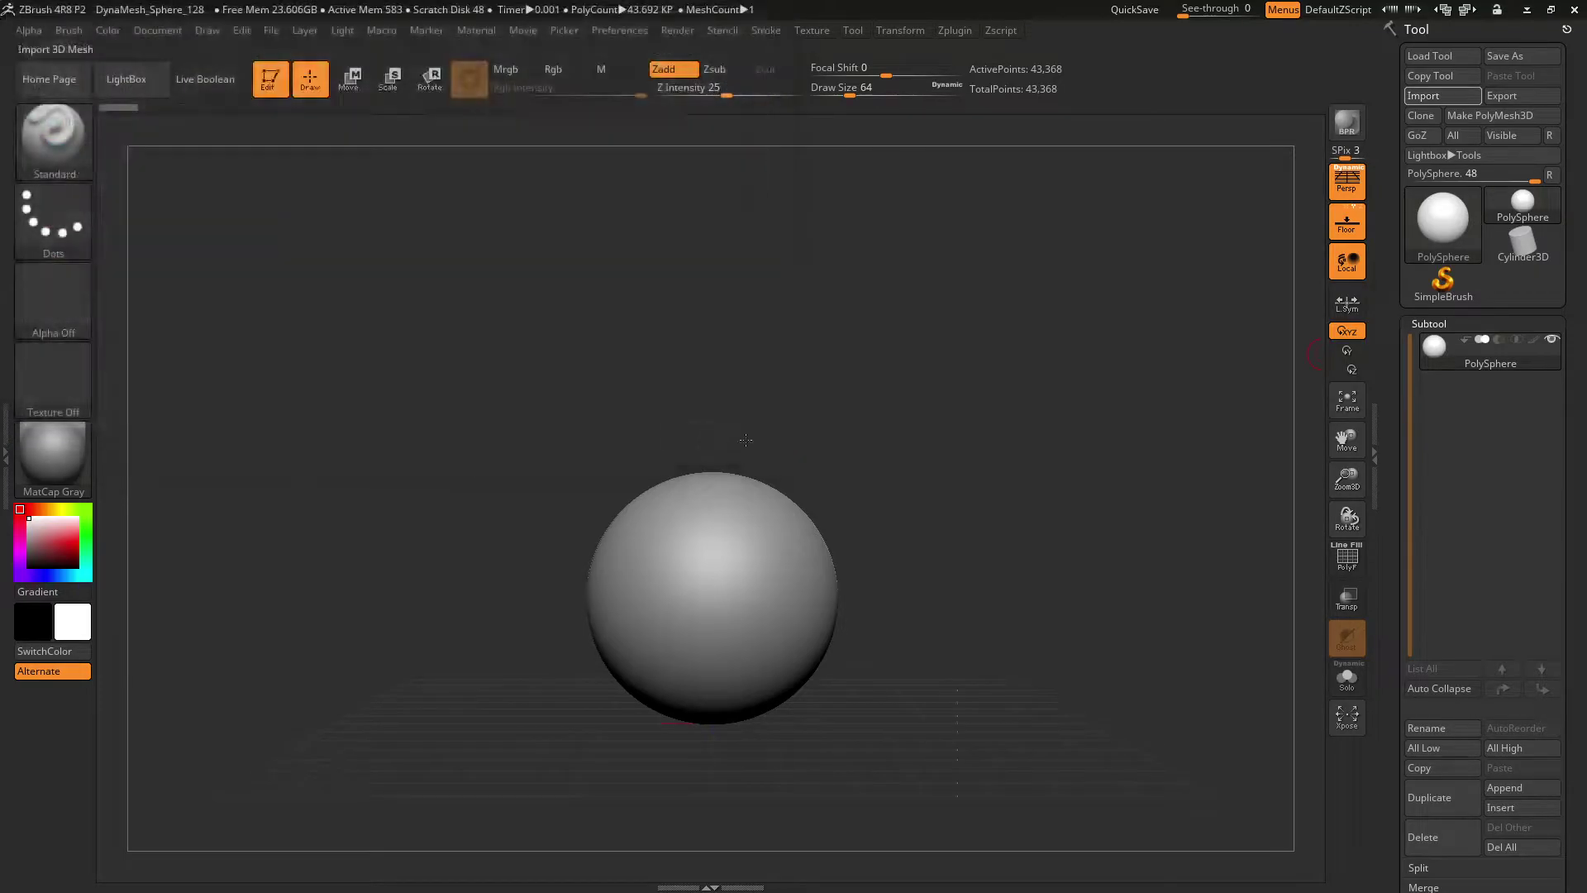
{"action": "mouse_move", "coordinate": [918, 464]}
{"action": "right_mouse_down", "text": "ctrl"}
{"action": "mouse_move", "coordinate": [170, 460]}
{"action": "mouse_move", "coordinate": [662, 463]}
{"action": "right_mouse_up", "text": "ctrl"}
{"action": "right_click_drag", "start_coordinate": [891, 357], "coordinate": [822, 641], "text": "alt"}
{"action": "mouse_move", "coordinate": [786, 389]}
{"action": "right_mouse_down", "text": "alt"}
{"action": "mouse_move", "coordinate": [792, 603]}
{"action": "mouse_move", "coordinate": [850, 631]}
{"action": "right_mouse_up", "text": "alt"}
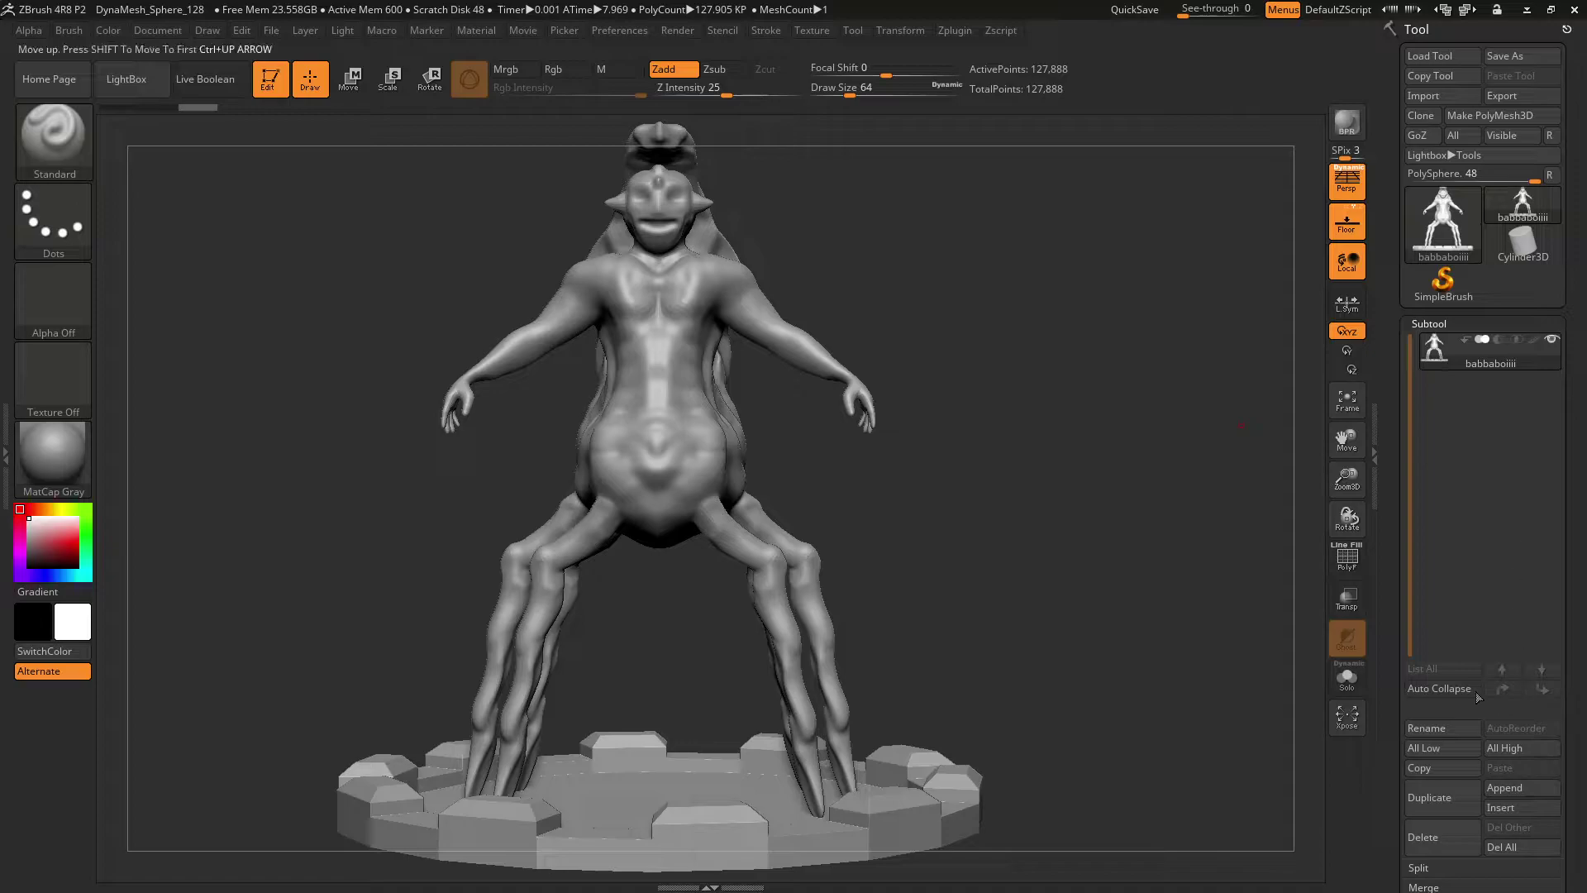
- Append a Sphere3D as a new subtool to the character model and make it the active subtool
{"action": "left_click", "coordinate": [1518, 790]}
{"action": "right_click_drag", "start_coordinate": [1134, 595], "coordinate": [1004, 639], "text": "ctrl"}
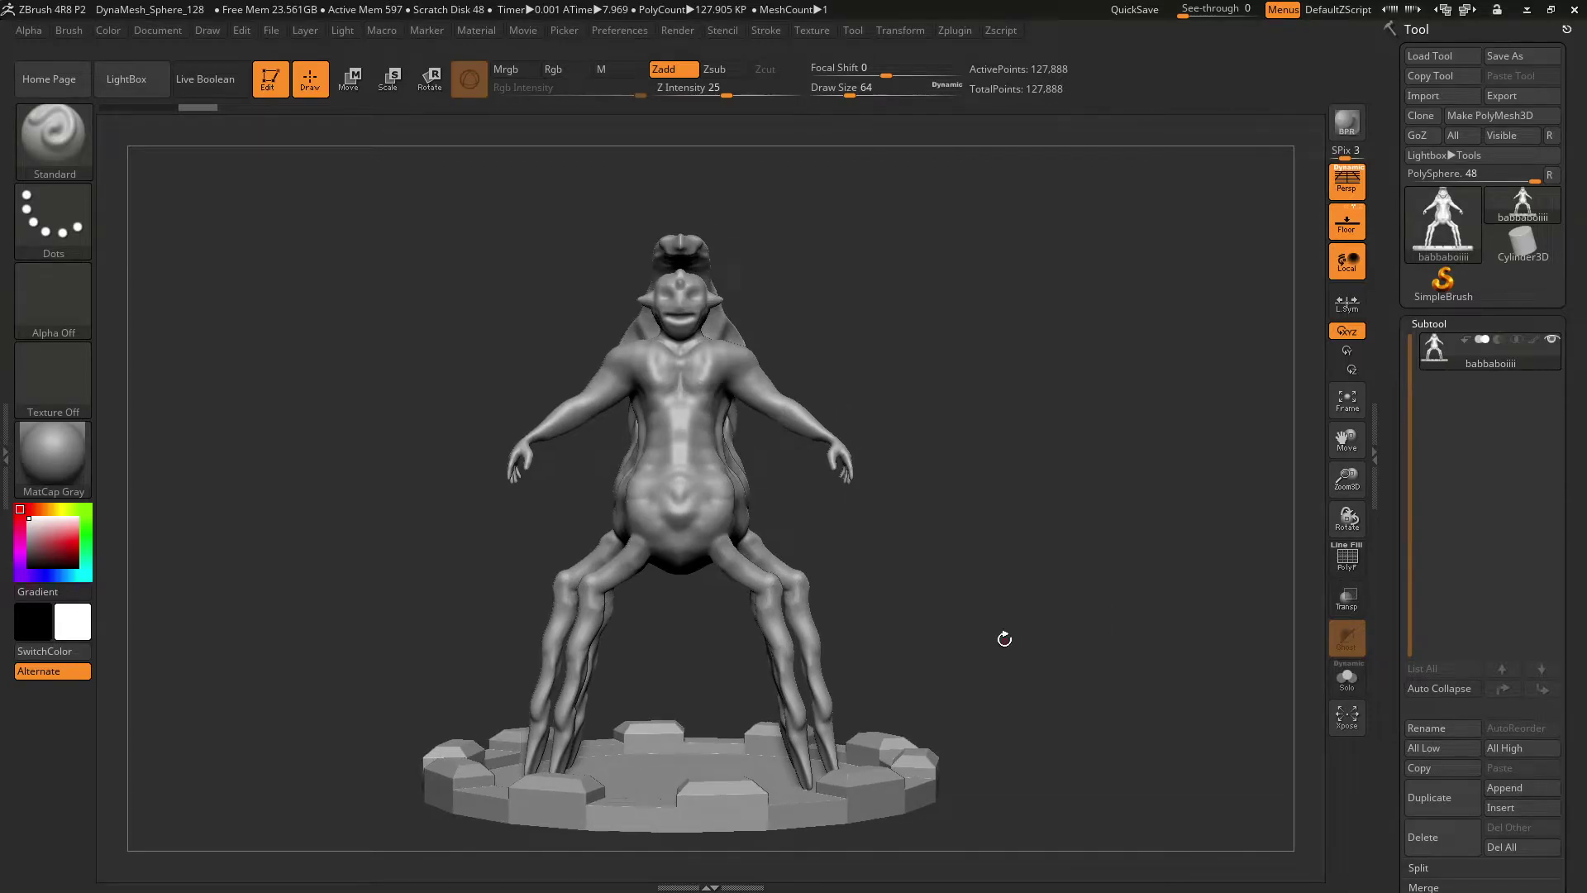
{"action": "left_click", "coordinate": [1506, 788]}
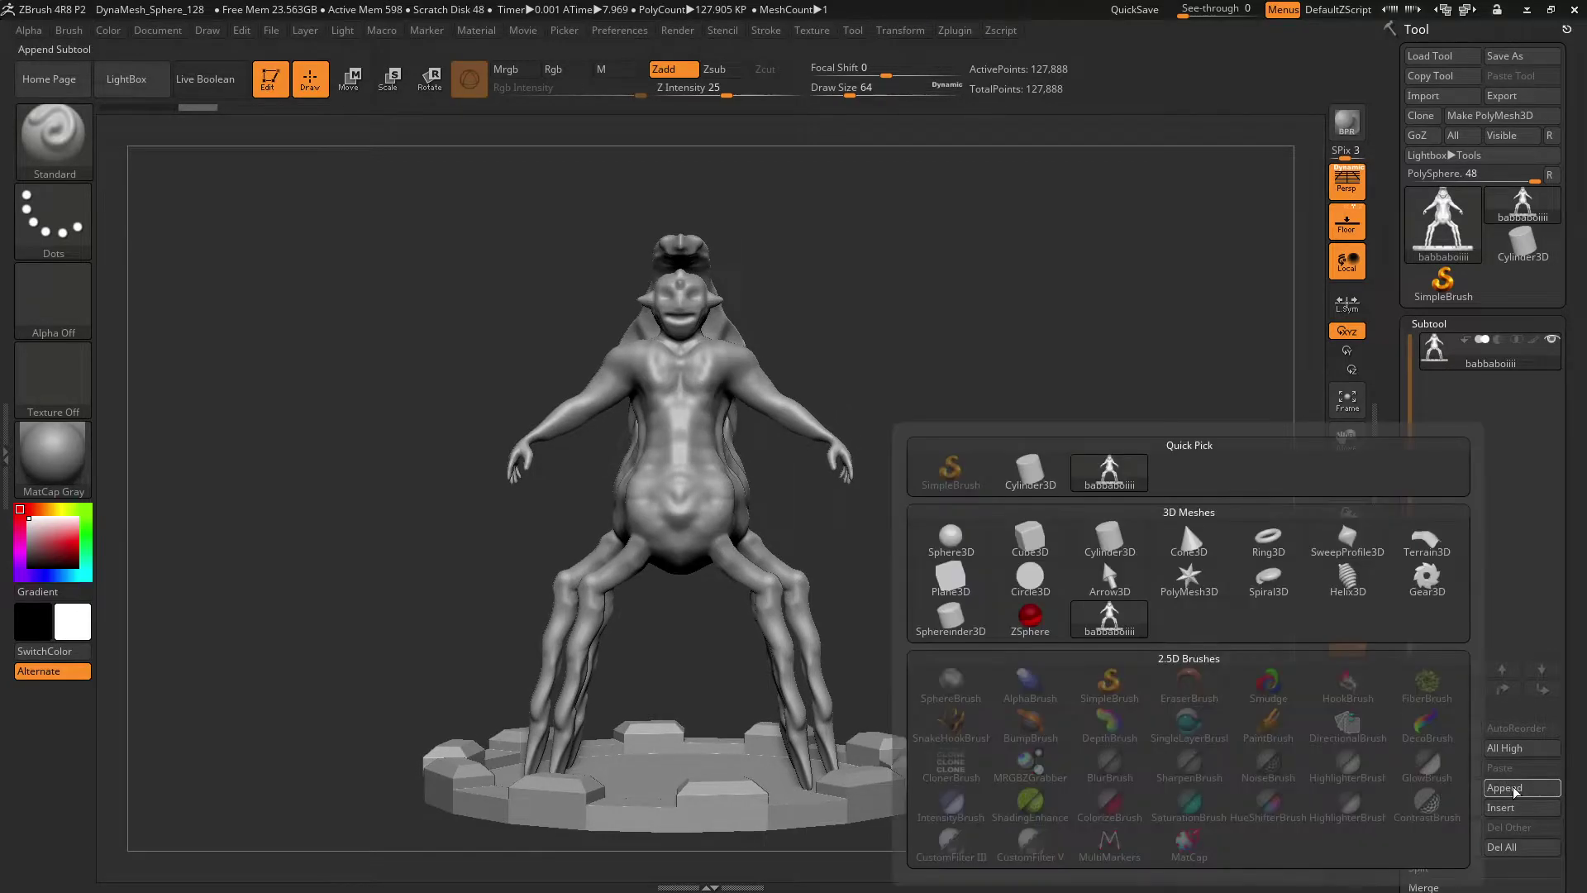
{"action": "left_click", "coordinate": [950, 539]}
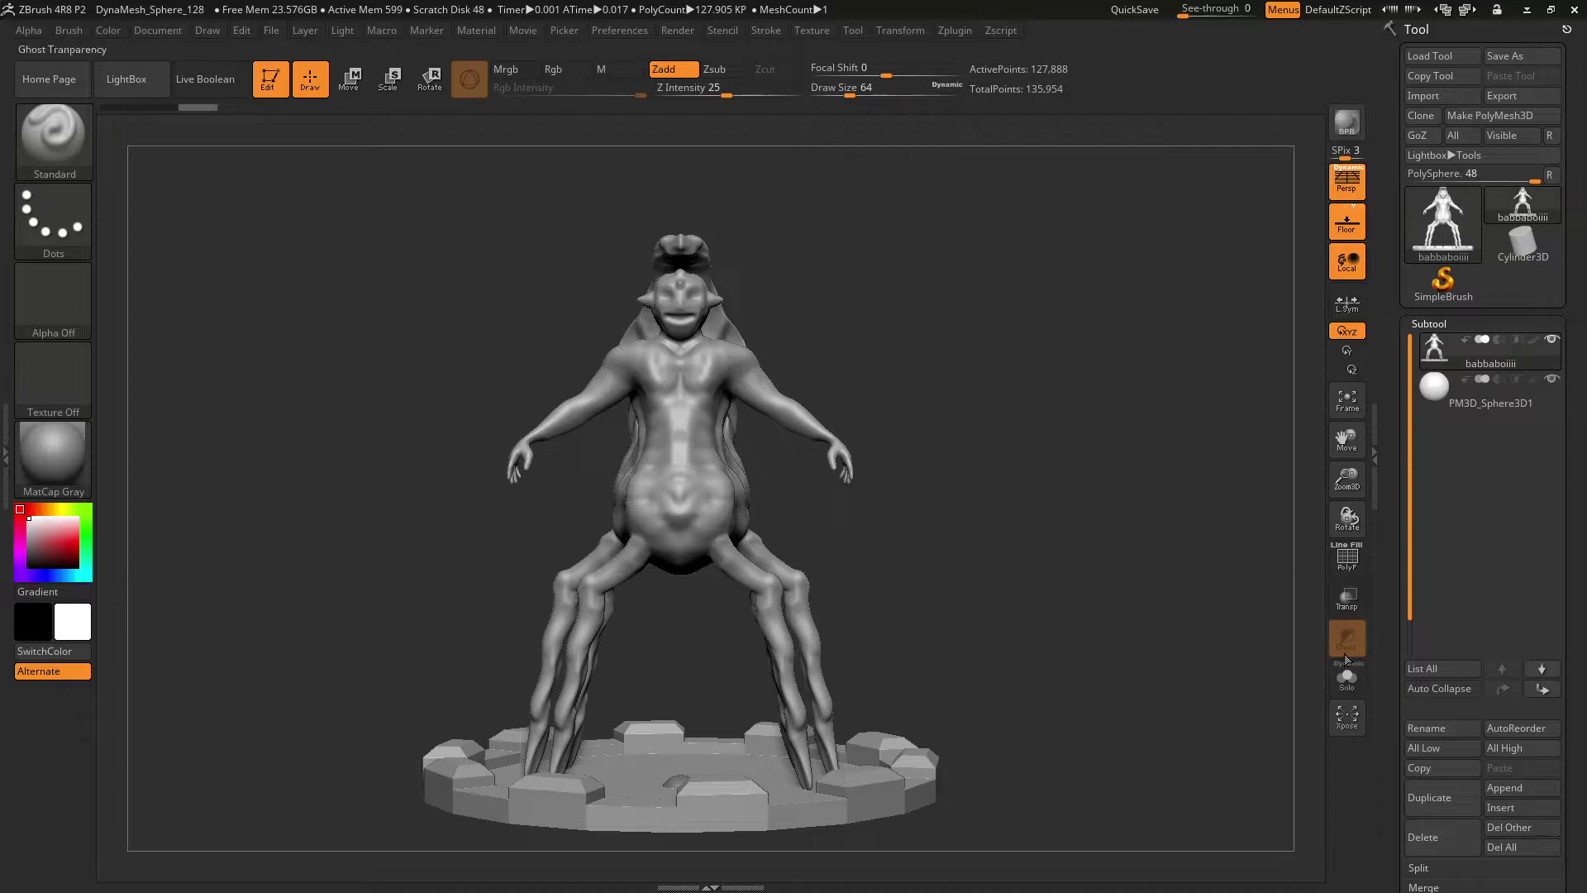
{"action": "left_click", "coordinate": [1475, 393]}
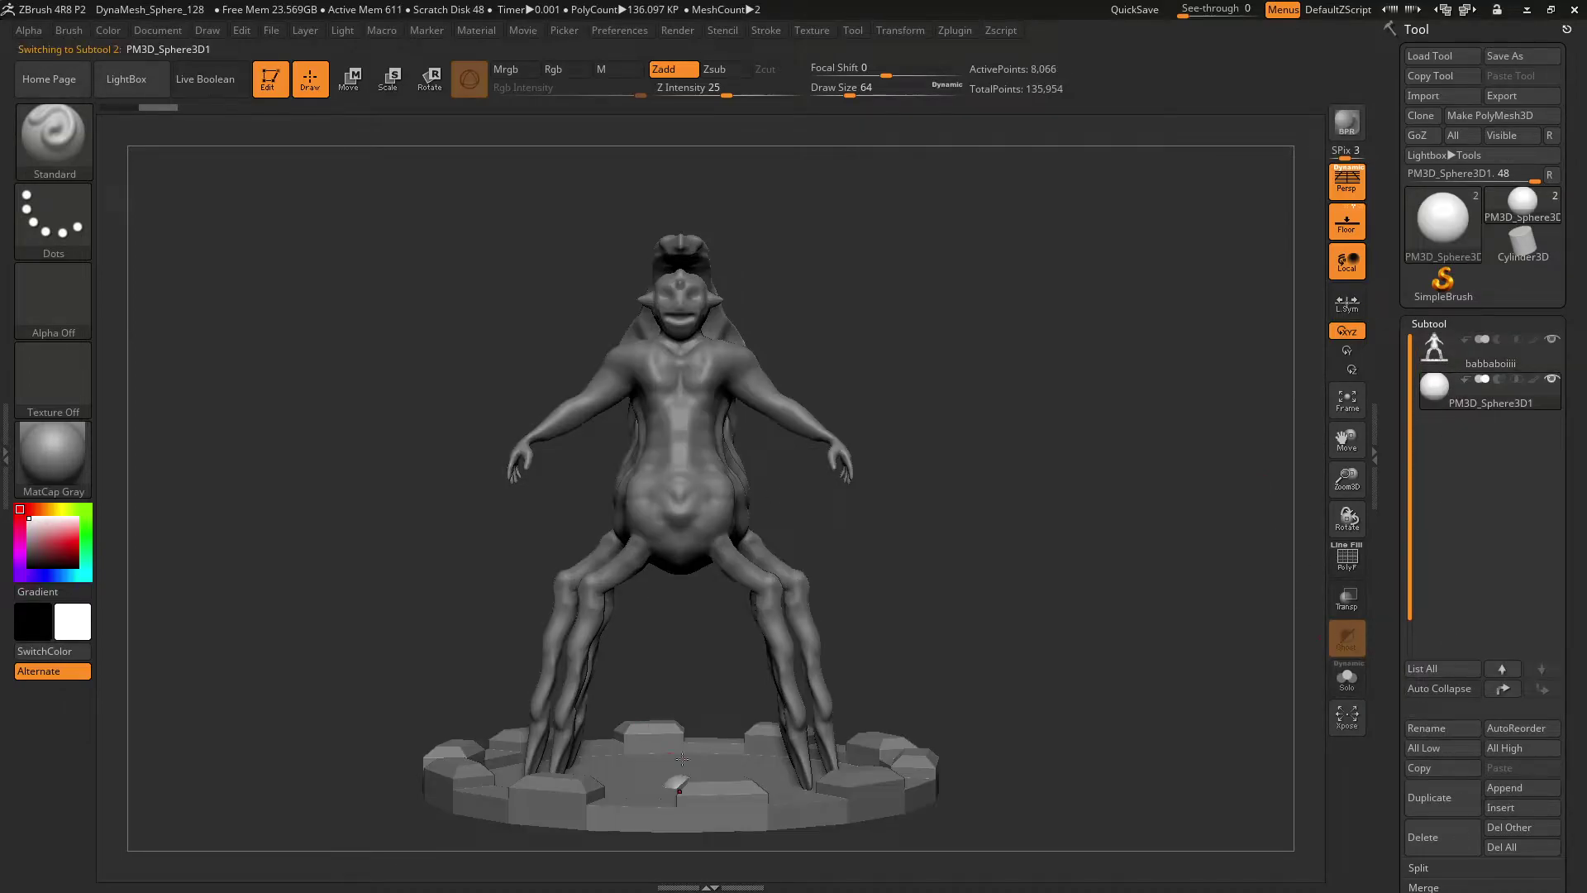
- Move the sphere subtool up out of the base and sideways to sit beside the character's outstretched hand
{"action": "key", "text": "w"}
{"action": "left_click_drag", "start_coordinate": [680, 695], "coordinate": [680, 342]}
{"action": "left_click_drag", "start_coordinate": [555, 434], "coordinate": [871, 440]}
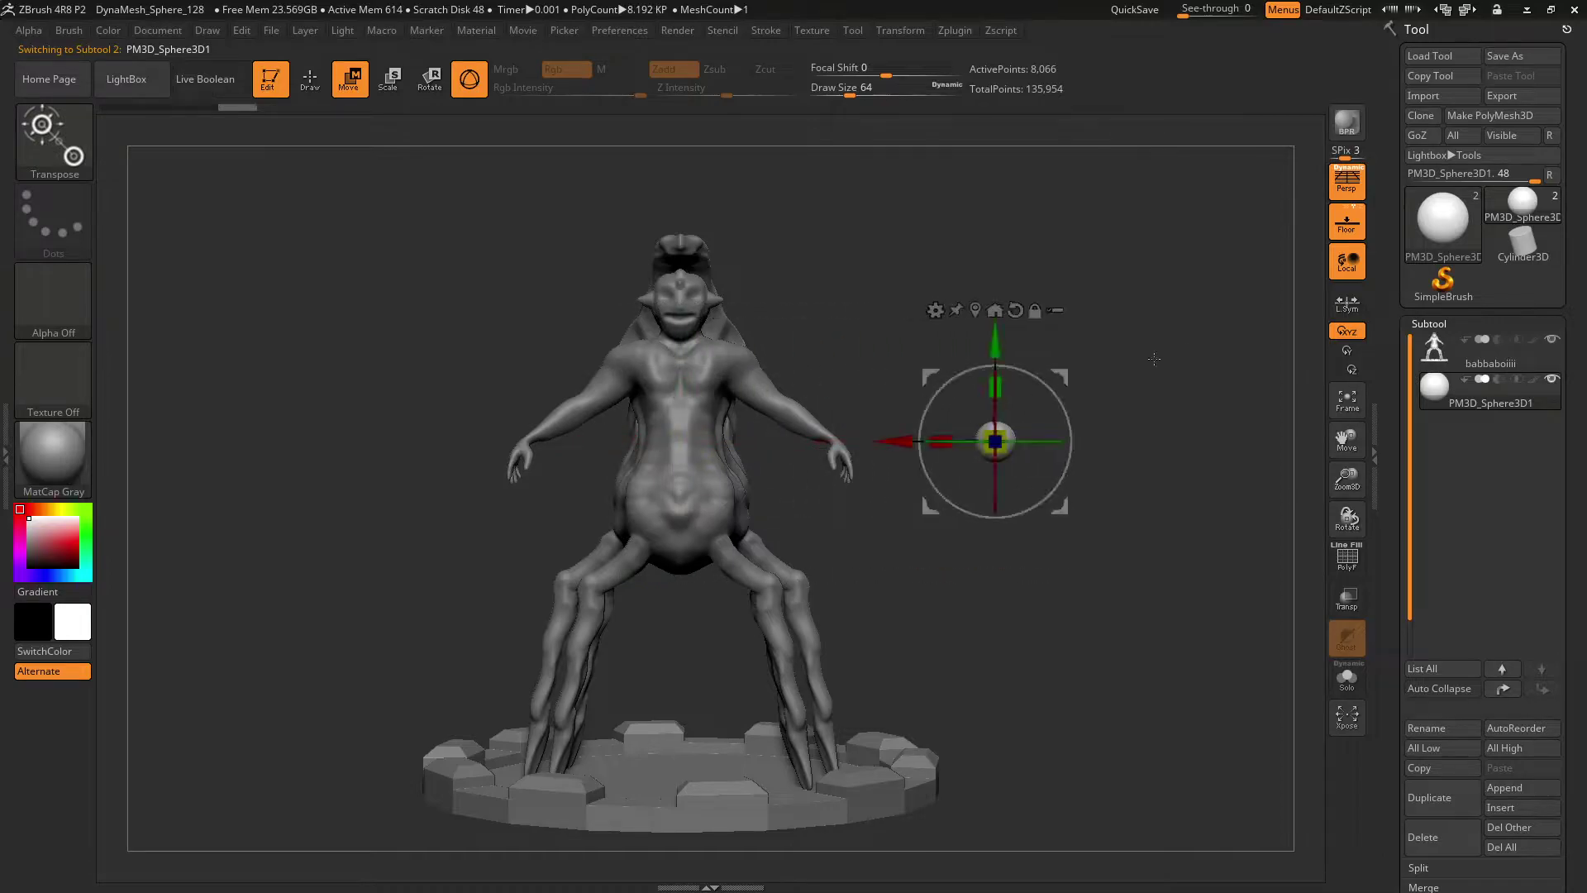
- Import Bridge.obj from the Desktop in place of the sphere, splitting its nonstandard polygons into quads and triangles
{"action": "mouse_move", "coordinate": [1494, 404]}
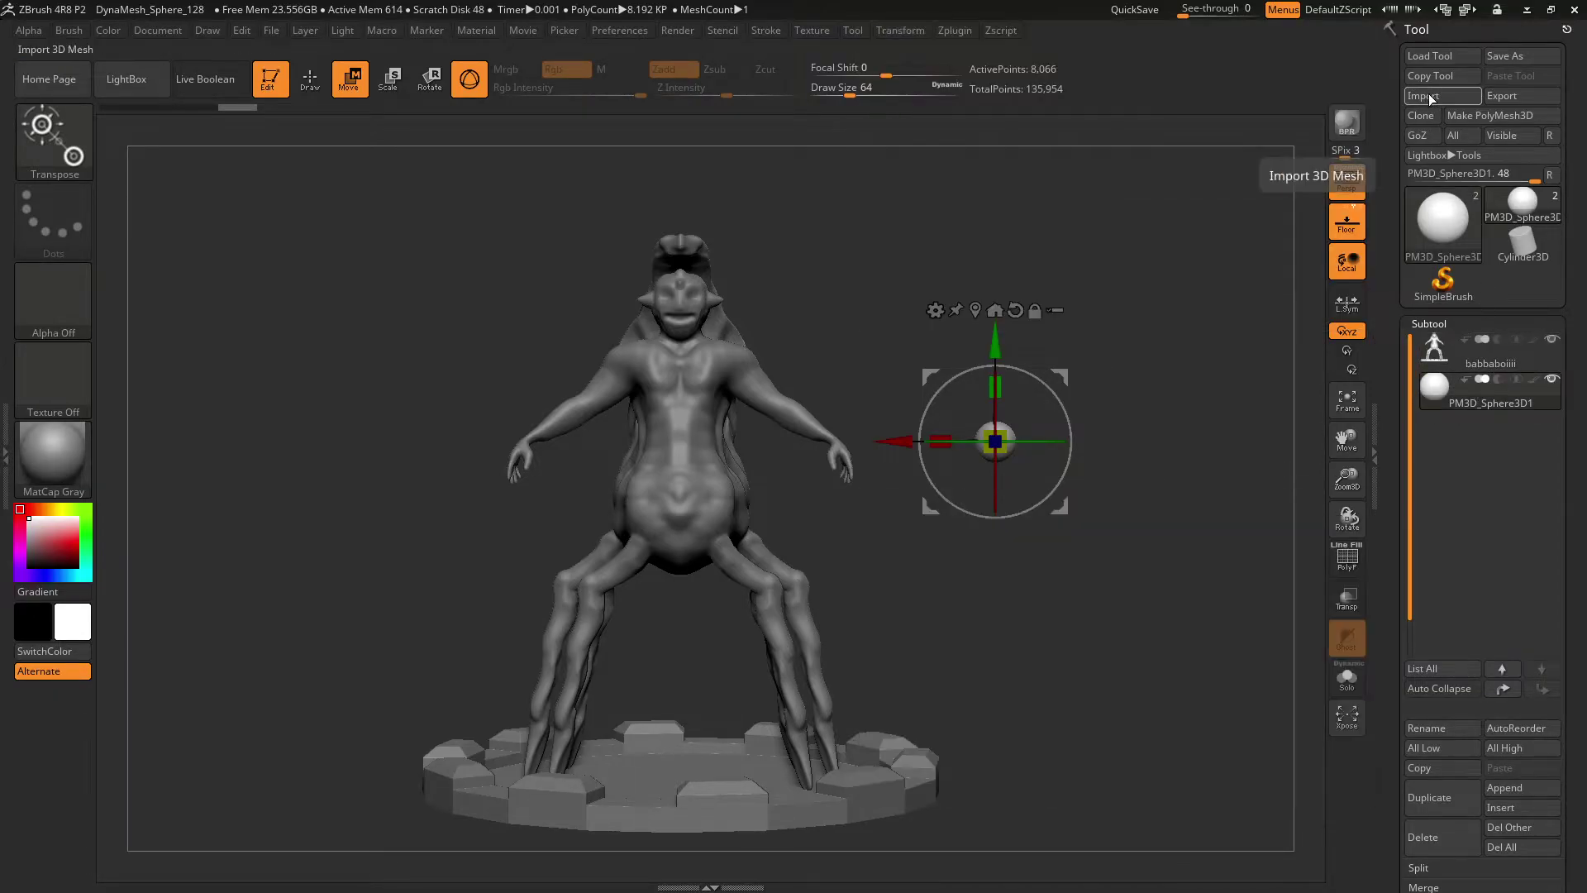
{"action": "left_click", "coordinate": [1434, 97]}
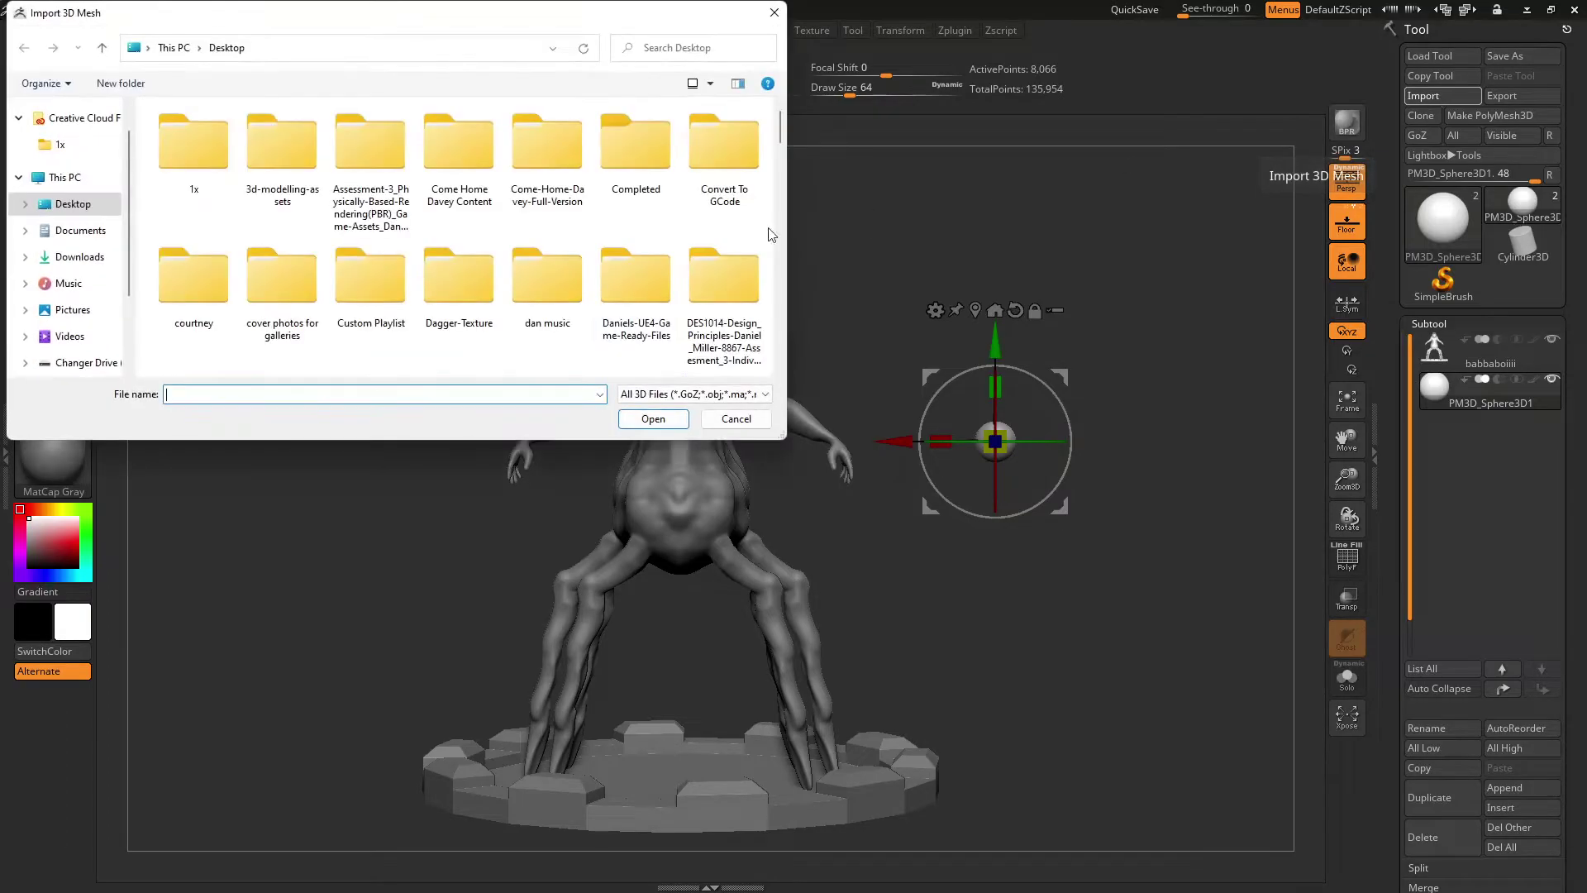
{"action": "scroll", "coordinate": [552, 224], "scroll_direction": "down", "scroll_amount": 10}
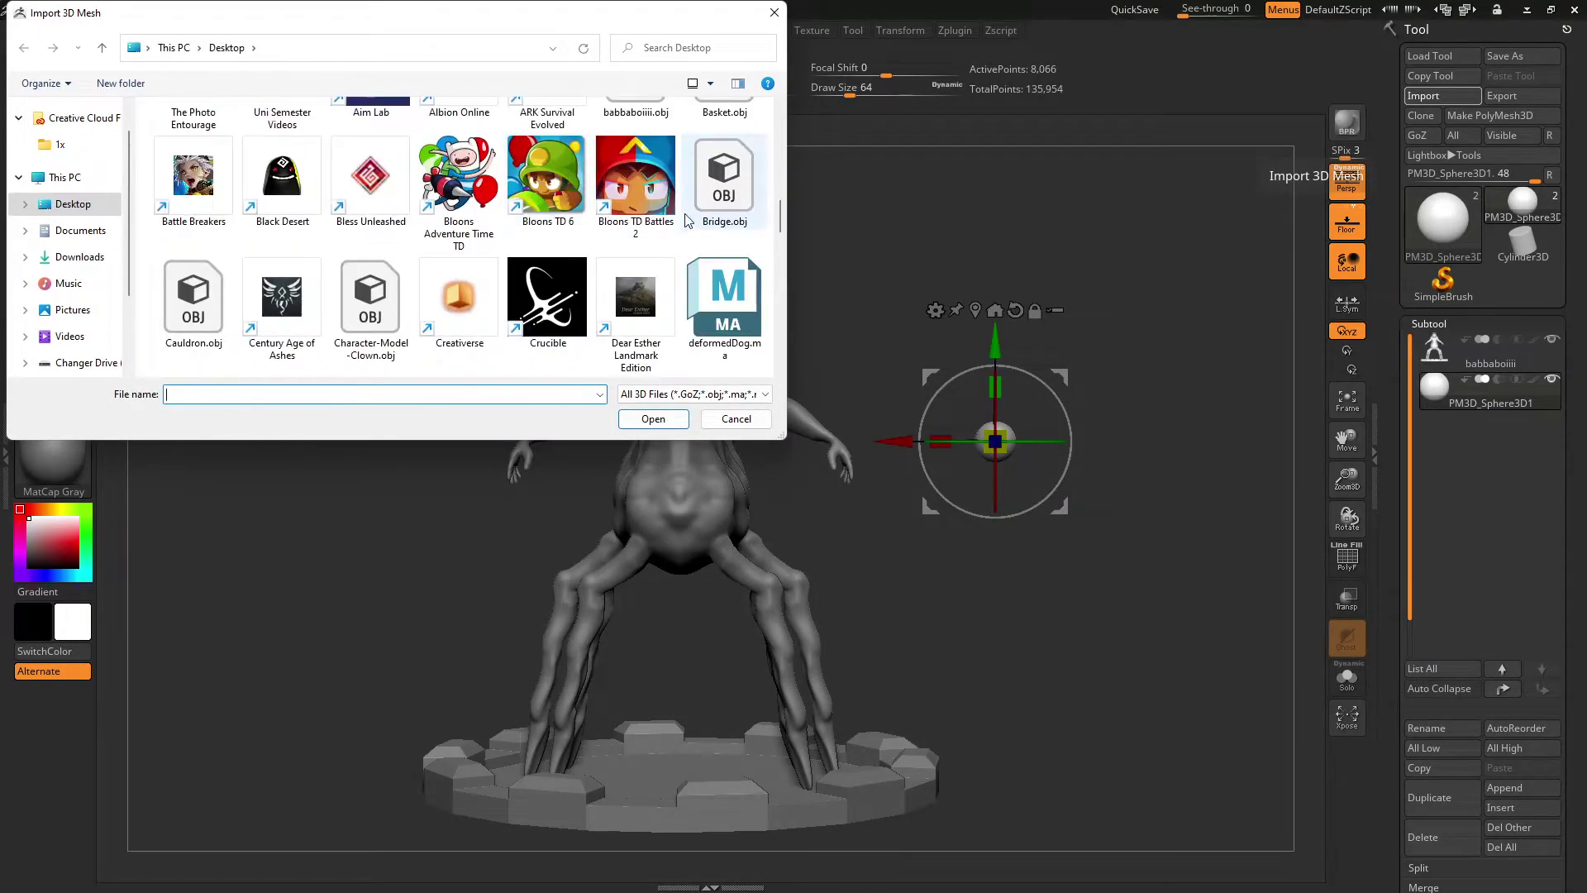
{"action": "double_click", "coordinate": [724, 204]}
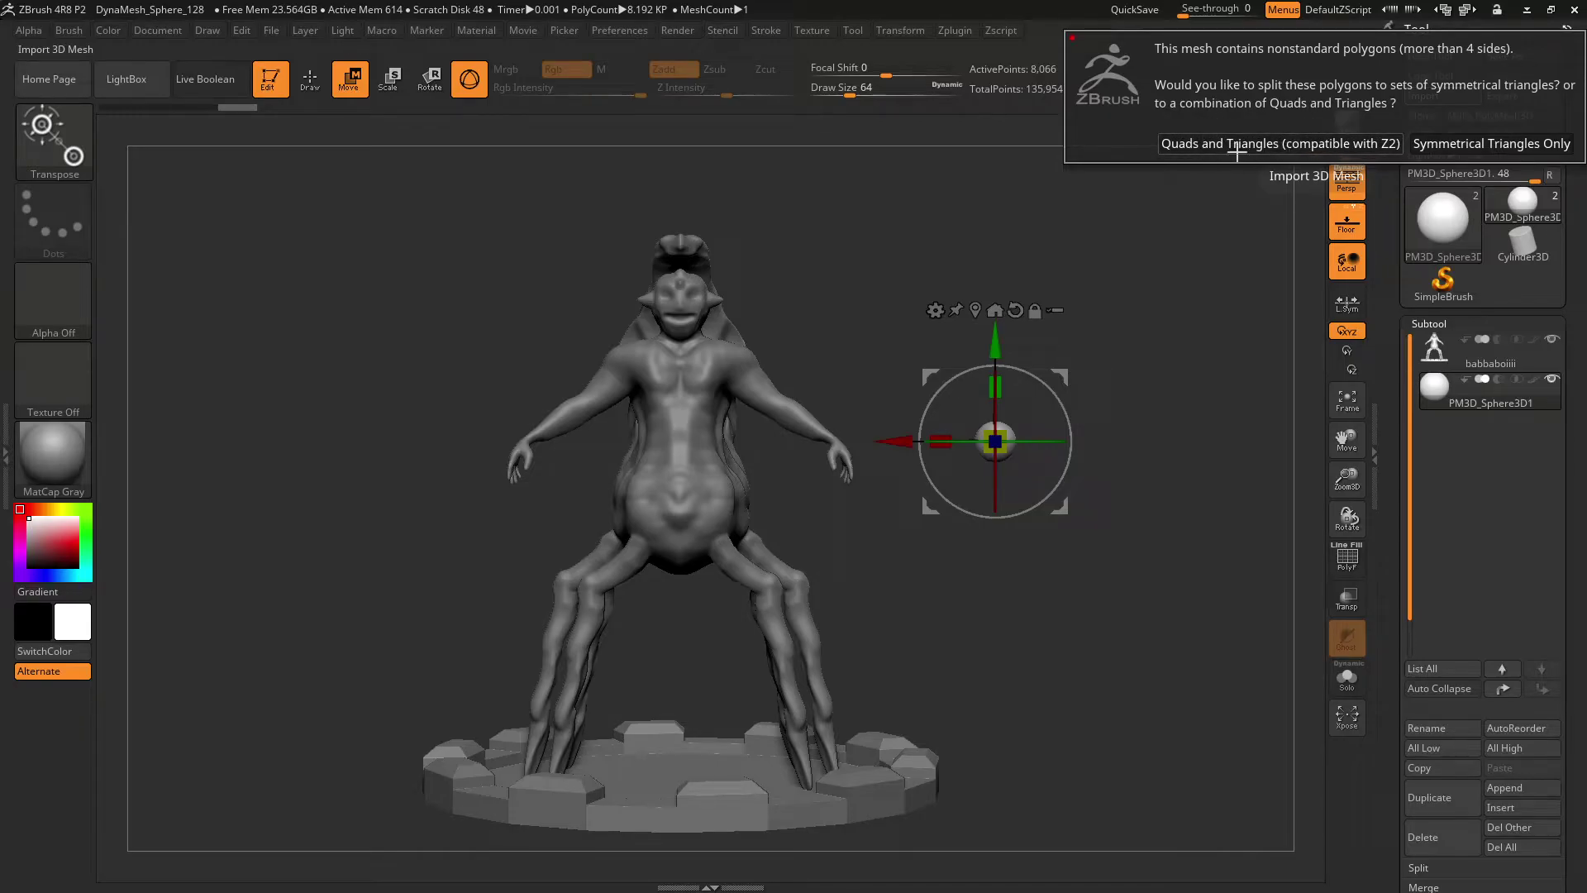
{"action": "left_click", "coordinate": [1237, 145]}
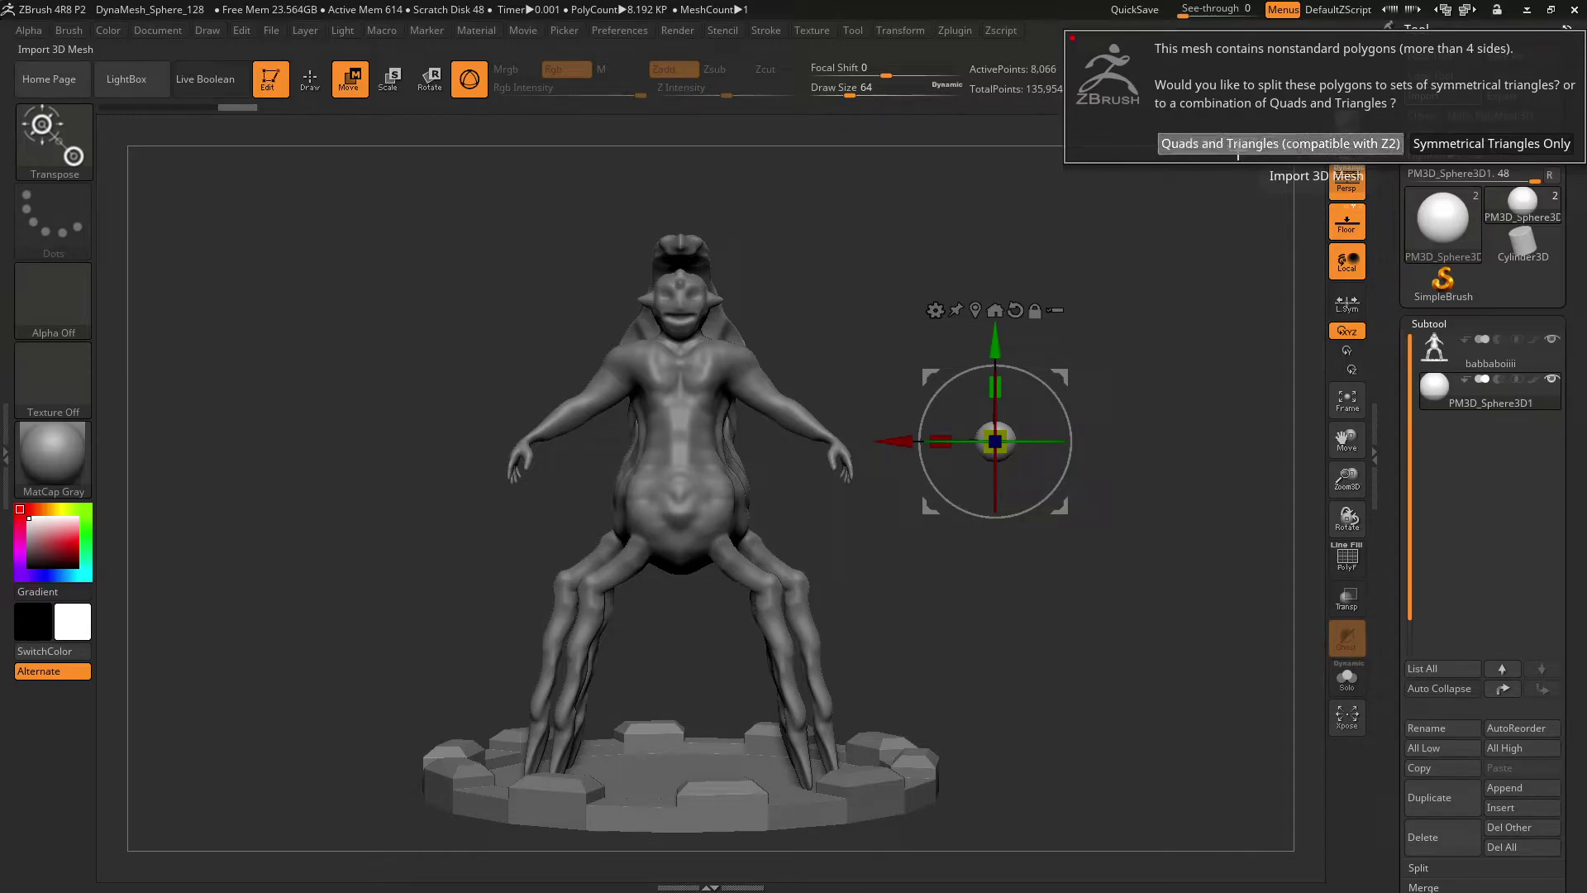
- Move the bridge back along its Z axis so that its planks lie beneath the character
{"action": "right_click_drag", "start_coordinate": [1029, 526], "coordinate": [999, 592], "text": "ctrl"}
{"action": "right_click_drag", "start_coordinate": [1164, 308], "coordinate": [1128, 432]}
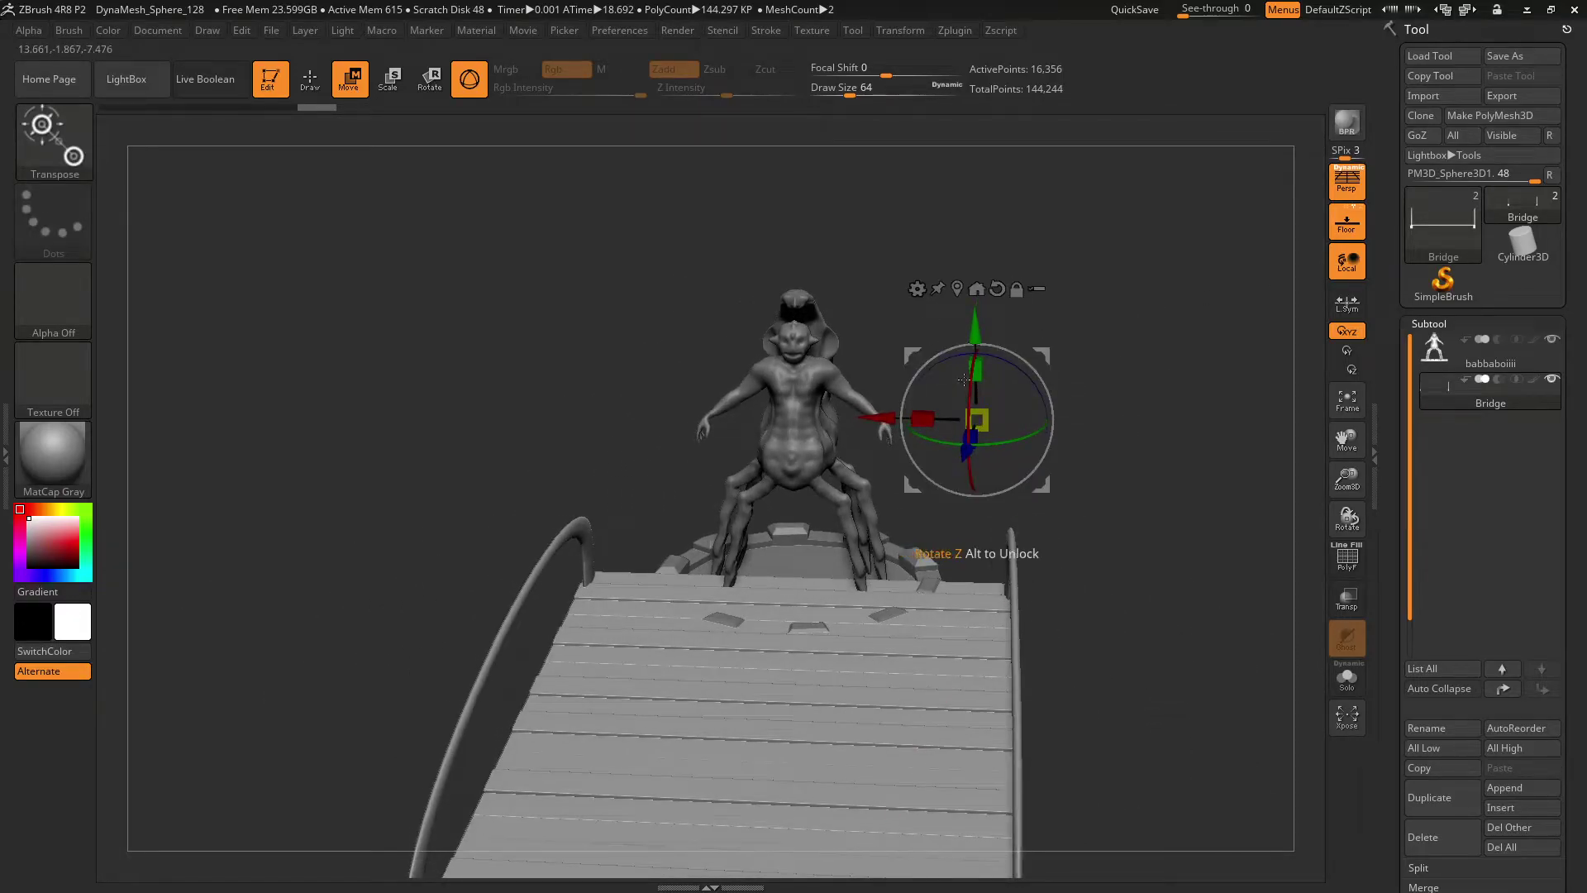
{"action": "left_click_drag", "start_coordinate": [967, 452], "coordinate": [968, 353]}
{"action": "right_click_drag", "start_coordinate": [1149, 670], "coordinate": [1128, 392]}
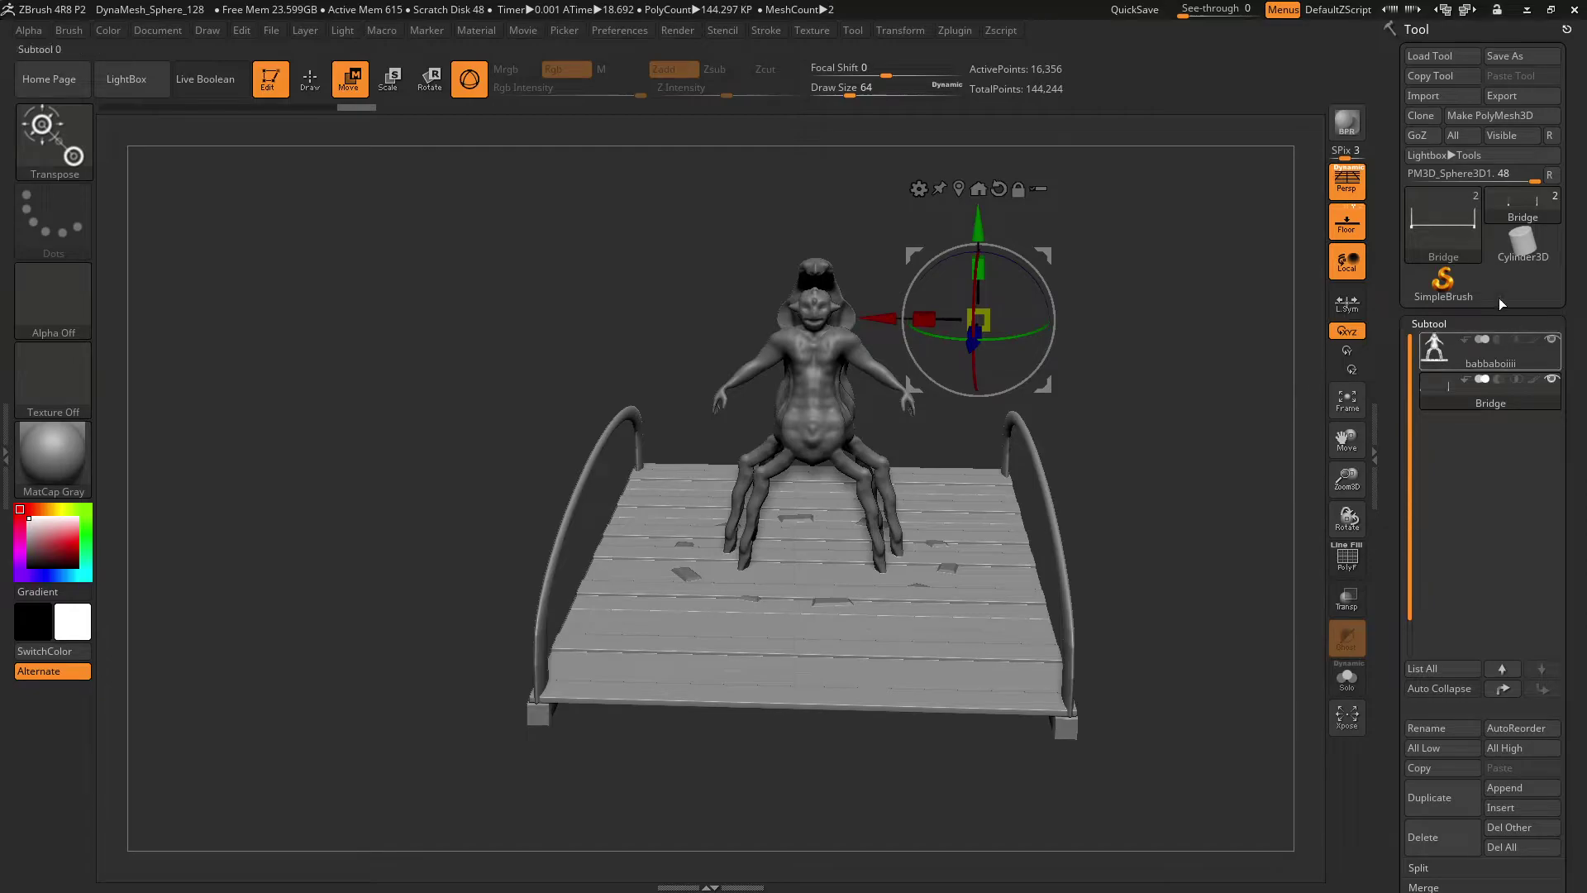
- Append a Sphere3D as a third subtool alongside the bridge and make it the active subtool
{"action": "left_click", "coordinate": [1480, 394]}
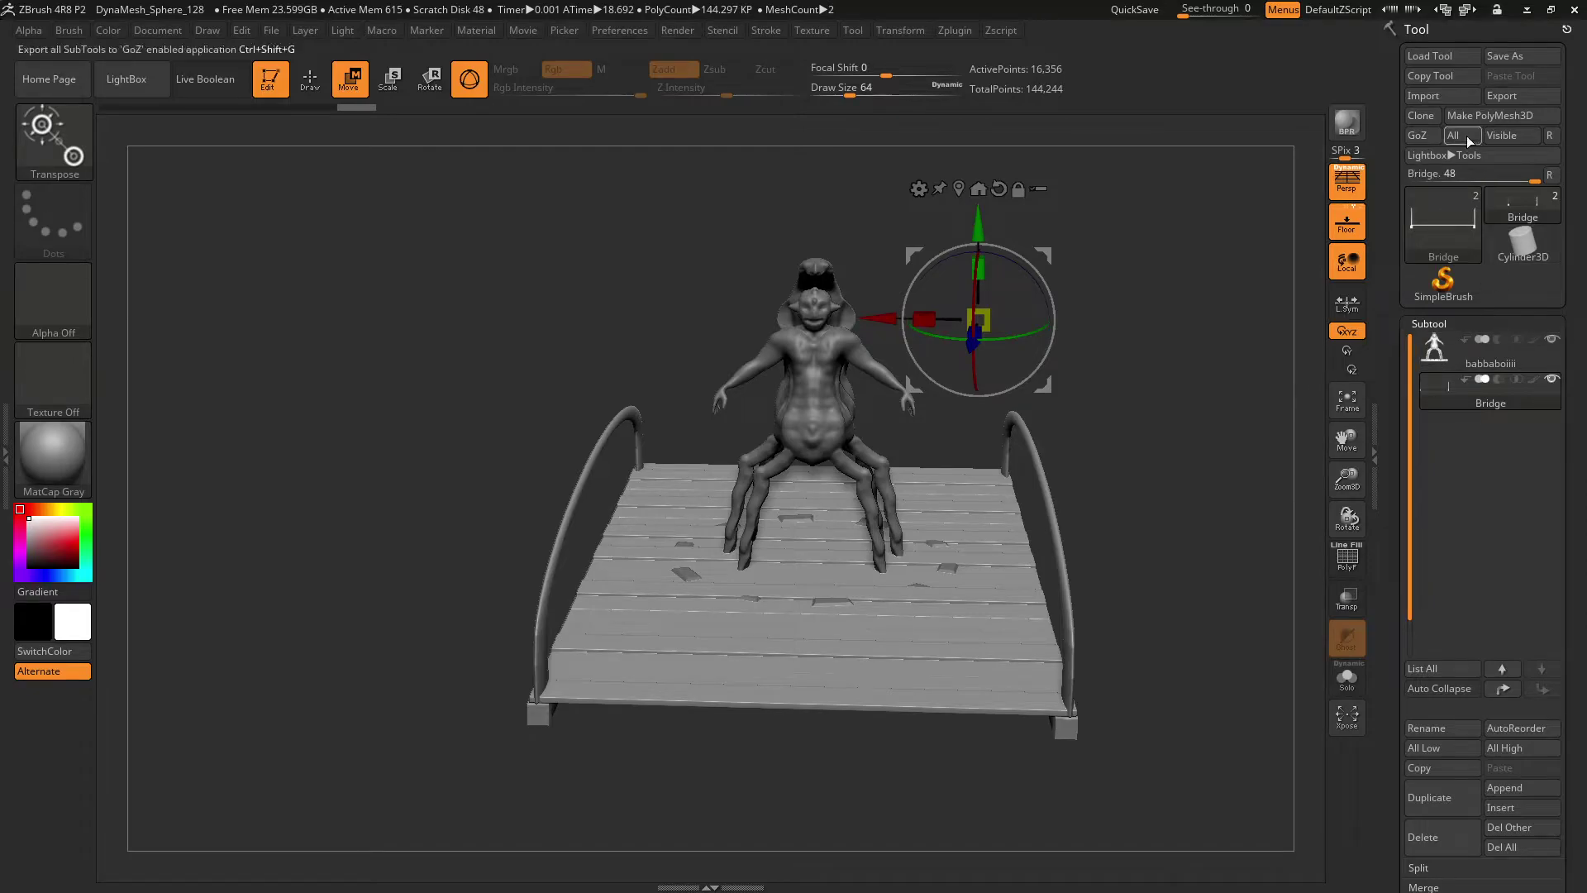
{"action": "left_click", "coordinate": [1518, 787]}
{"action": "left_click", "coordinate": [957, 543]}
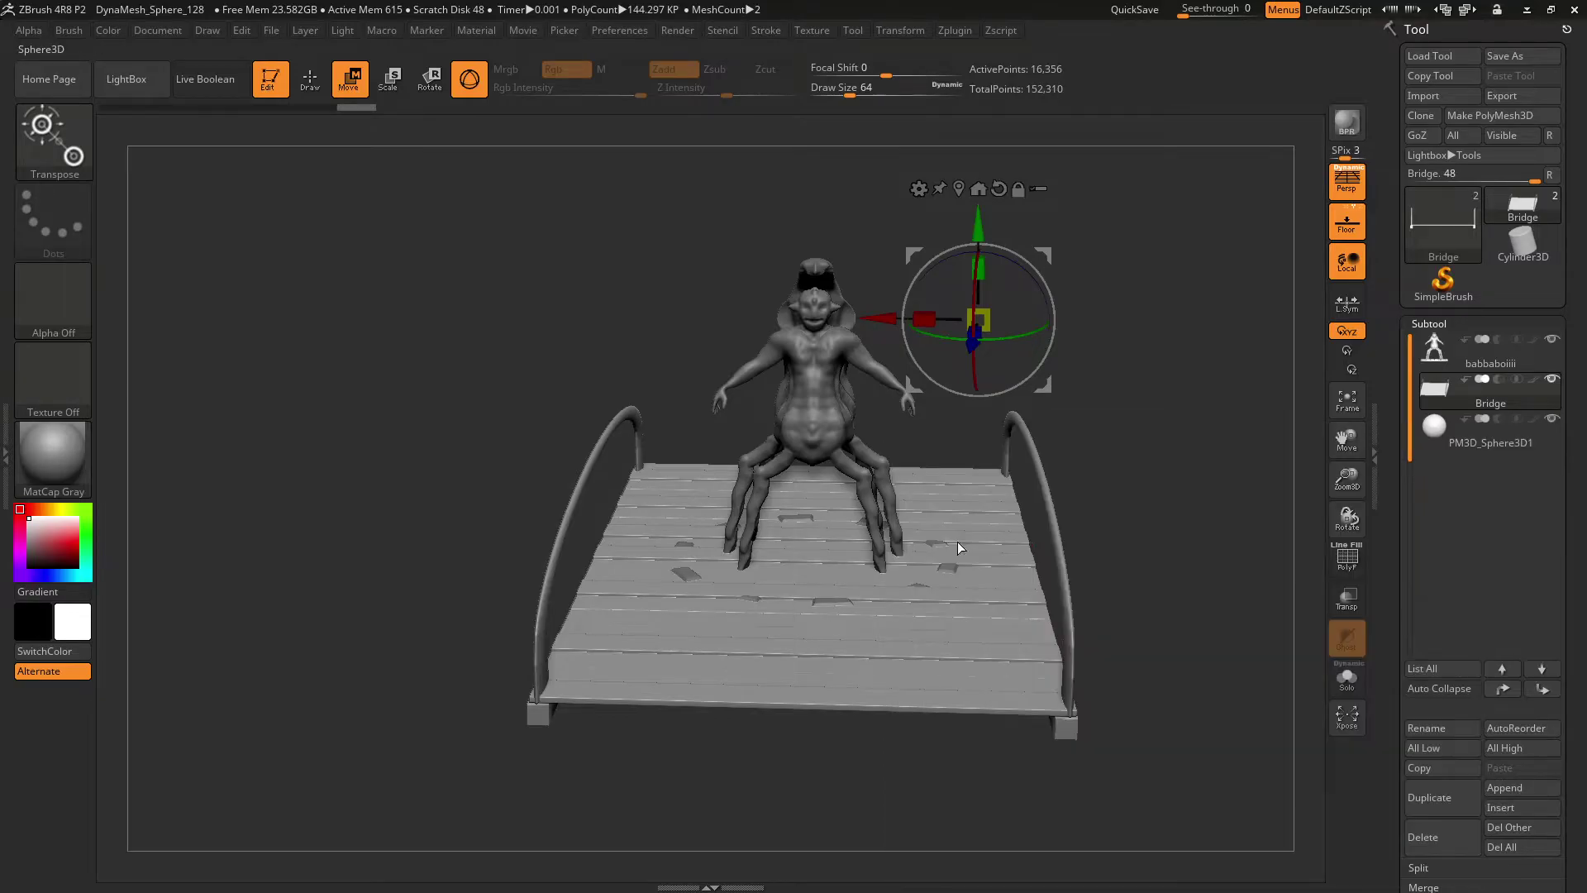
{"action": "left_click", "coordinate": [1477, 430]}
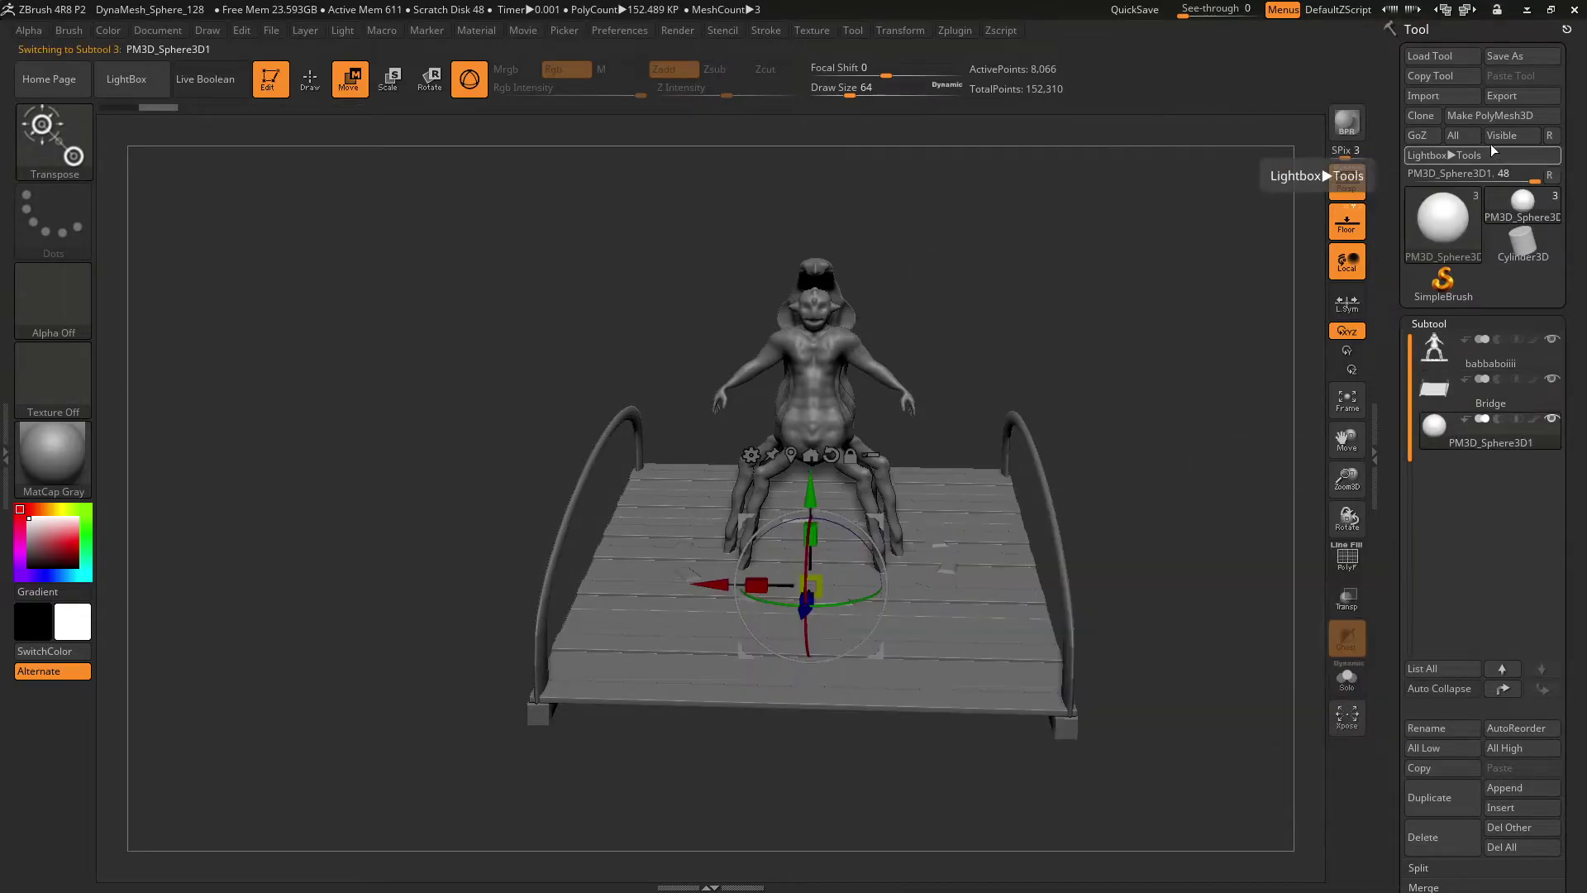
- Import Basket.obj from the Desktop in place of the new sphere, splitting its polygons into quads and triangles
{"action": "left_click", "coordinate": [1437, 95]}
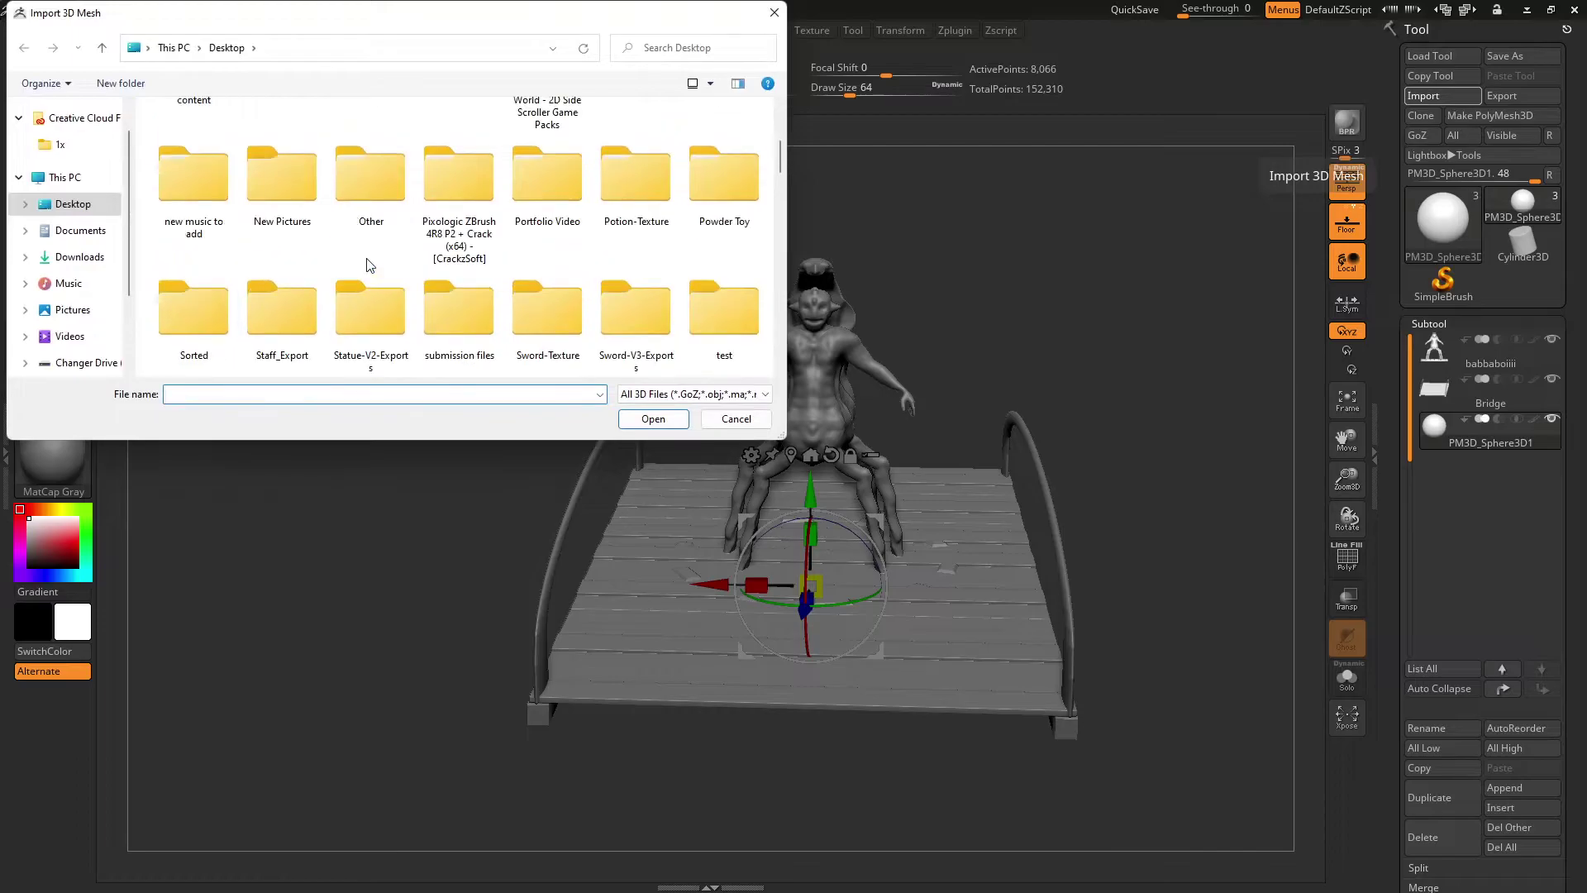
{"action": "scroll", "coordinate": [370, 265], "scroll_direction": "down", "scroll_amount": 2}
{"action": "scroll", "coordinate": [447, 364], "scroll_direction": "down", "scroll_amount": 1}
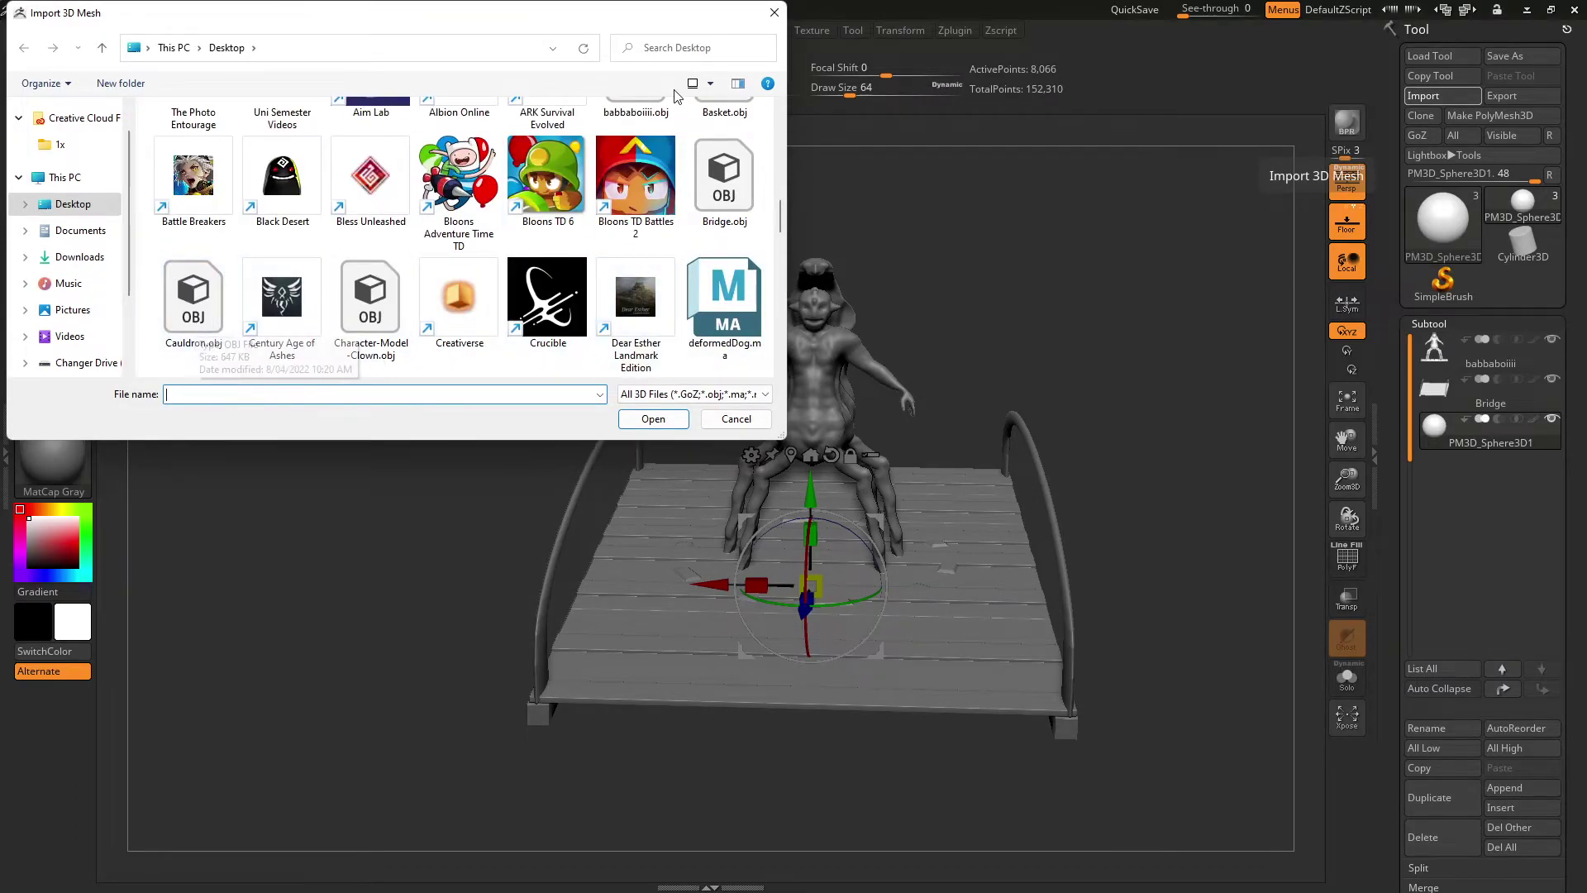
{"action": "double_click", "coordinate": [719, 117]}
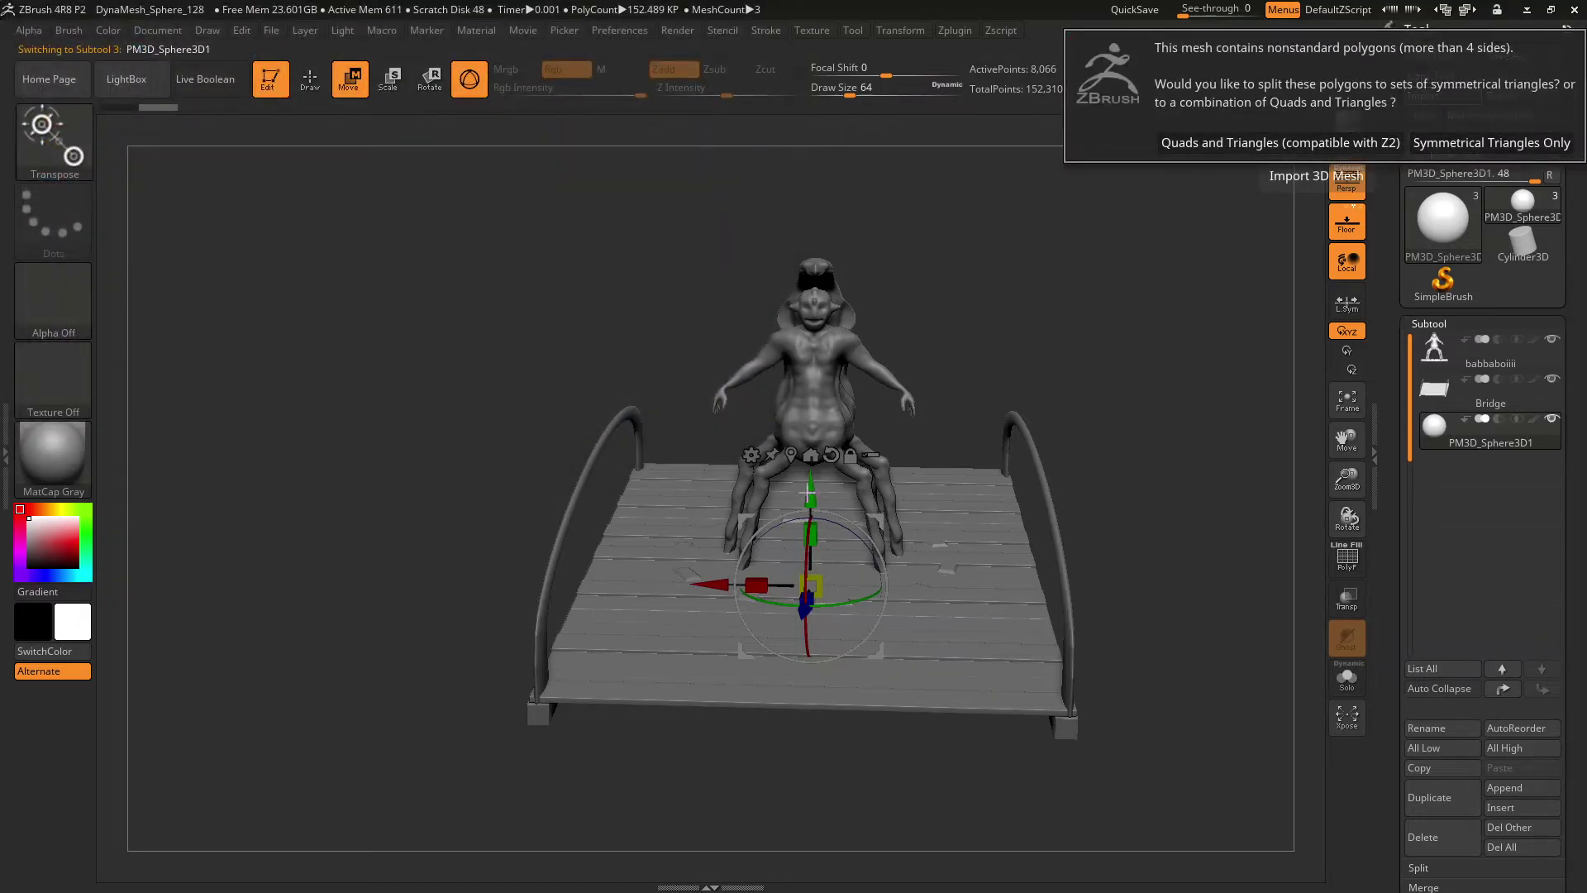
{"action": "left_click", "coordinate": [1222, 146]}
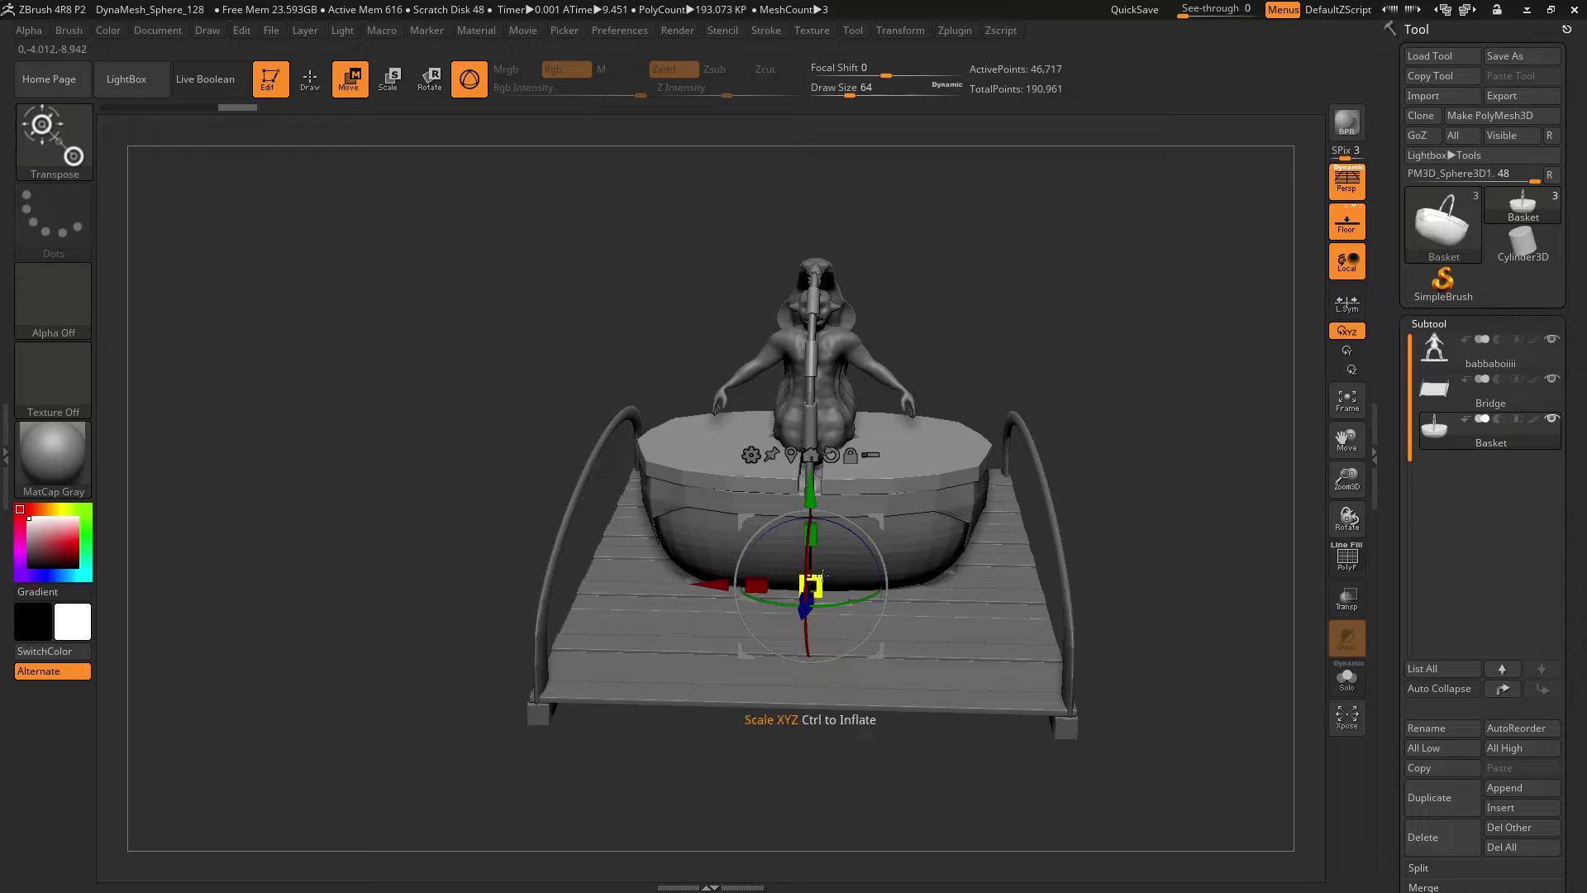
- Scale the basket down uniformly and move it onto the front of the bridge before the character
{"action": "left_click_drag", "start_coordinate": [822, 577], "coordinate": [805, 529]}
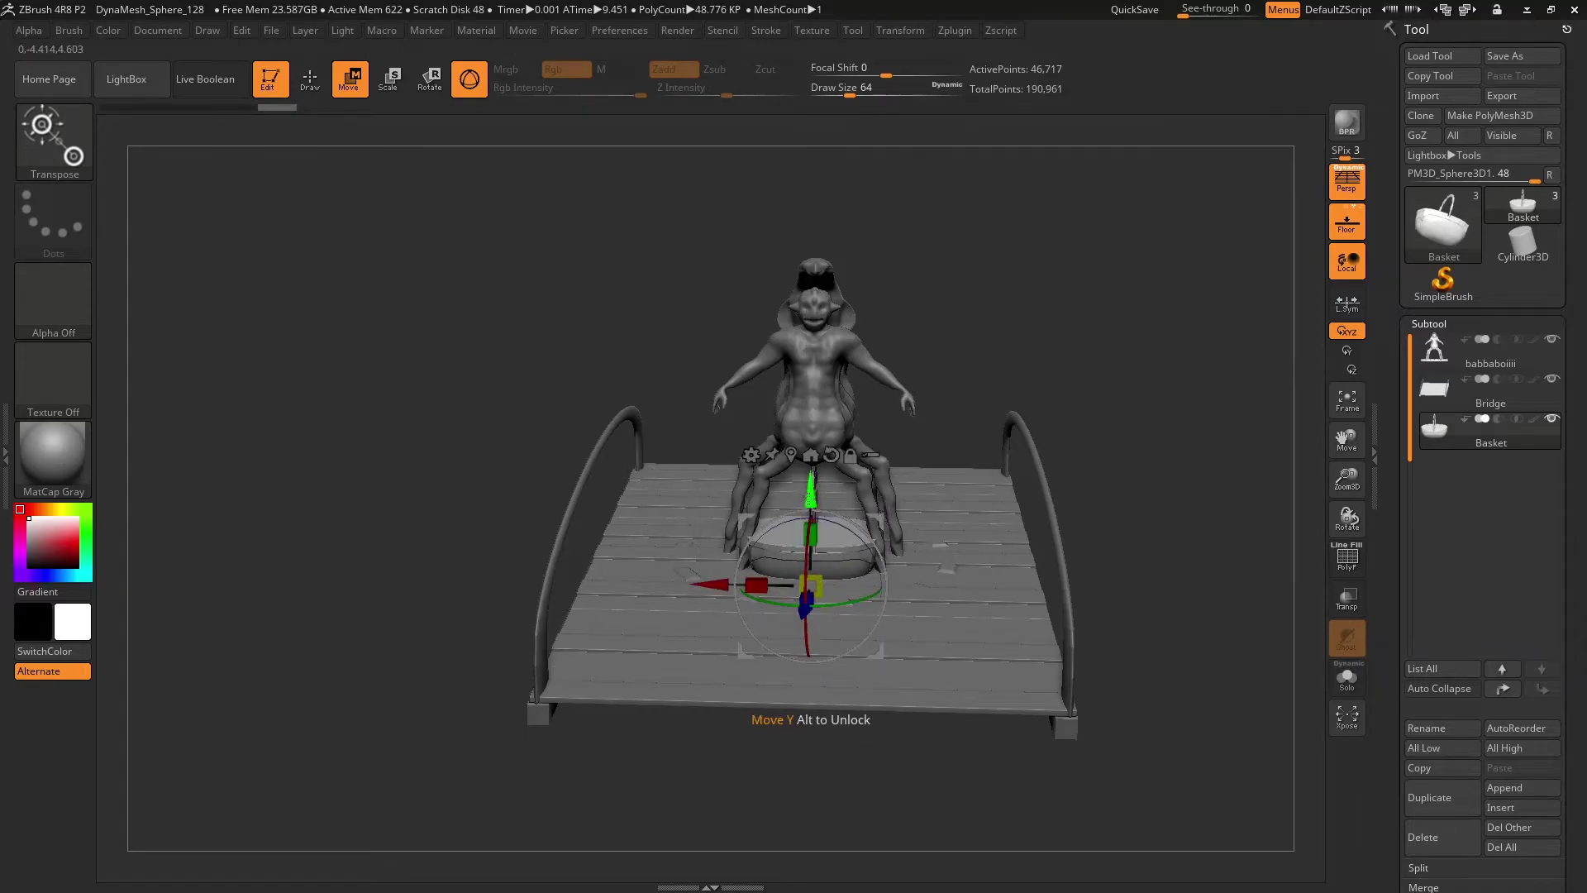
{"action": "left_click_drag", "start_coordinate": [810, 499], "coordinate": [809, 449]}
{"action": "left_click_drag", "start_coordinate": [803, 559], "coordinate": [789, 662]}
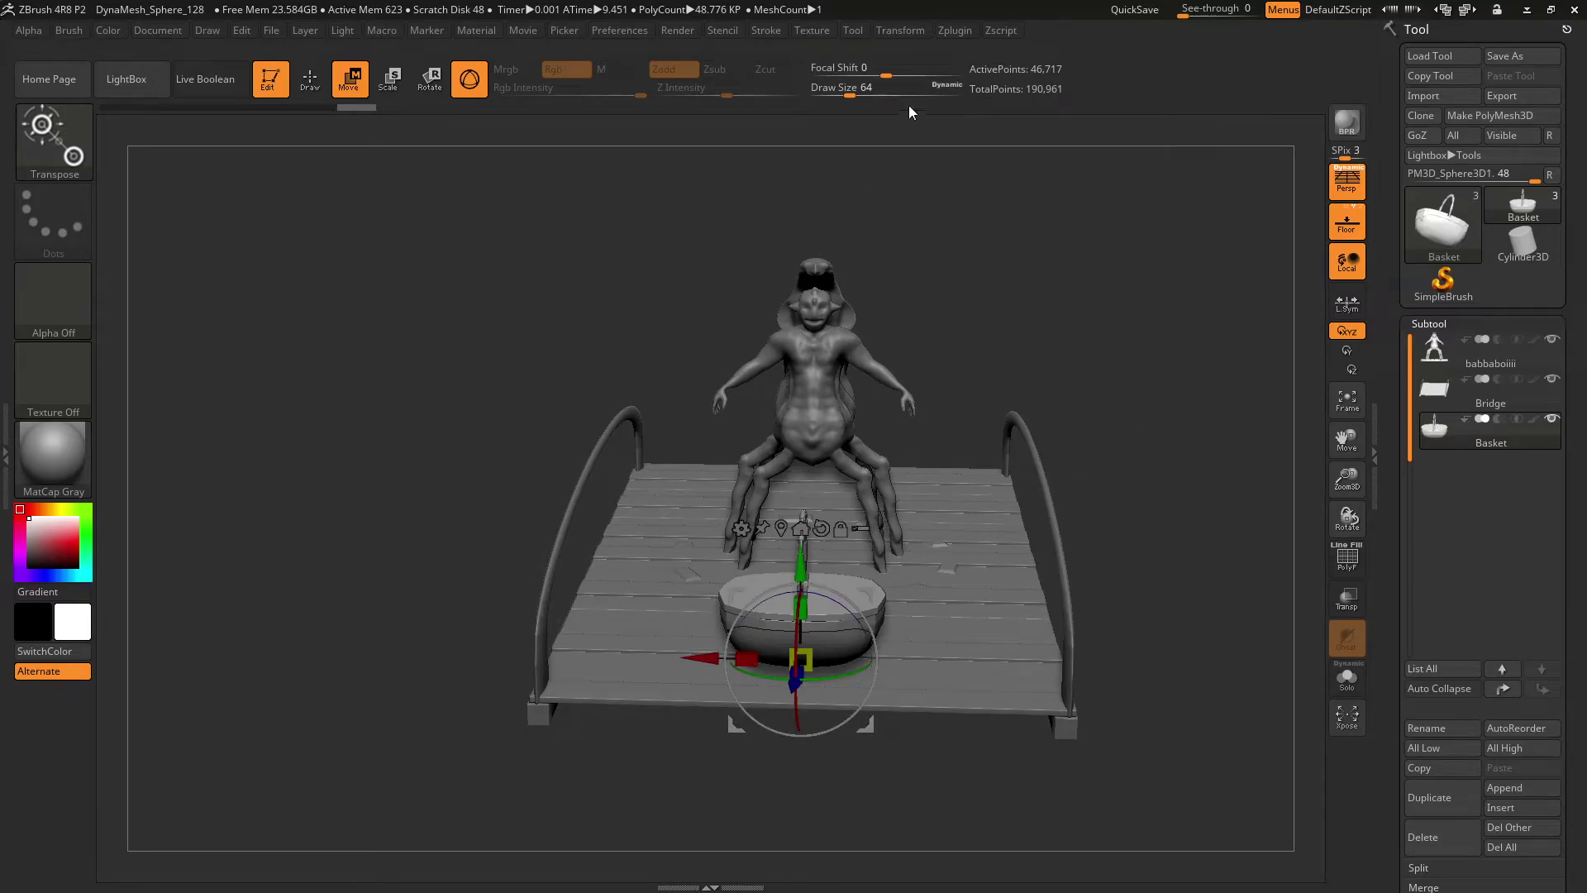
- Export the basket subtool as Basket.obj in OBJ format to the test folder on the Desktop
{"action": "left_click", "coordinate": [856, 35]}
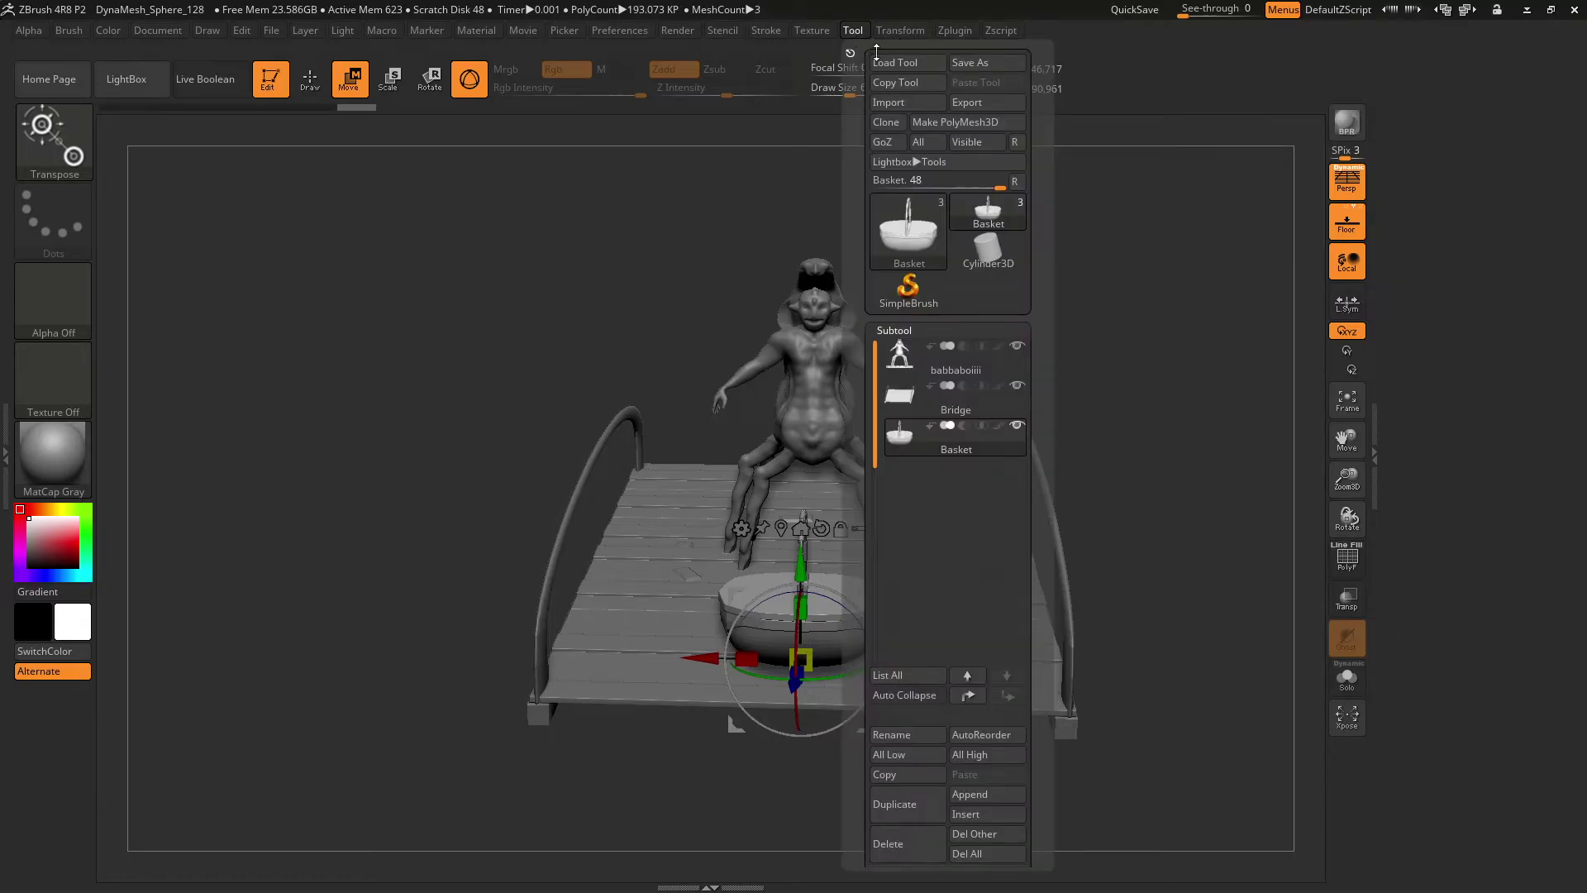
{"action": "left_click", "coordinate": [989, 105]}
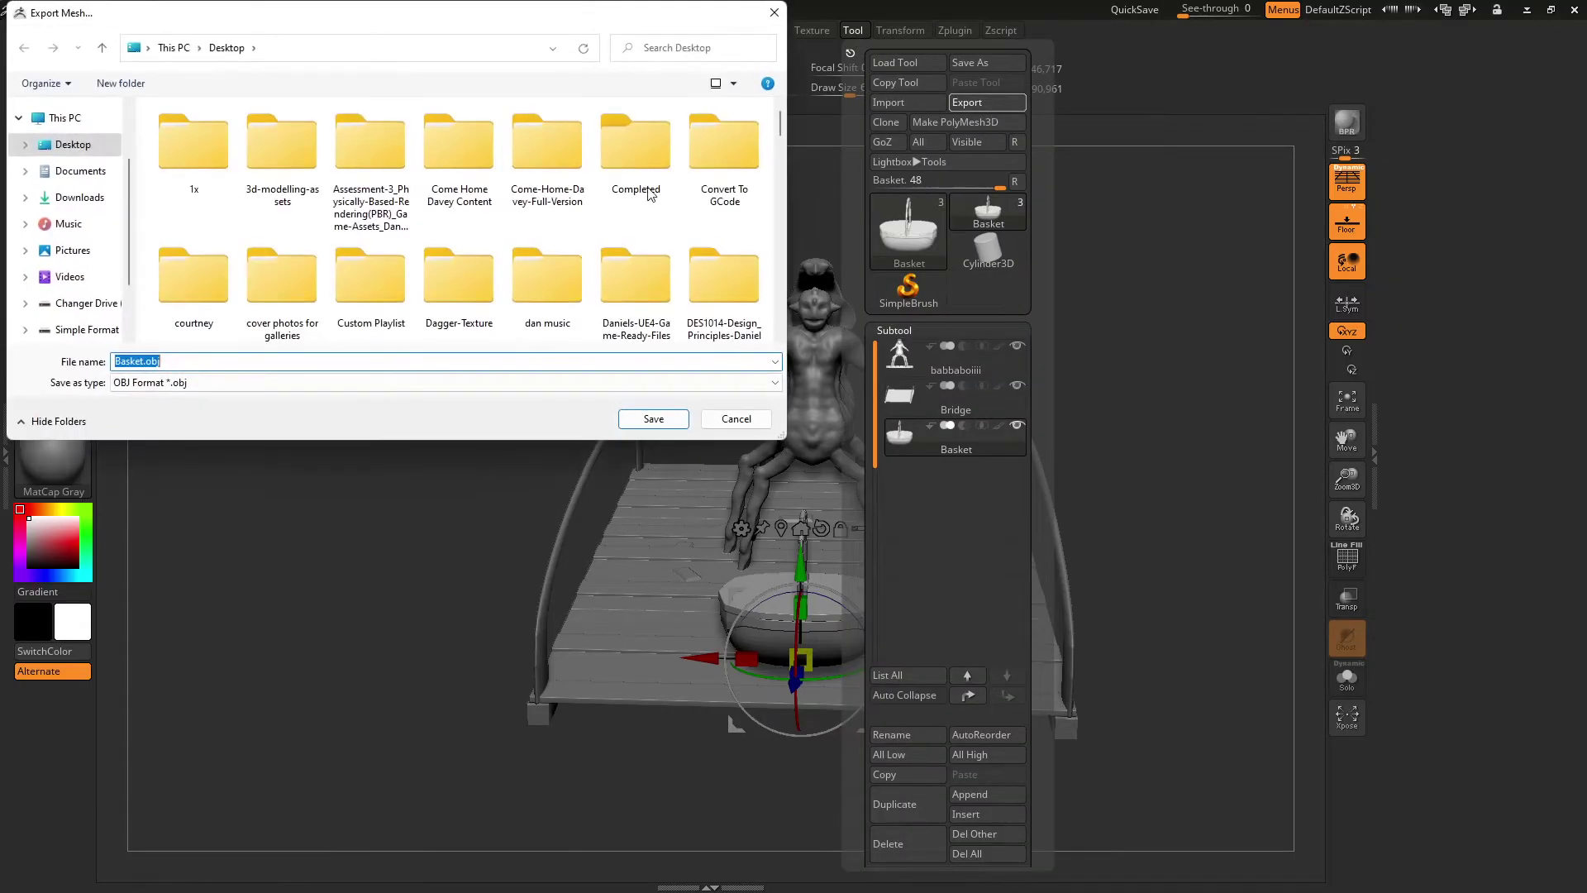
{"action": "scroll", "coordinate": [546, 277], "scroll_direction": "down", "scroll_amount": 5}
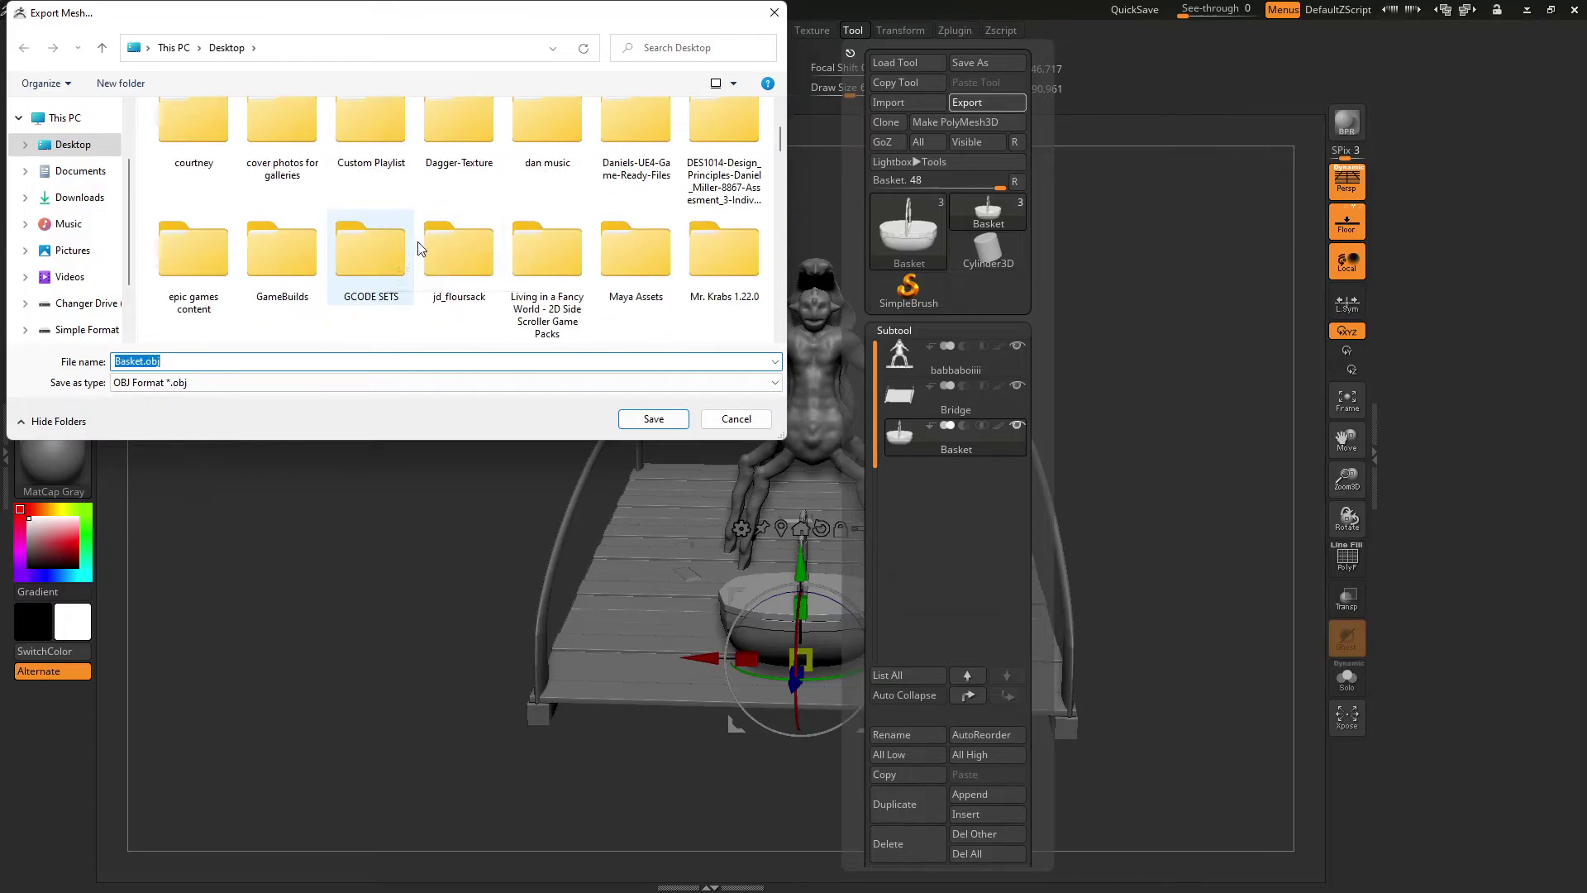
{"action": "scroll", "coordinate": [529, 273], "scroll_direction": "down", "scroll_amount": 3}
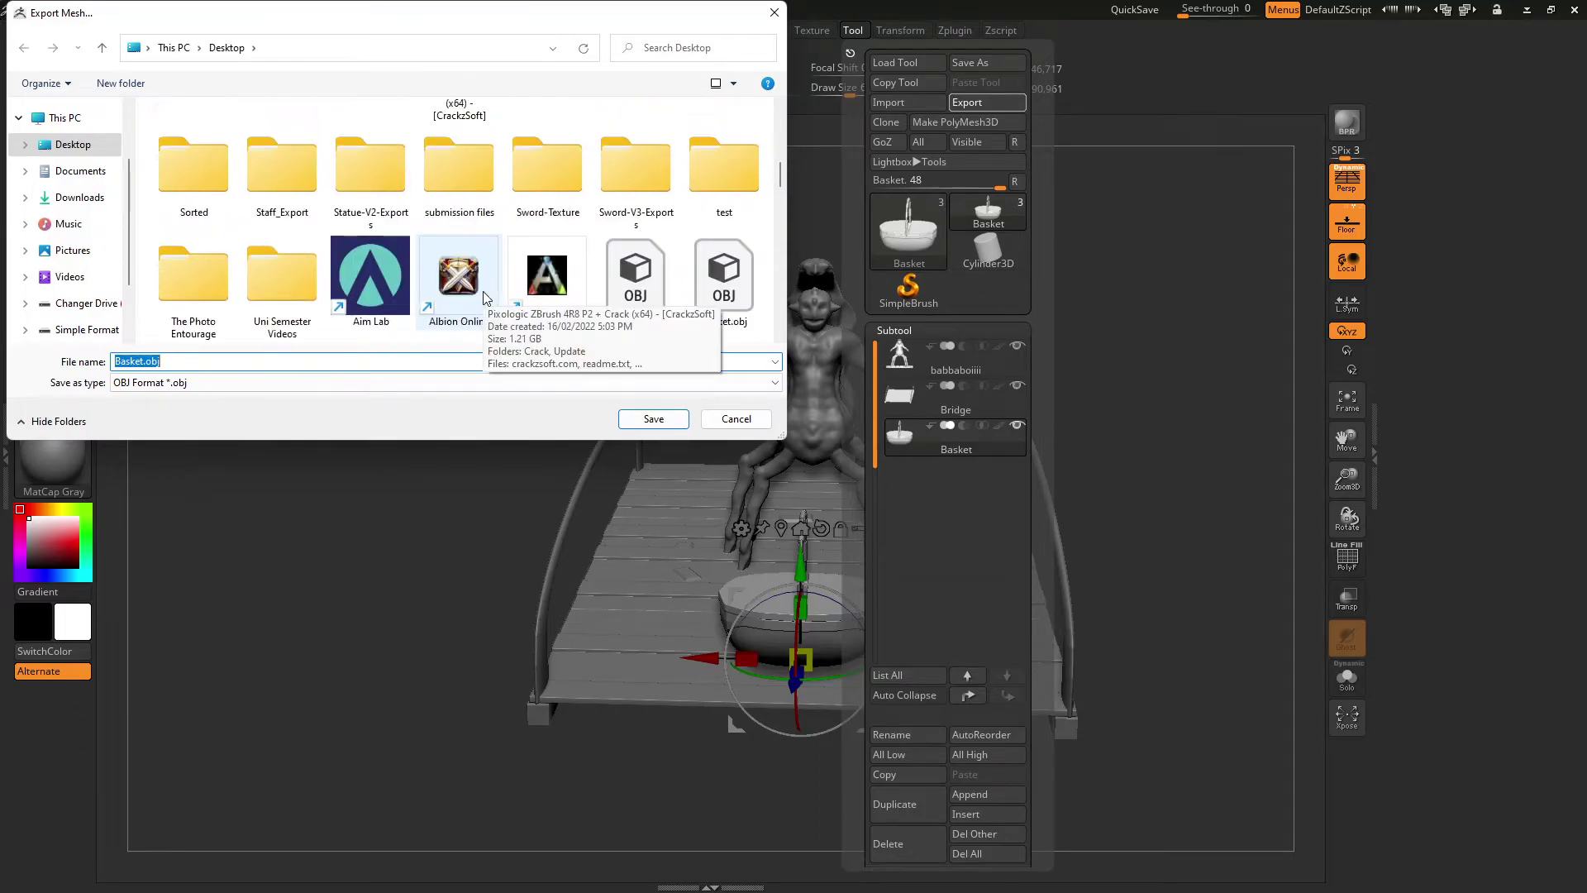
{"action": "double_click", "coordinate": [724, 185]}
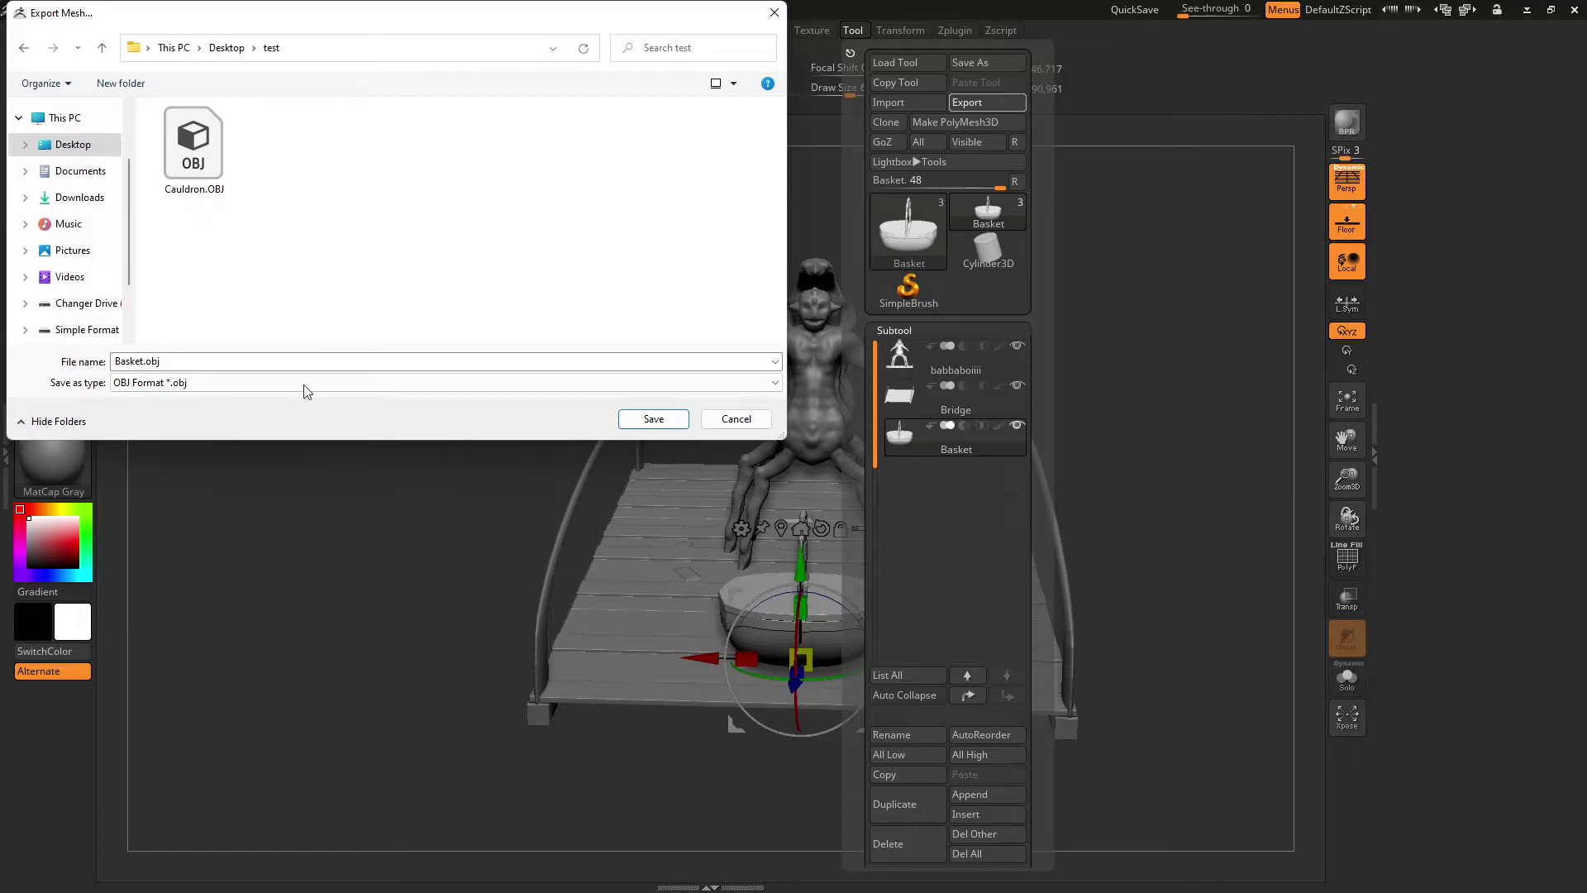
{"action": "left_click", "coordinate": [653, 419]}
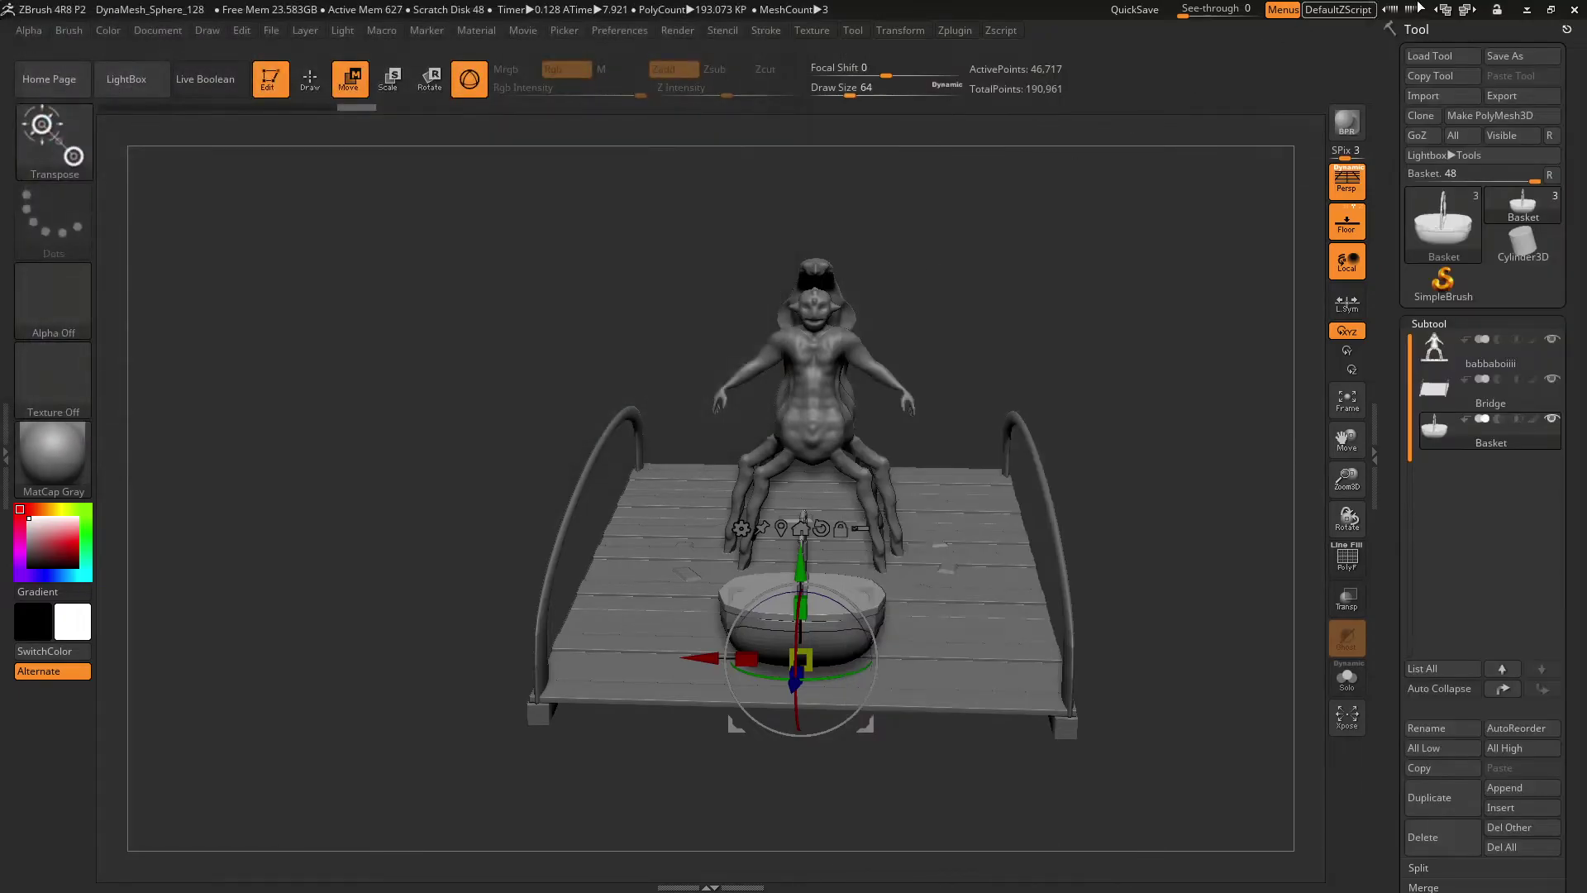
- Close ZBrush without saving the project and return to the character scene in Maya
{"action": "left_click", "coordinate": [1566, 9]}
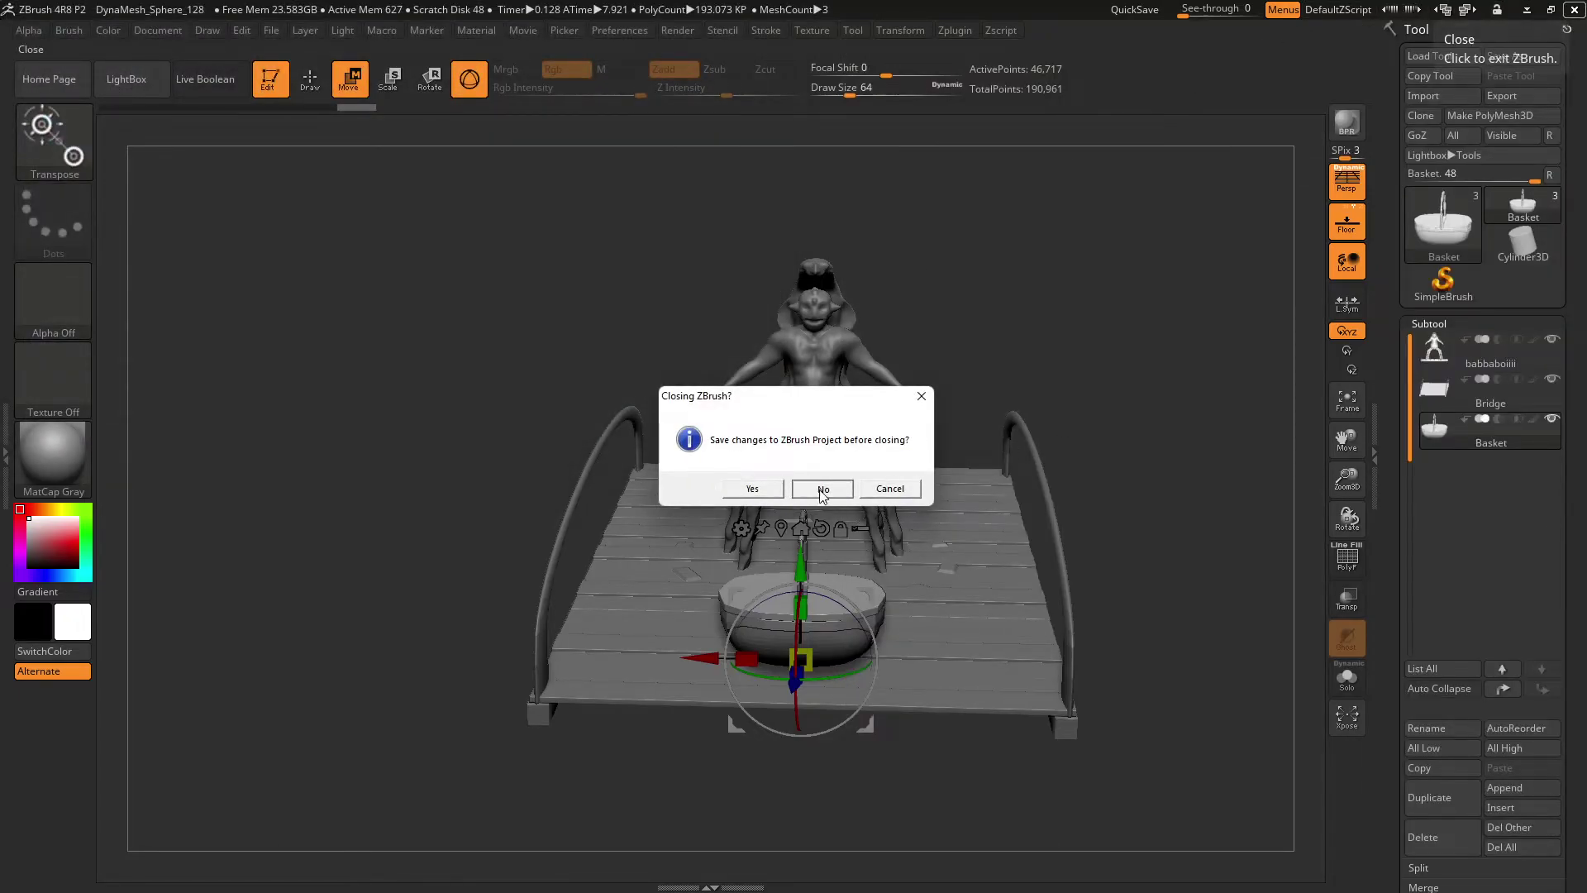
{"action": "left_click", "coordinate": [818, 486]}
{"action": "left_click", "coordinate": [449, 510]}
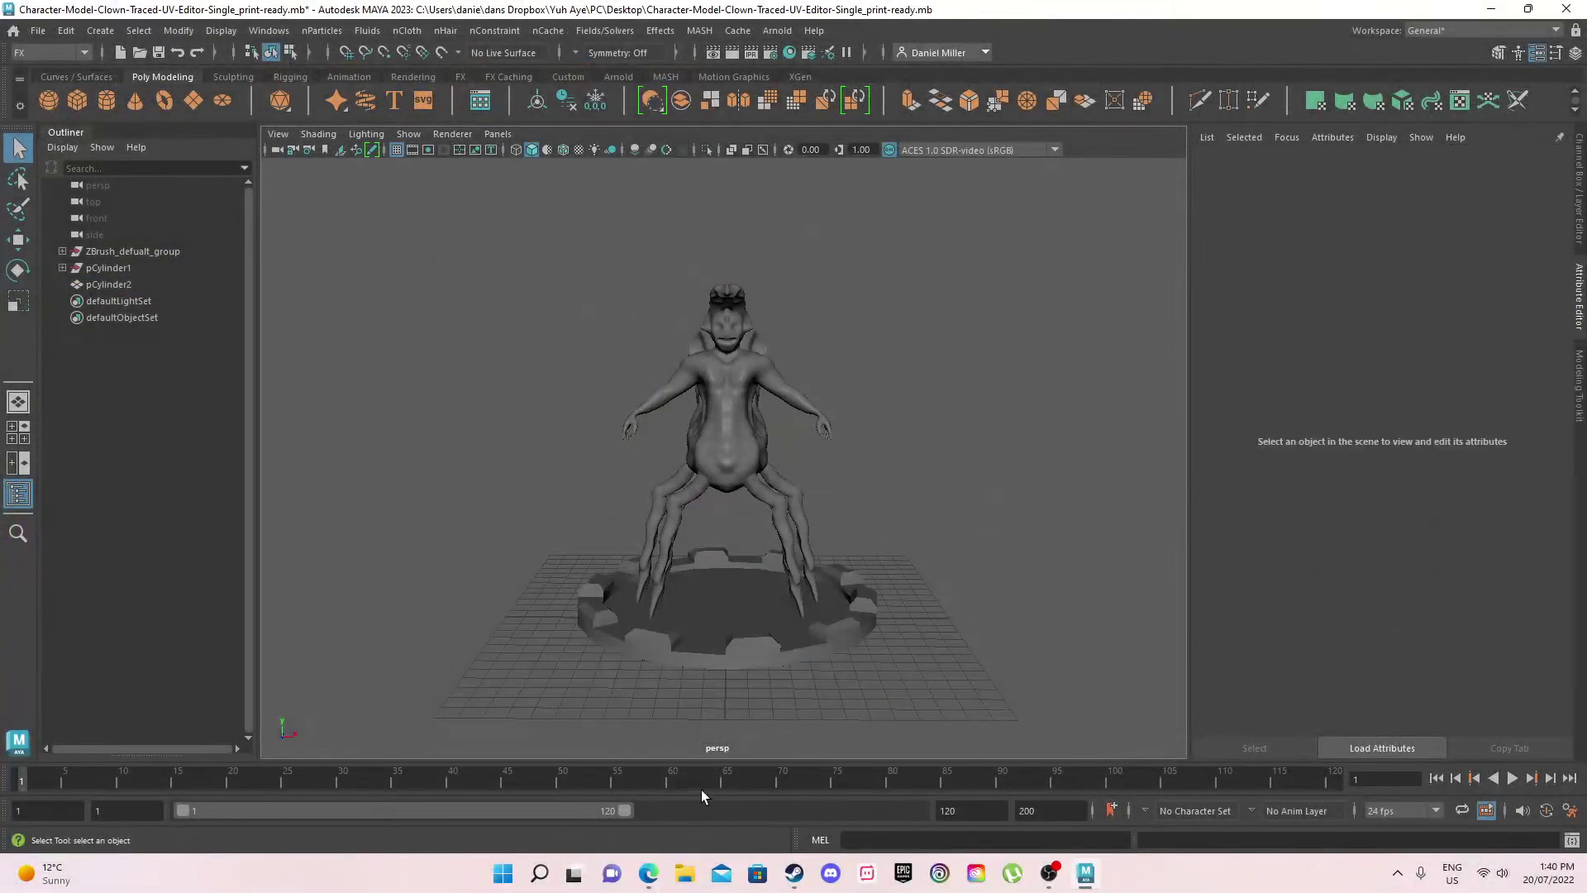
- Open the Desktop's test folder in File Explorer and move its window aside to uncover the Maya viewport
{"action": "left_click", "coordinate": [685, 873]}
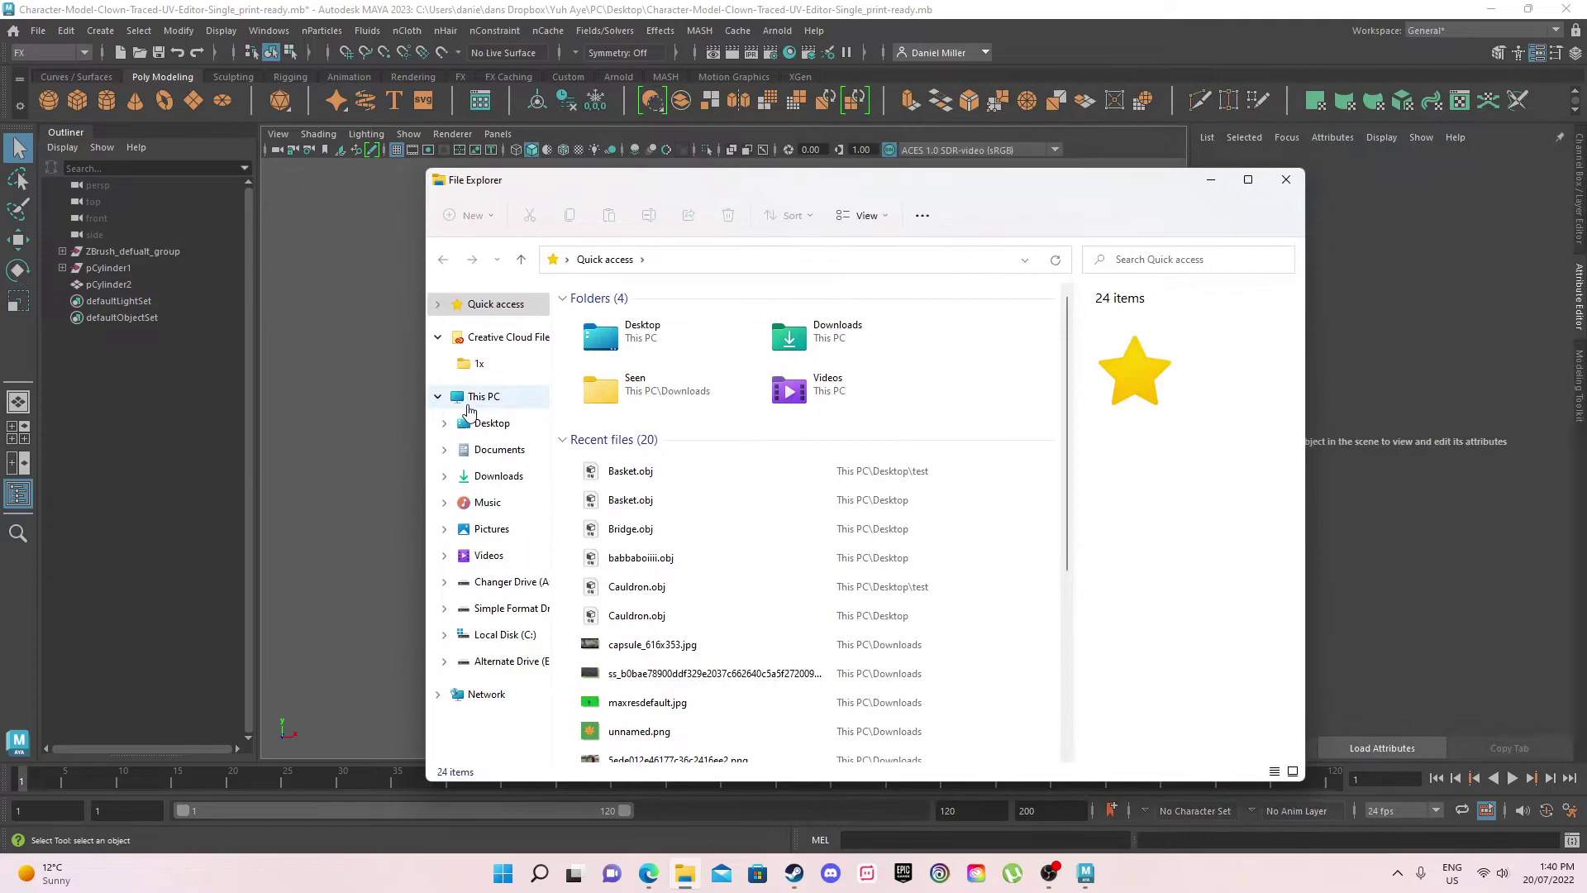
{"action": "left_click", "coordinate": [518, 432]}
{"action": "scroll", "coordinate": [900, 539], "scroll_direction": "down", "scroll_amount": 9}
{"action": "scroll", "coordinate": [896, 537], "scroll_direction": "up", "scroll_amount": 6}
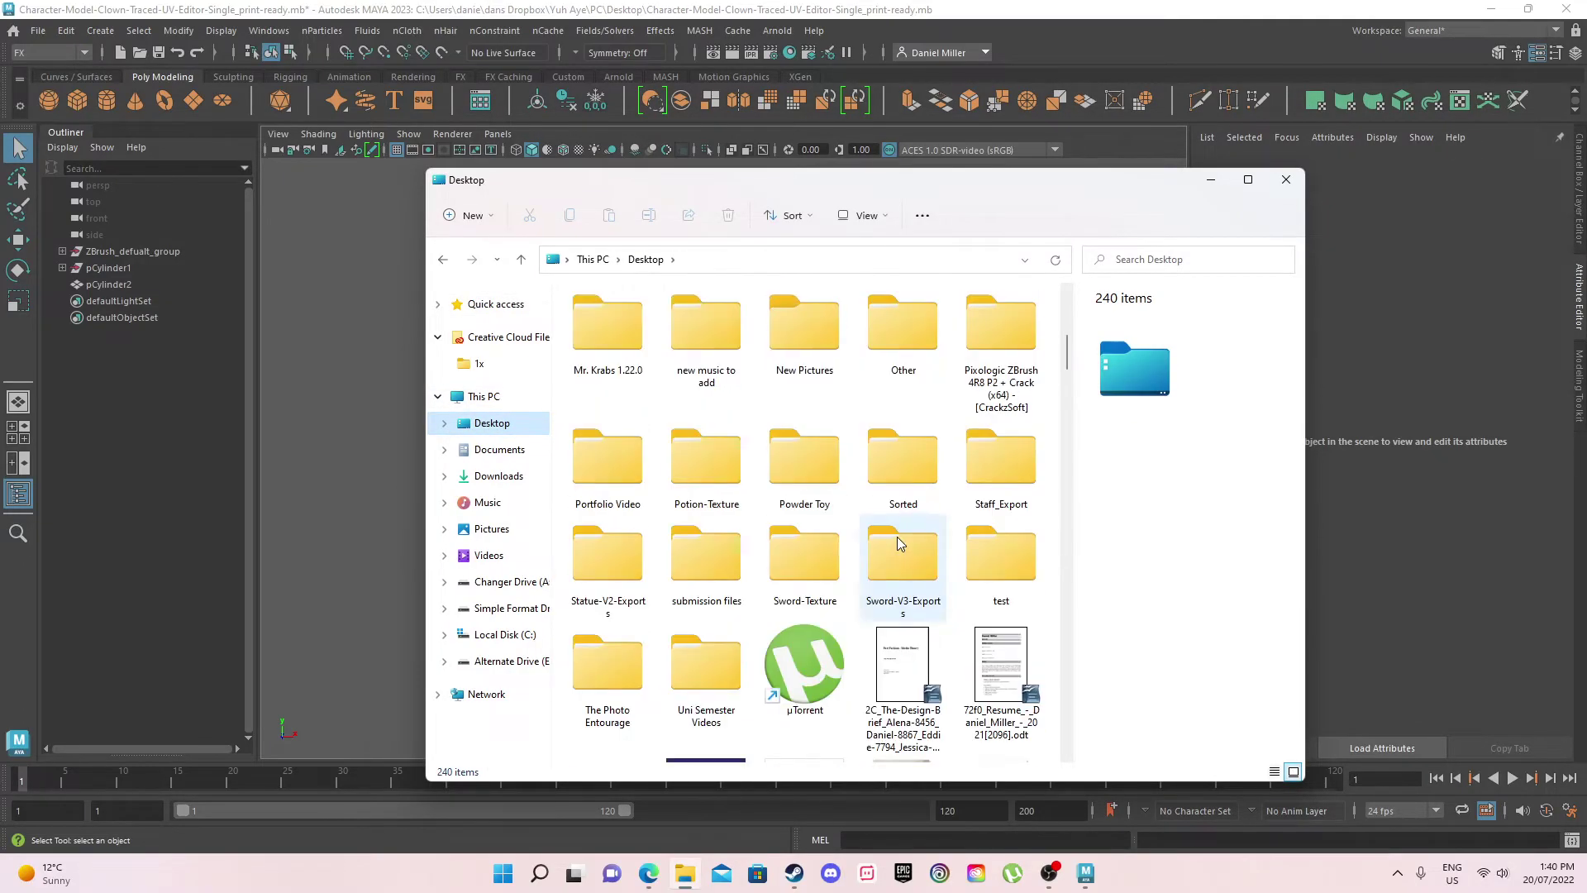
{"action": "double_click", "coordinate": [1001, 563]}
{"action": "left_click_drag", "start_coordinate": [657, 186], "coordinate": [1247, 234]}
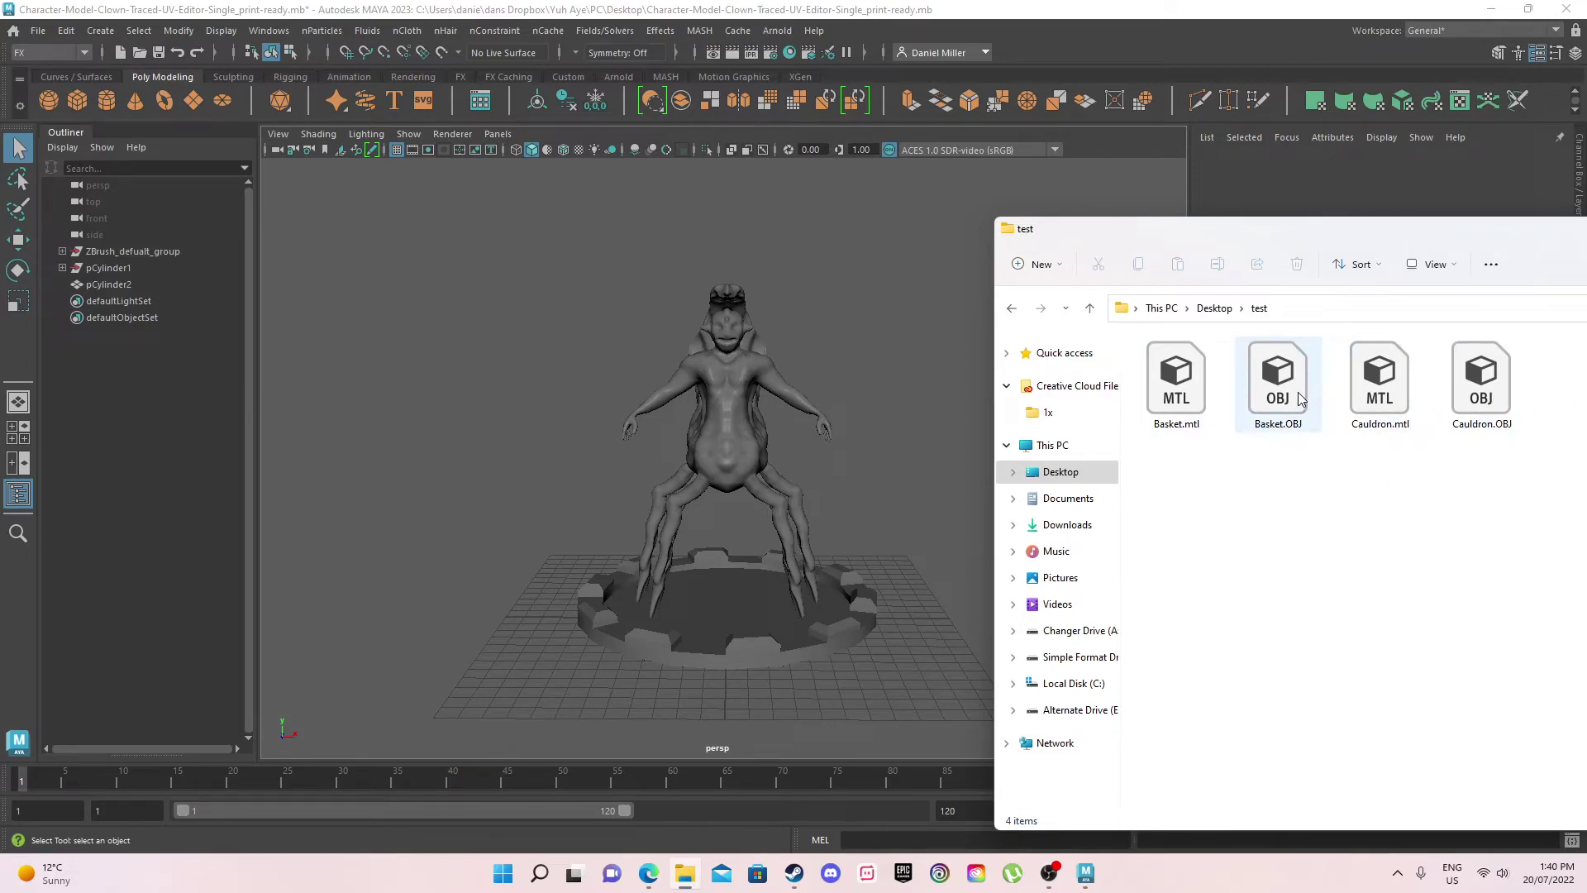
- Bring Basket.OBJ from the test folder into the Maya scene and get the folder window out of the way
{"action": "left_click_drag", "start_coordinate": [1290, 389], "coordinate": [496, 444]}
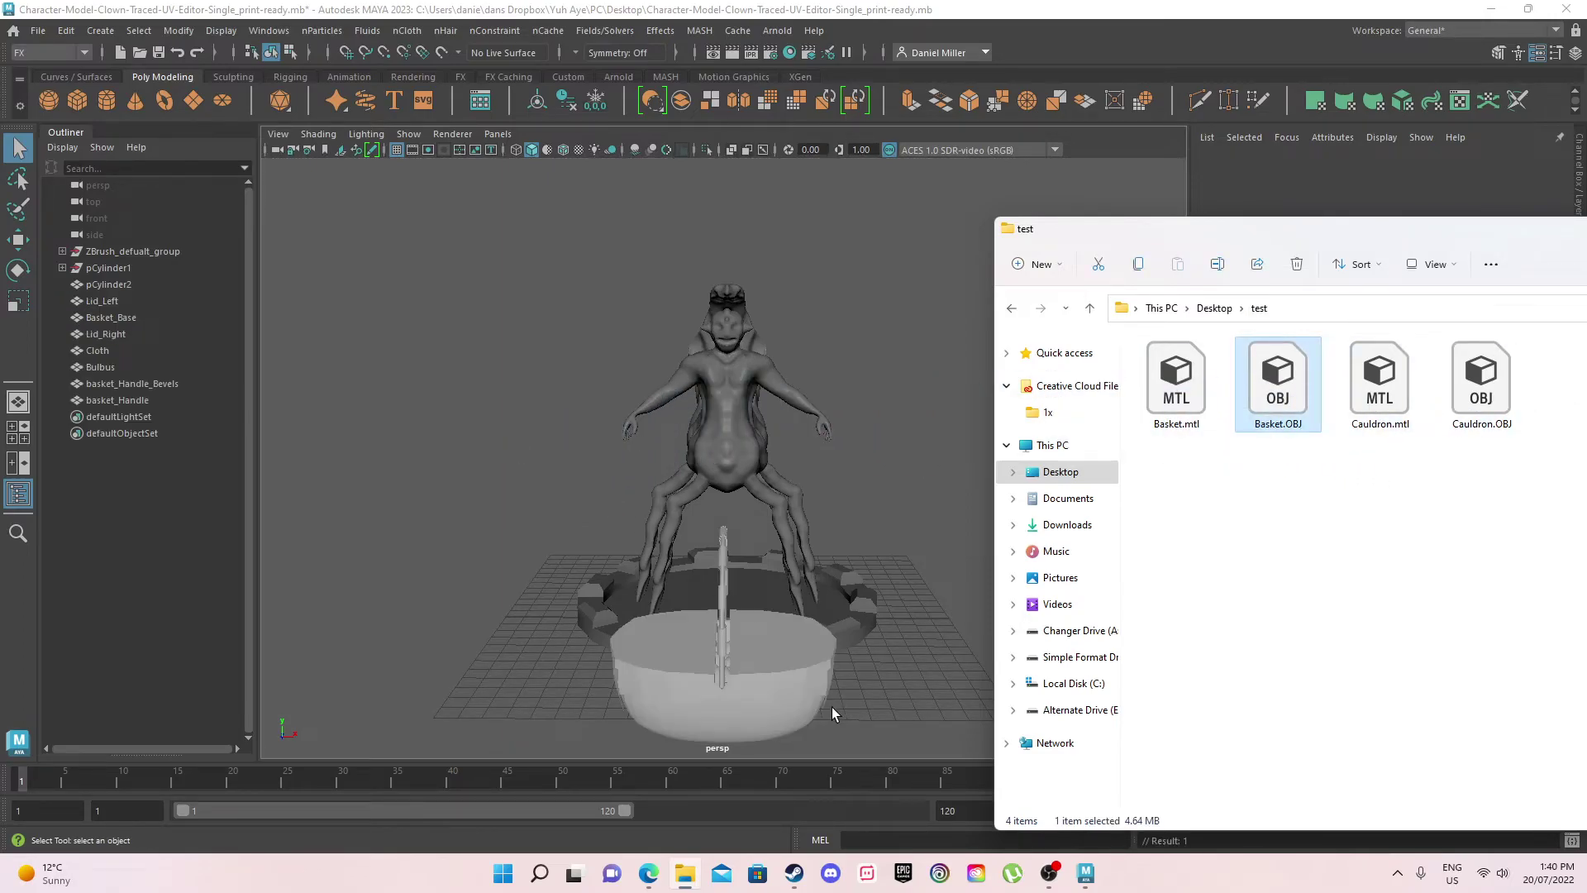
{"action": "left_click_drag", "start_coordinate": [1422, 243], "coordinate": [505, 305]}
{"action": "left_click", "coordinate": [896, 287]}
- Assign a Standard Surface material to all the basket parts, leaving the character and its base out of the selection
{"action": "left_click", "coordinate": [693, 705]}
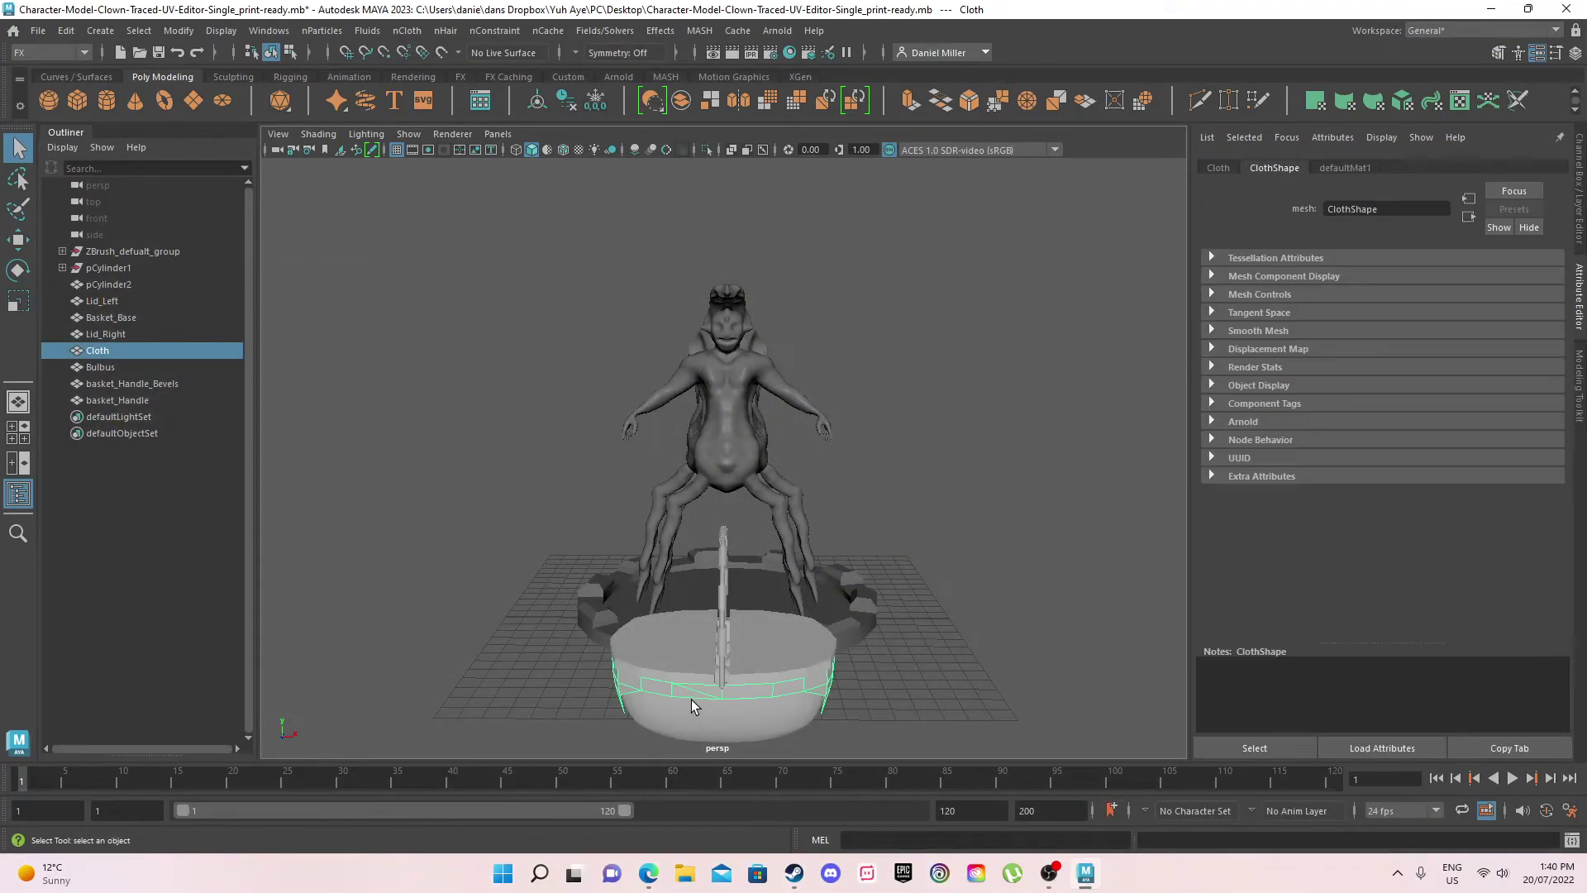
{"action": "left_click", "coordinate": [734, 427]}
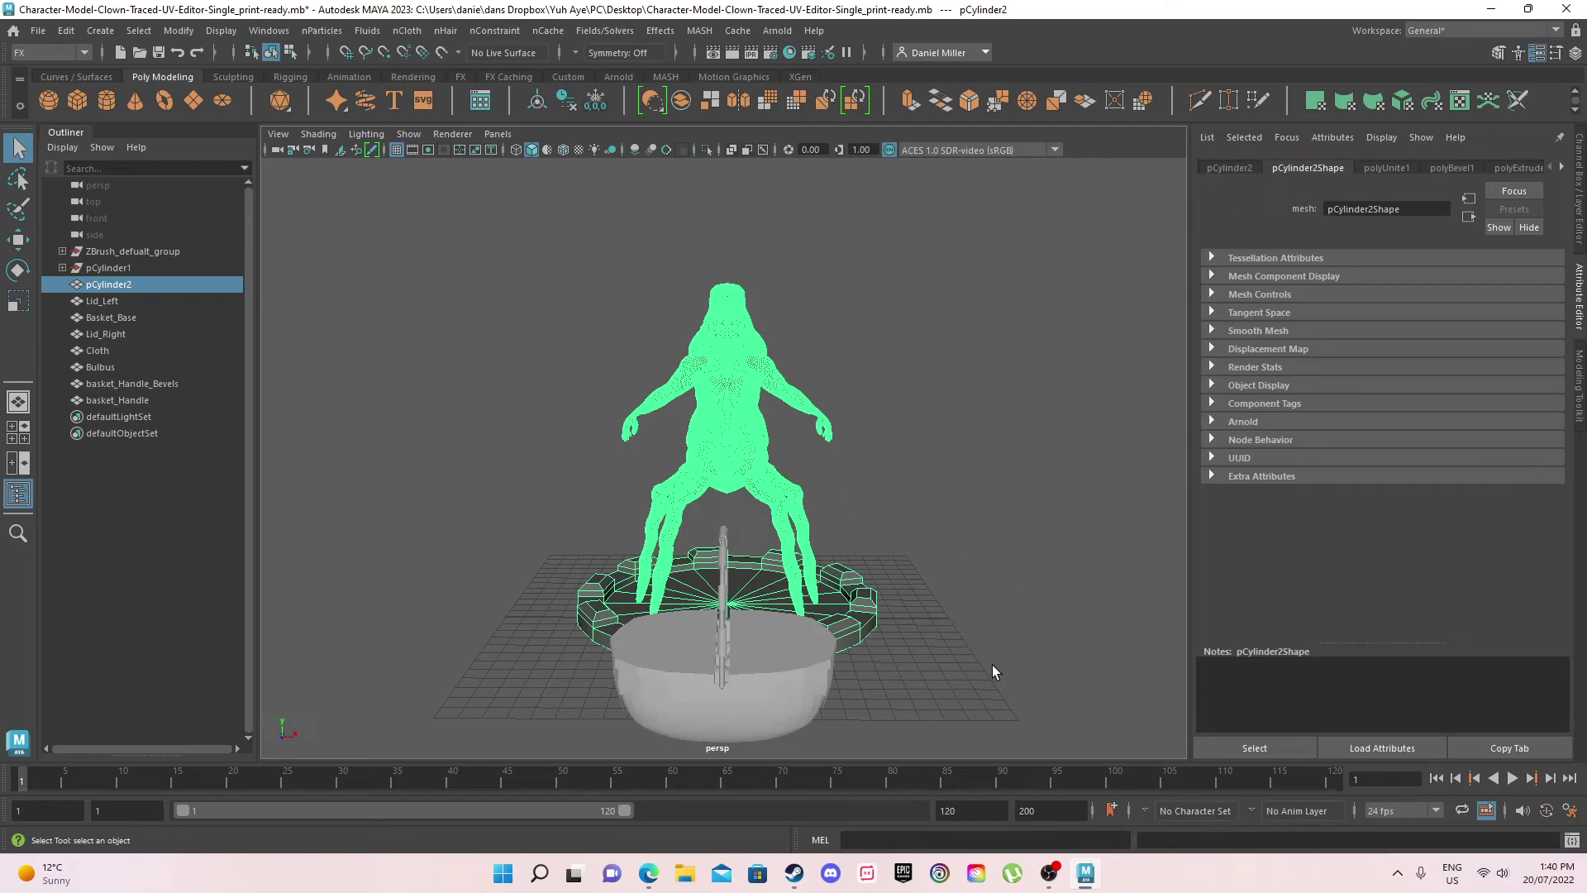
{"action": "left_click_drag", "start_coordinate": [985, 673], "coordinate": [857, 682], "text": "alt"}
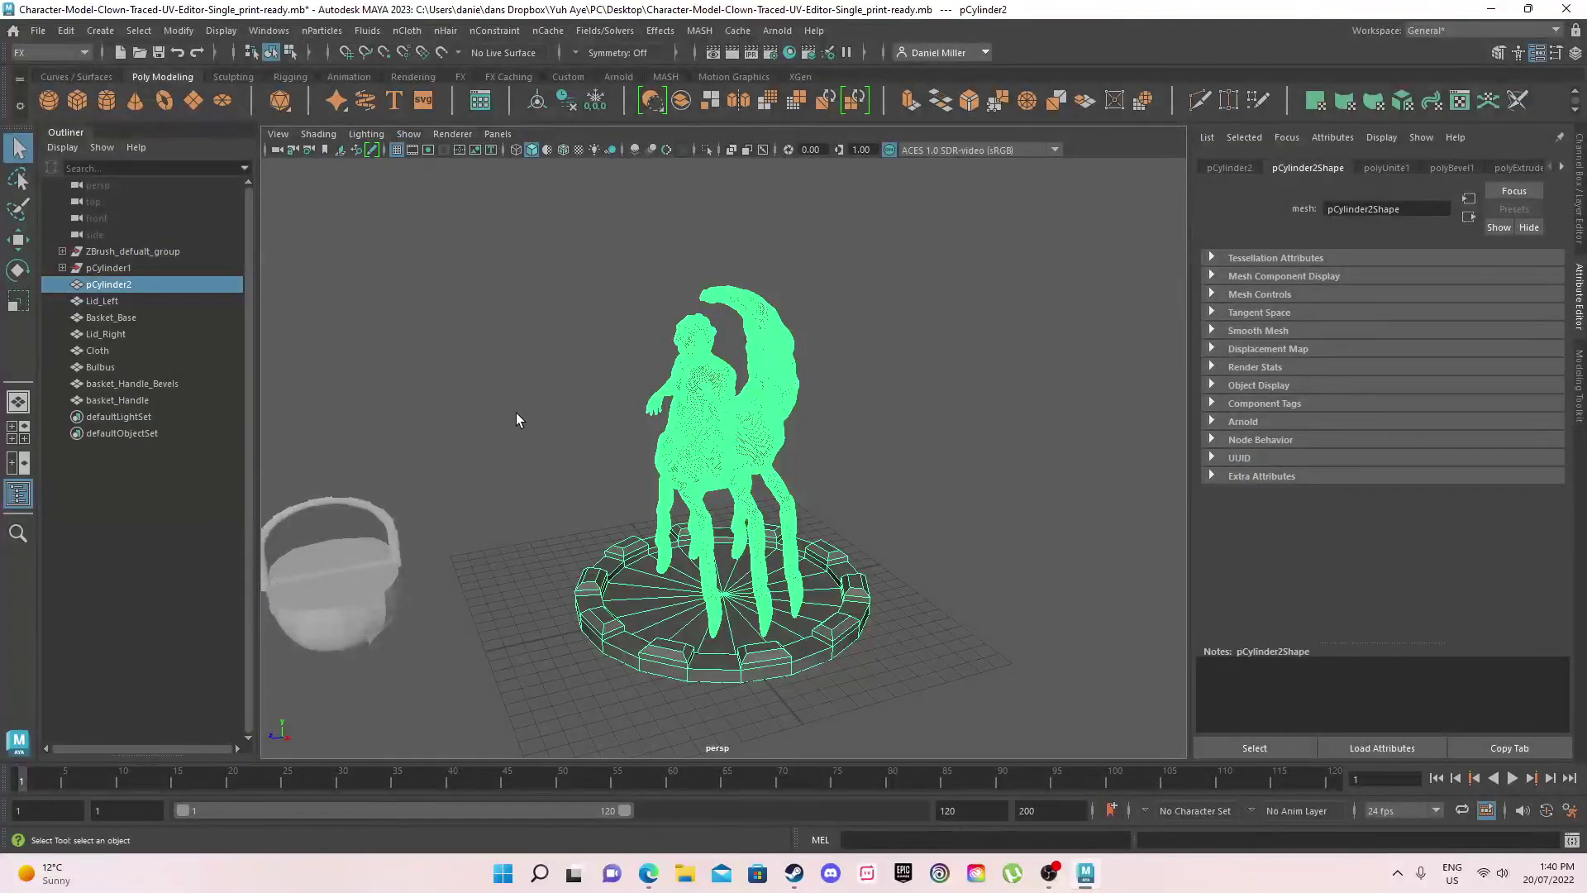
{"action": "middle_click_drag", "start_coordinate": [516, 413], "coordinate": [720, 376], "text": "alt"}
{"action": "left_click_drag", "start_coordinate": [397, 384], "coordinate": [783, 791]}
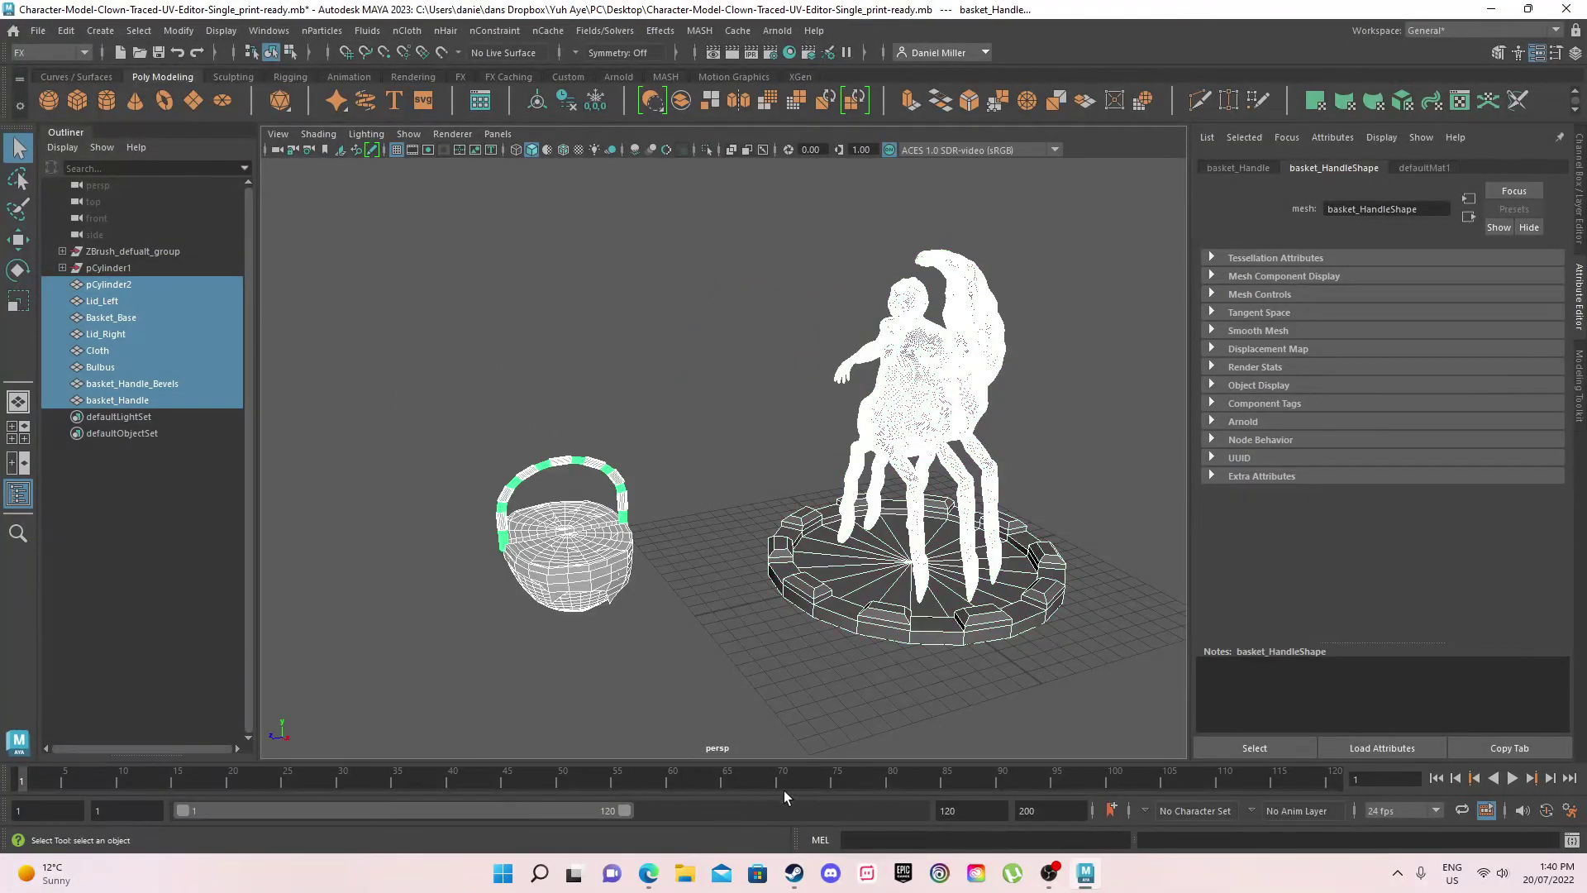
{"action": "mouse_move", "coordinate": [653, 353]}
{"action": "left_mouse_down"}
{"action": "mouse_move", "coordinate": [543, 677]}
{"action": "mouse_move", "coordinate": [391, 706]}
{"action": "left_mouse_up"}
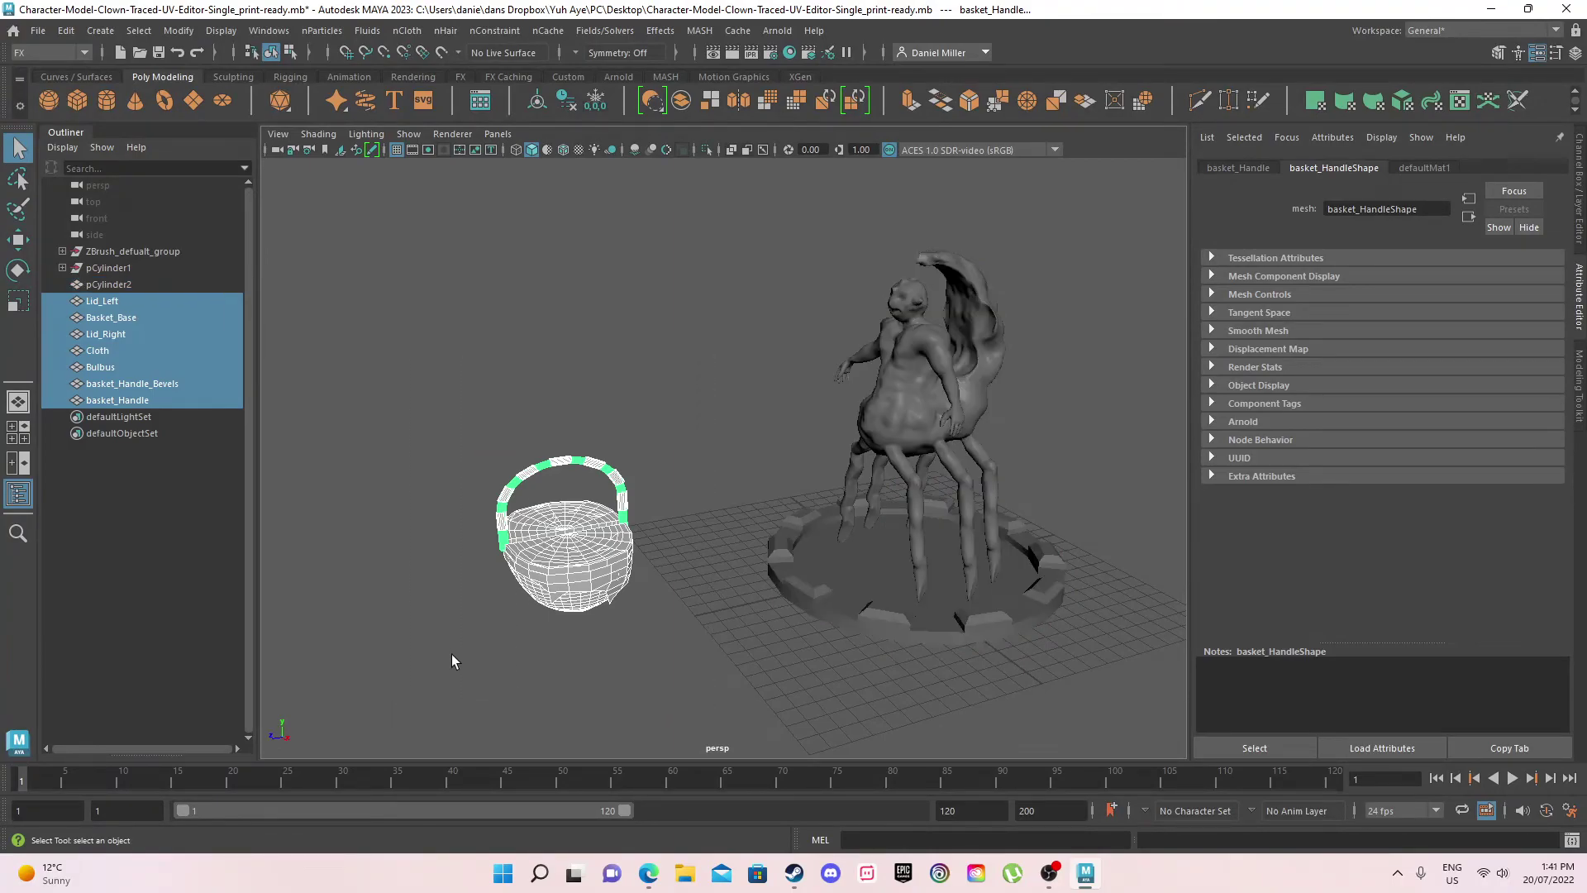
{"action": "right_click", "coordinate": [562, 560]}
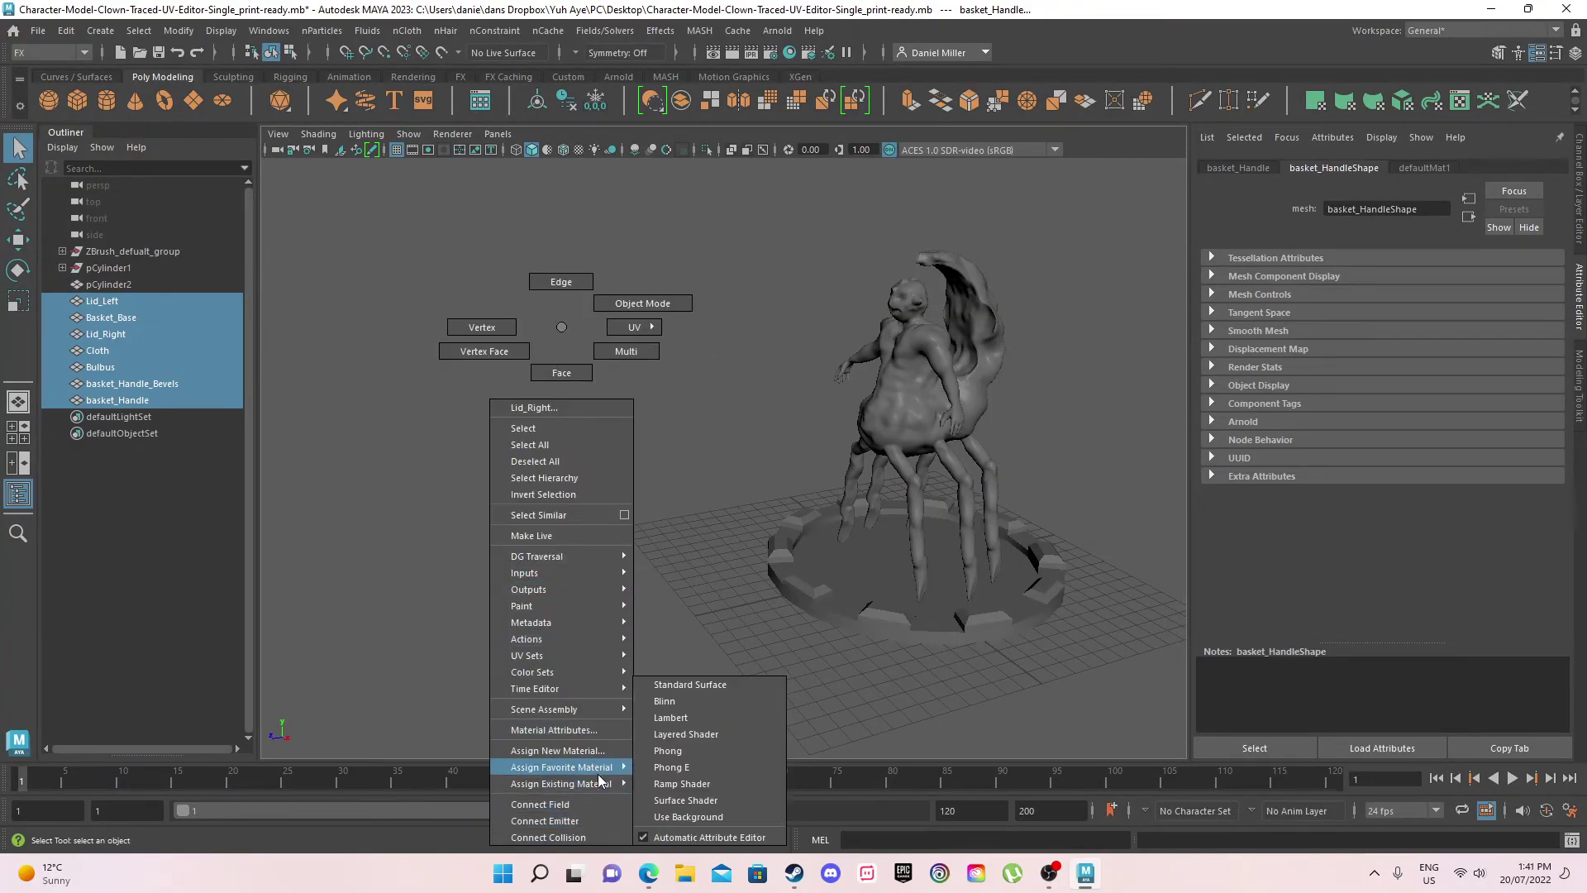
{"action": "mouse_move", "coordinate": [611, 771]}
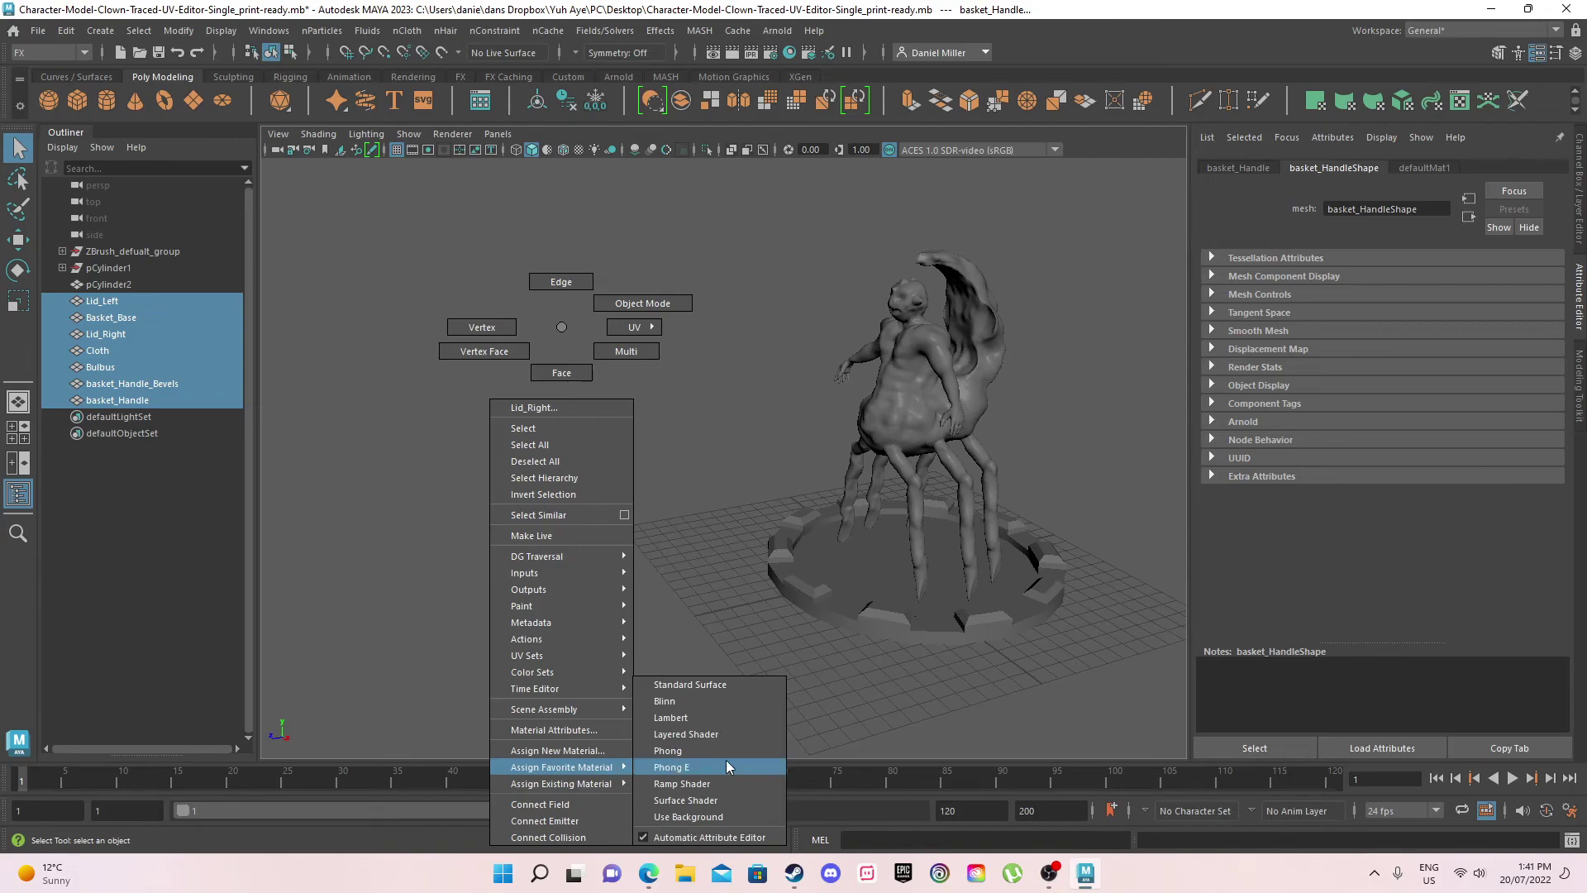
{"action": "left_click", "coordinate": [719, 686]}
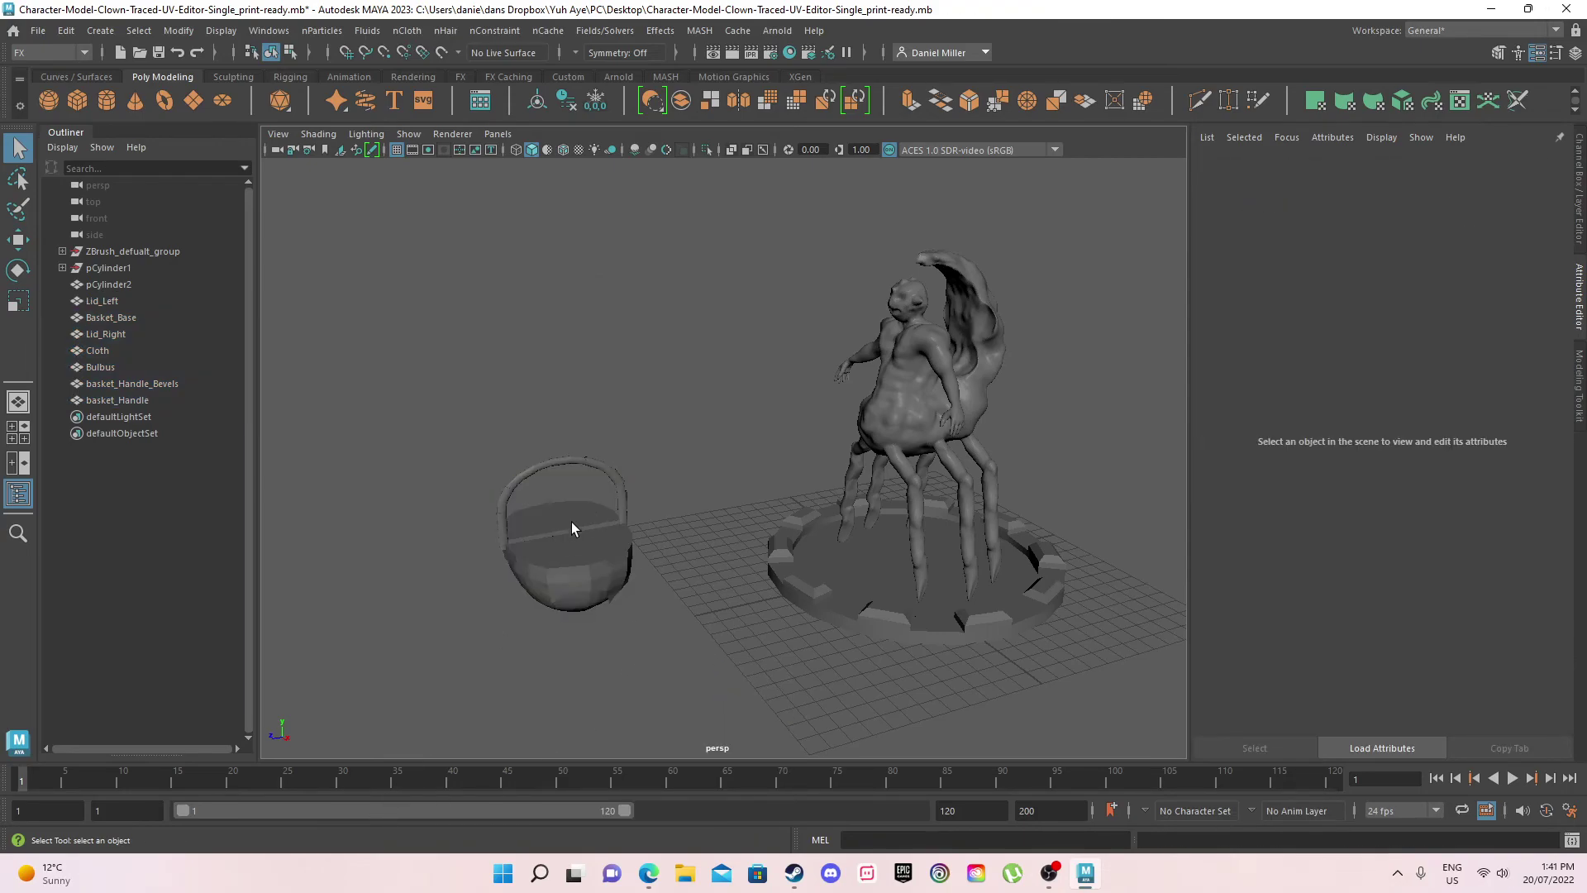